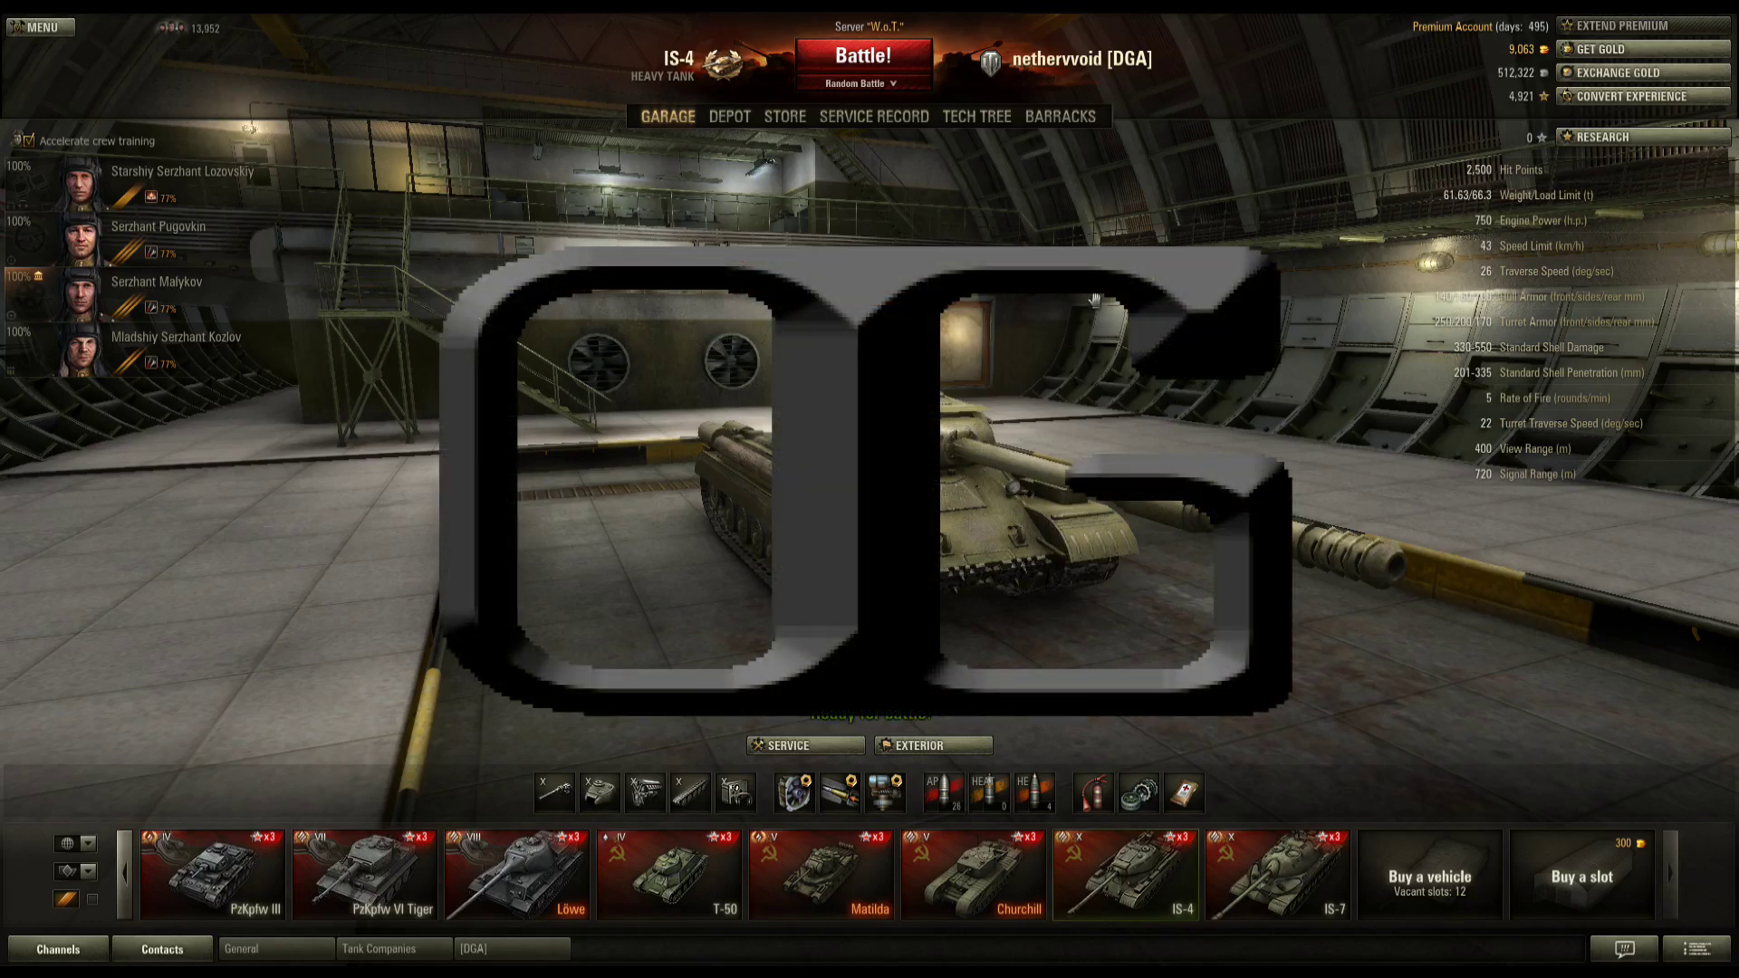
# Step: Orbit the garage camera around the IS-4 and bring up the Game Menu
pyautogui.moveTo(1094, 300); pyautogui.dragTo(1061, 341)
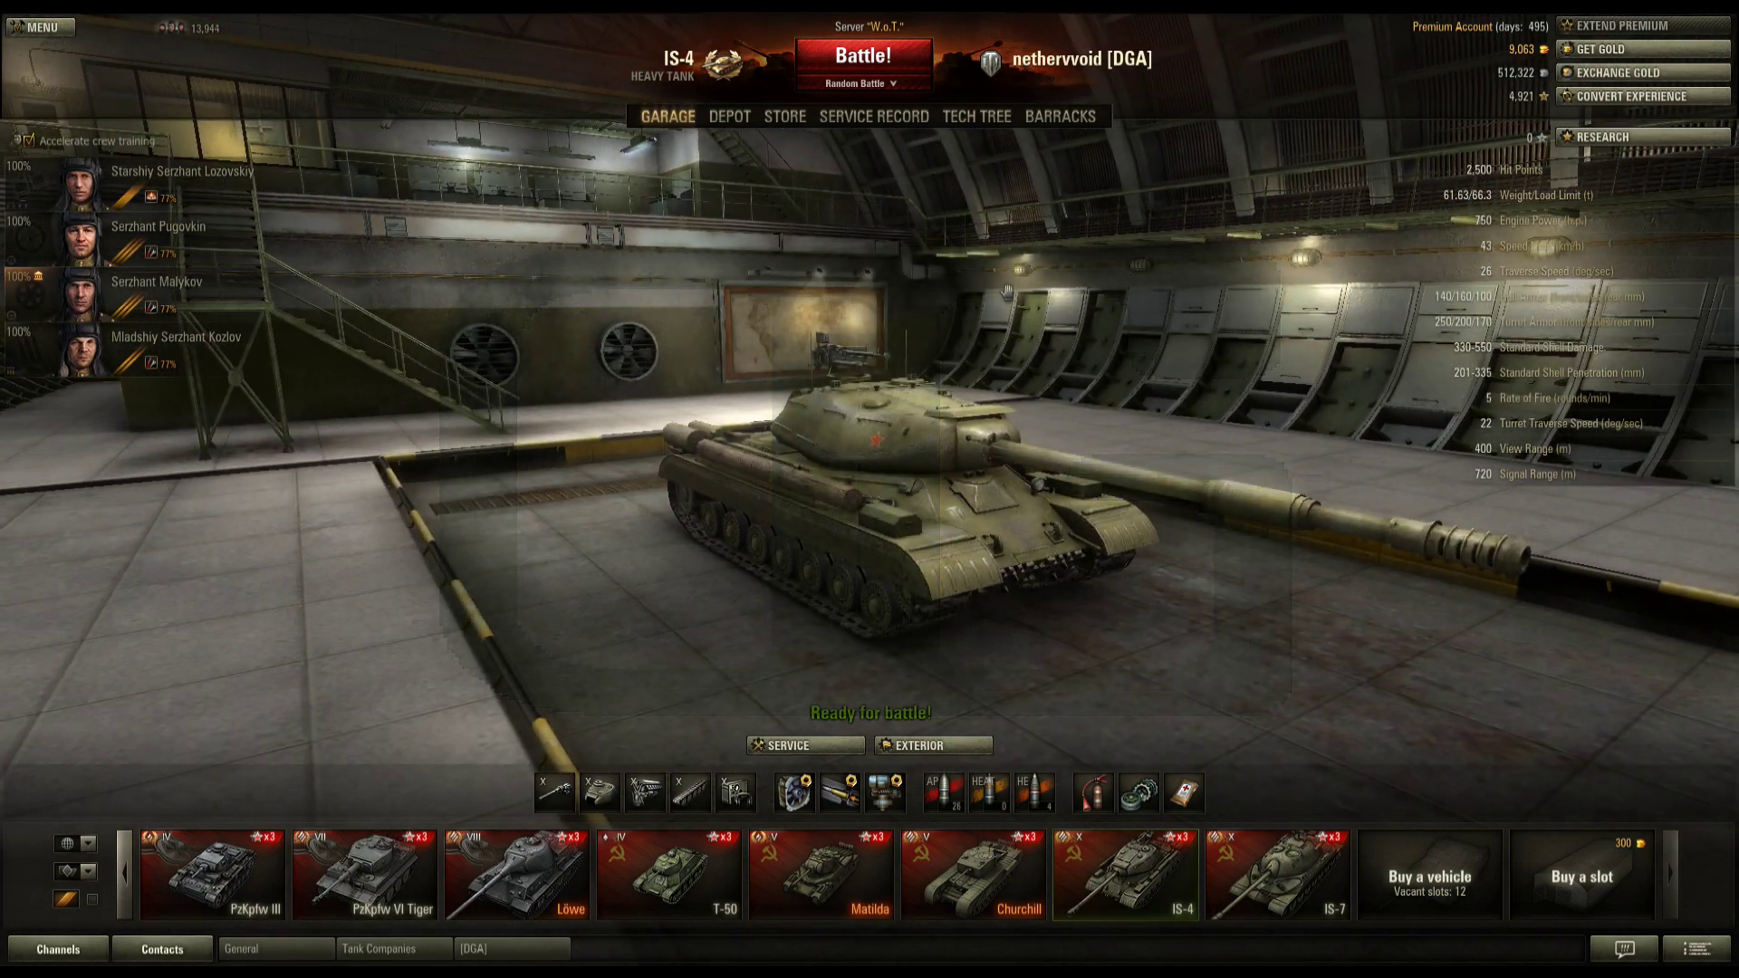
pyautogui.press('Escape')
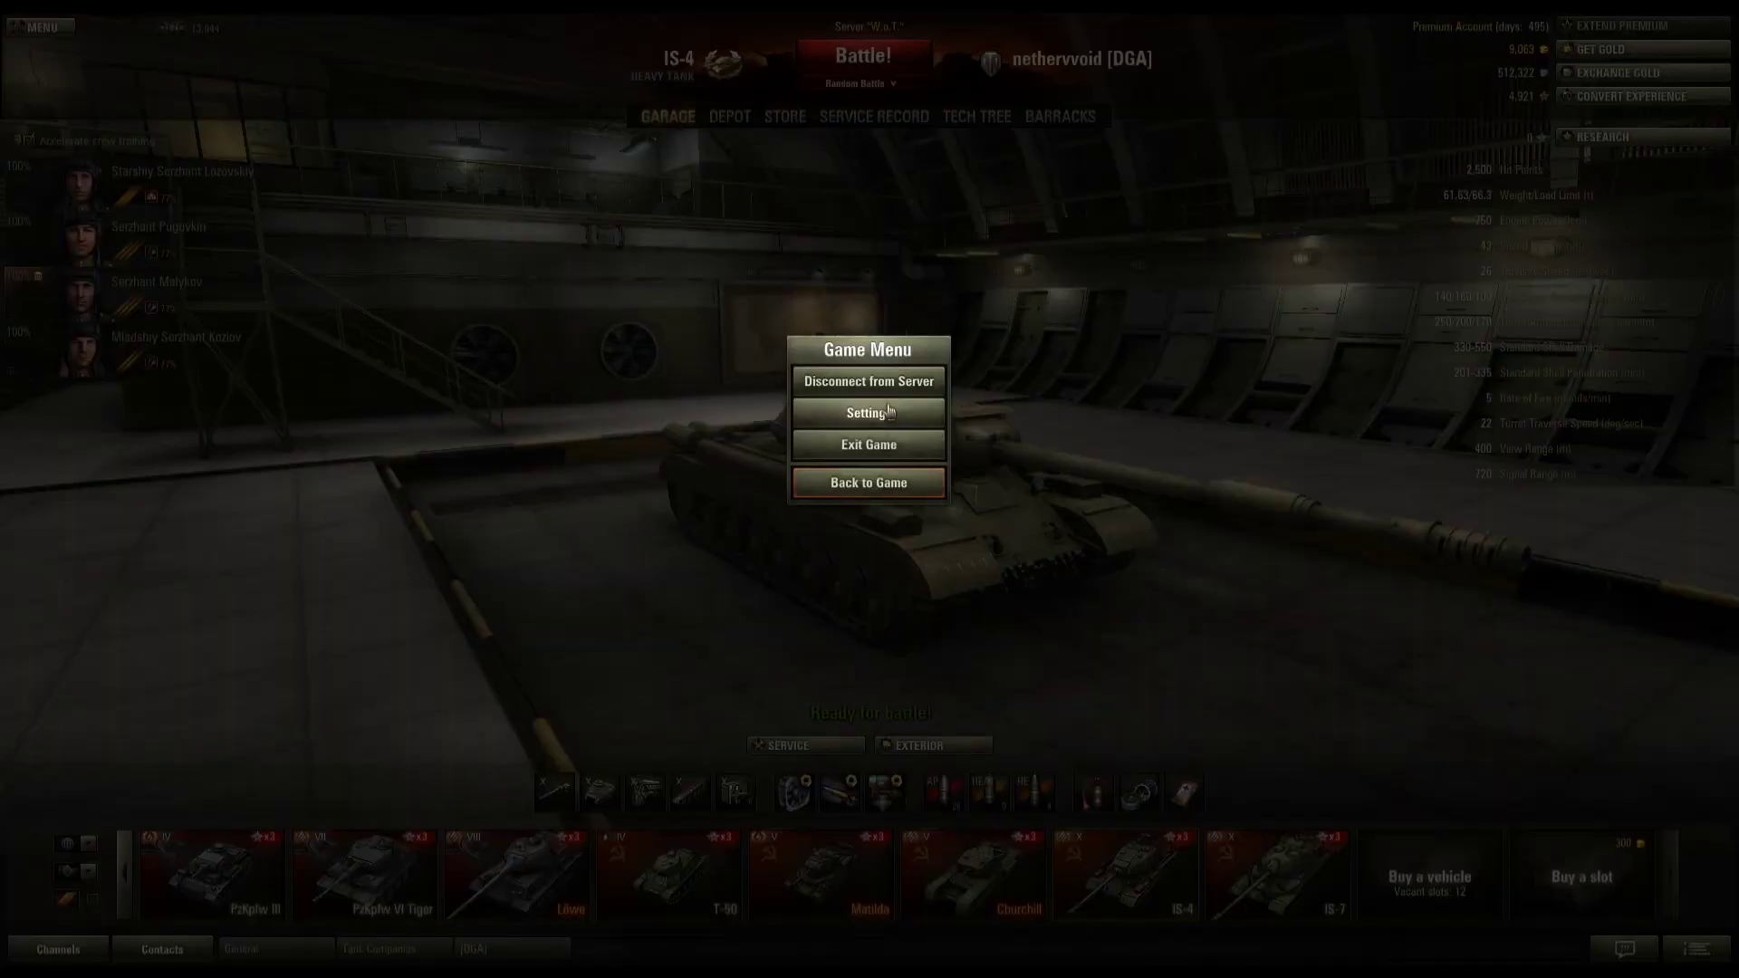
# Step: Review the game settings without changing them and return to the IS-4 garage
pyautogui.click(889, 410)
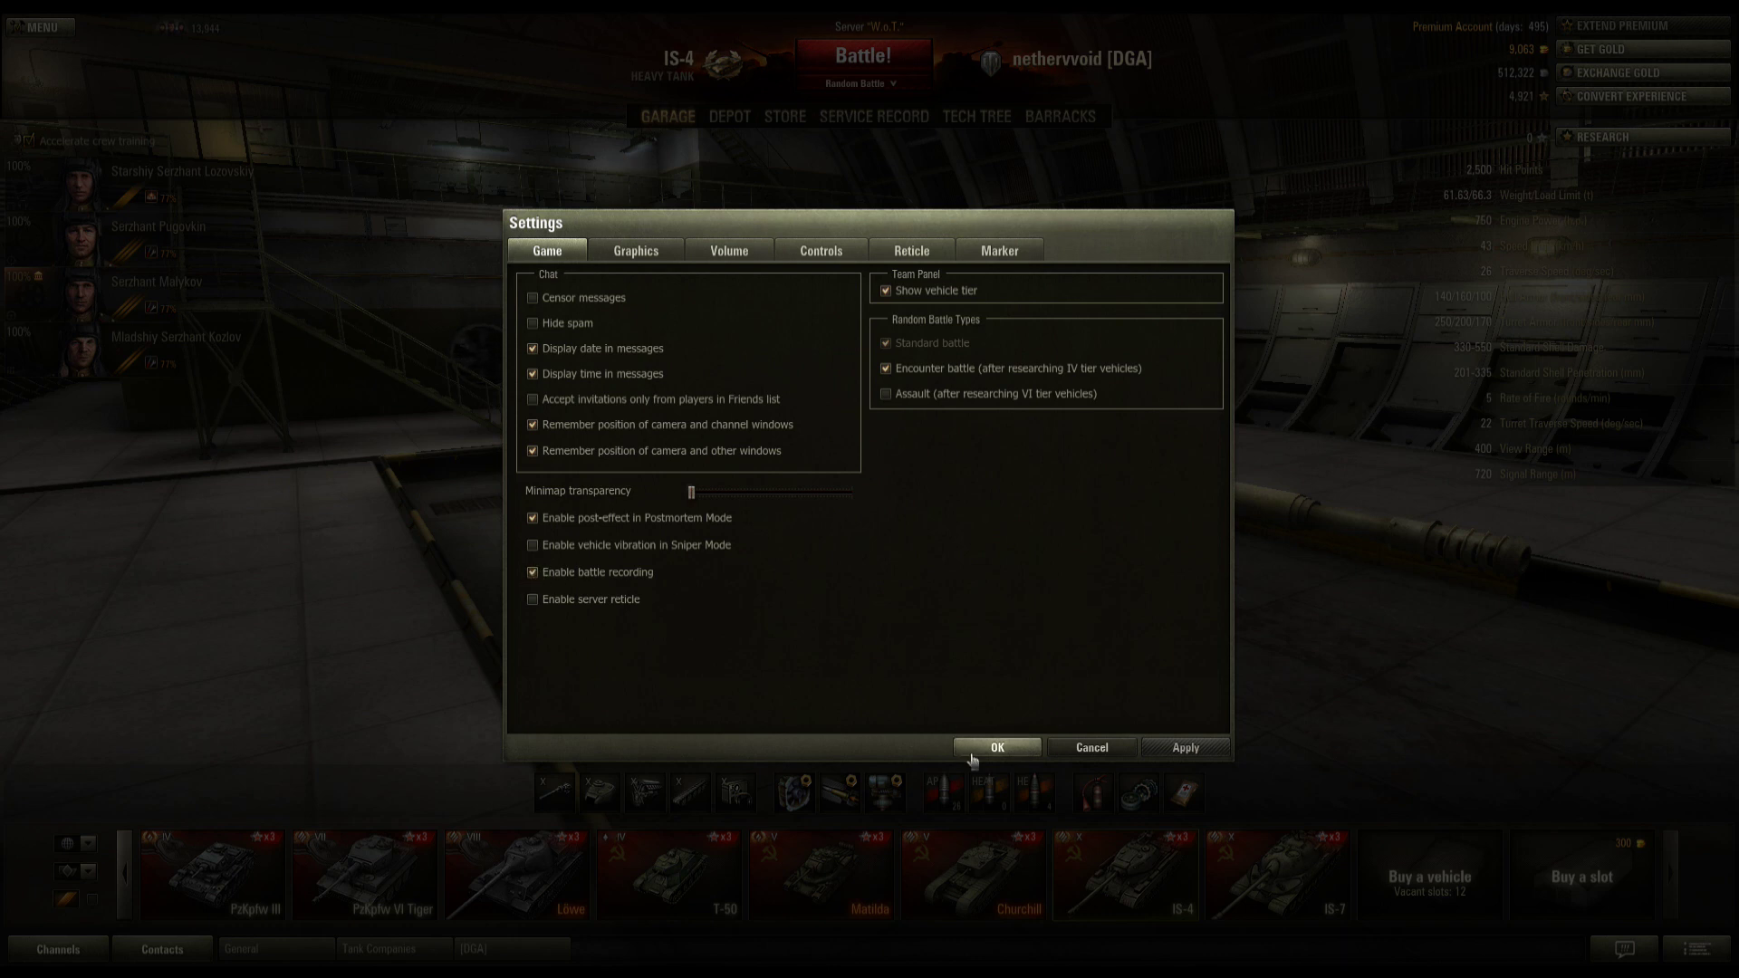
pyautogui.click(1083, 754)
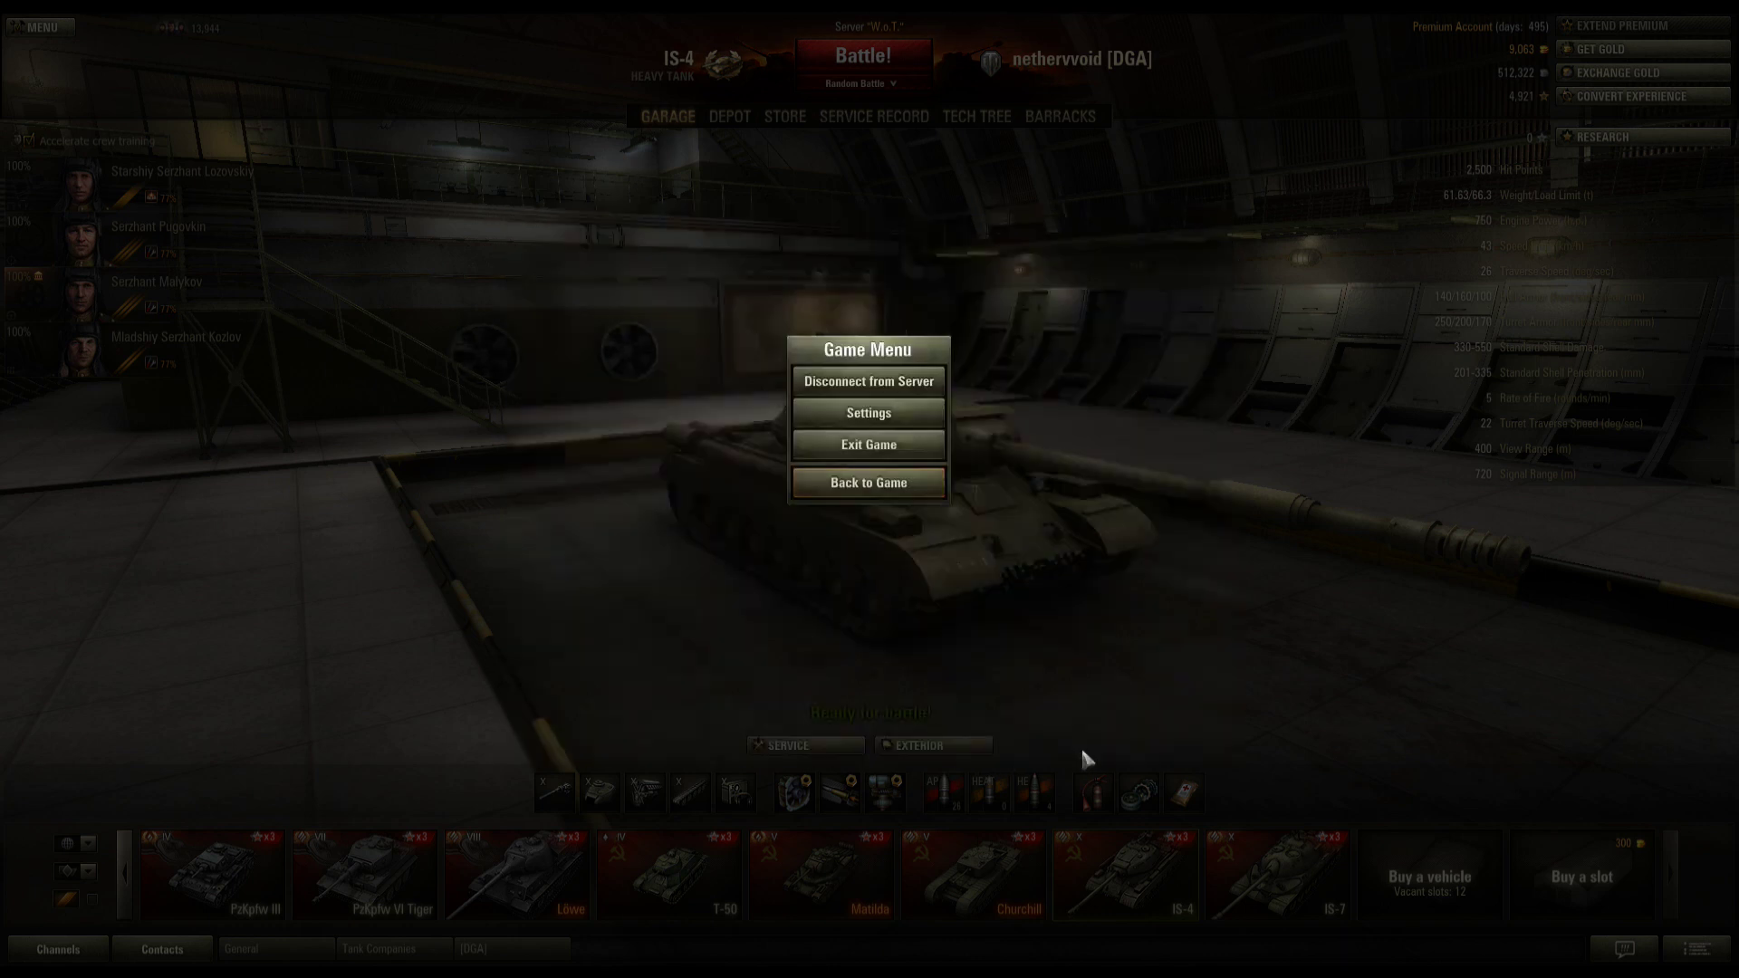
pyautogui.click(835, 491)
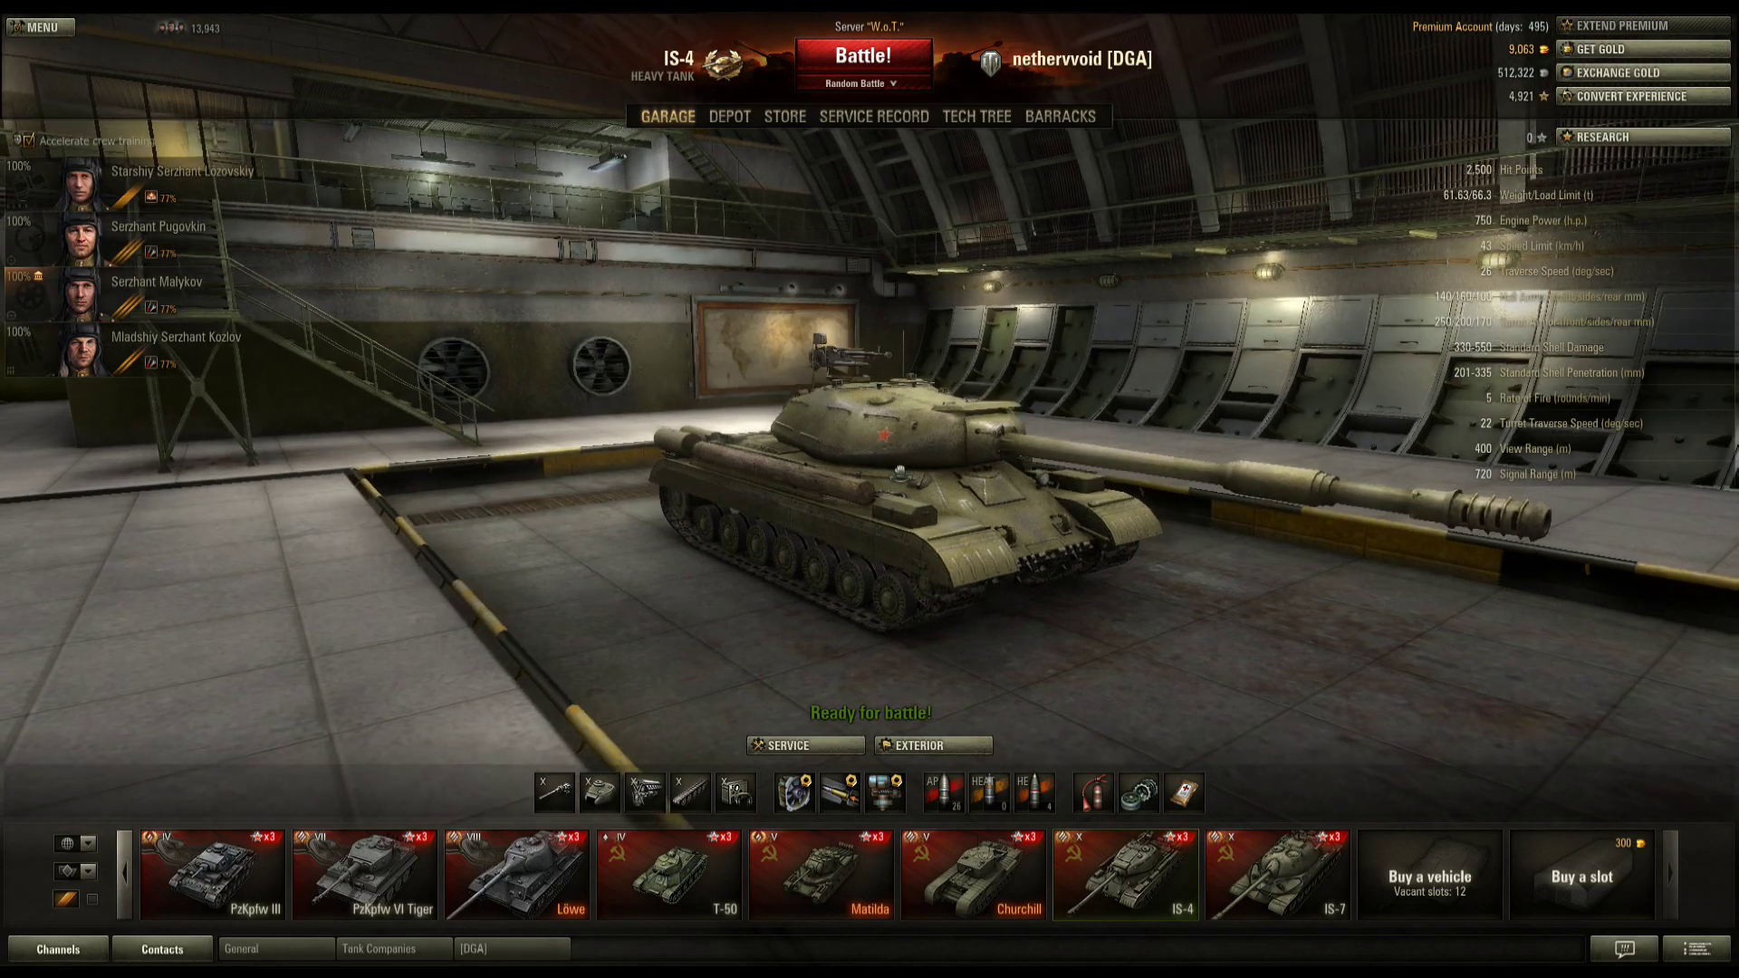
# Step: Rotate the garage camera around the IS-4 before leaving the game
pyautogui.moveTo(899, 471); pyautogui.dragTo(811, 432)
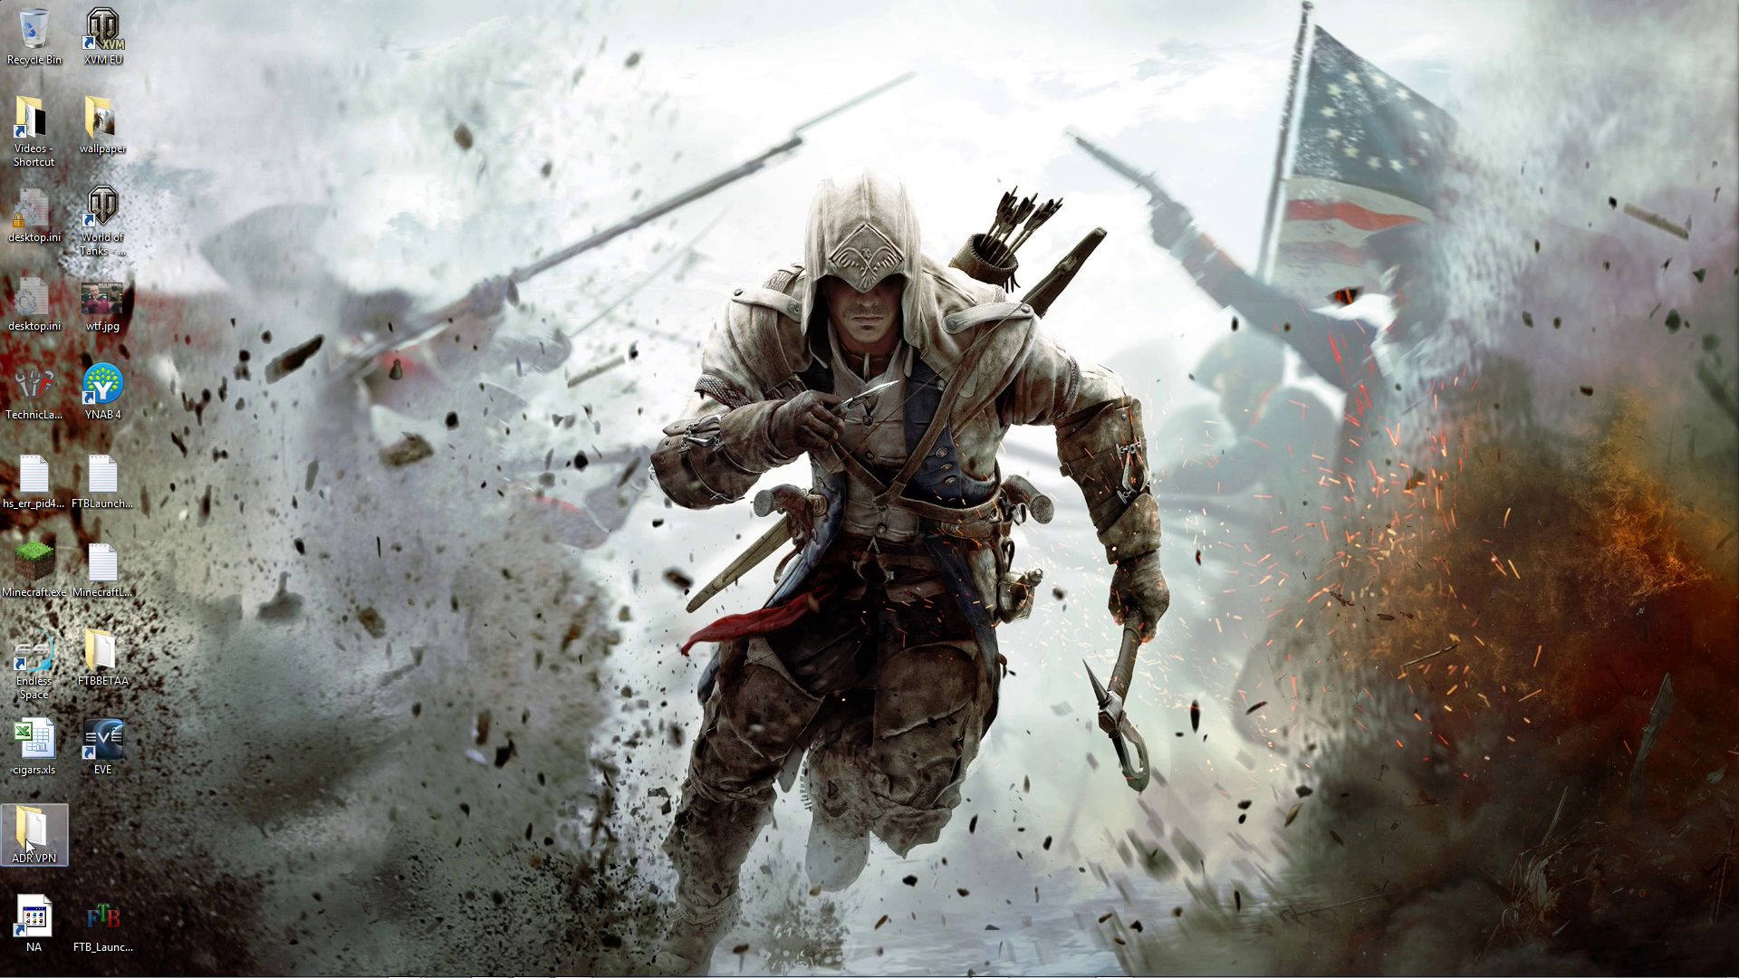
# Step: Open Windows Explorer from the Start orb and browse to C:\Games\World_of_Tanks
pyautogui.moveTo(30, 969)
pyautogui.rightClick(30, 968)
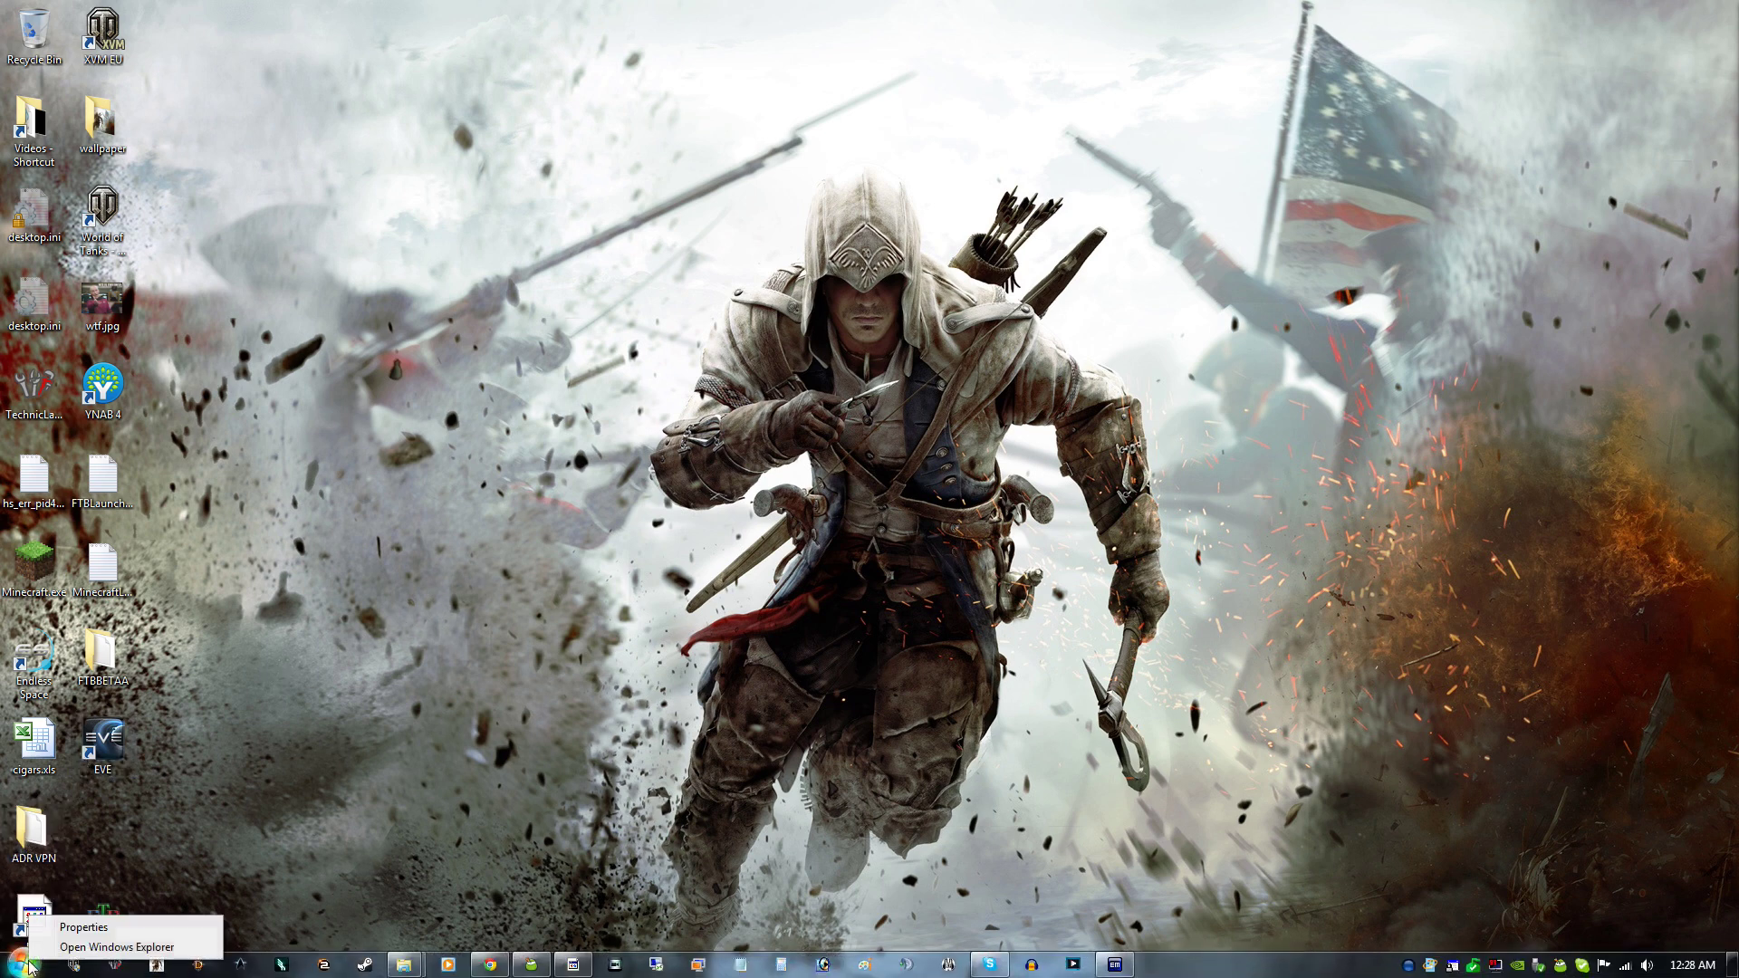
pyautogui.click(86, 947)
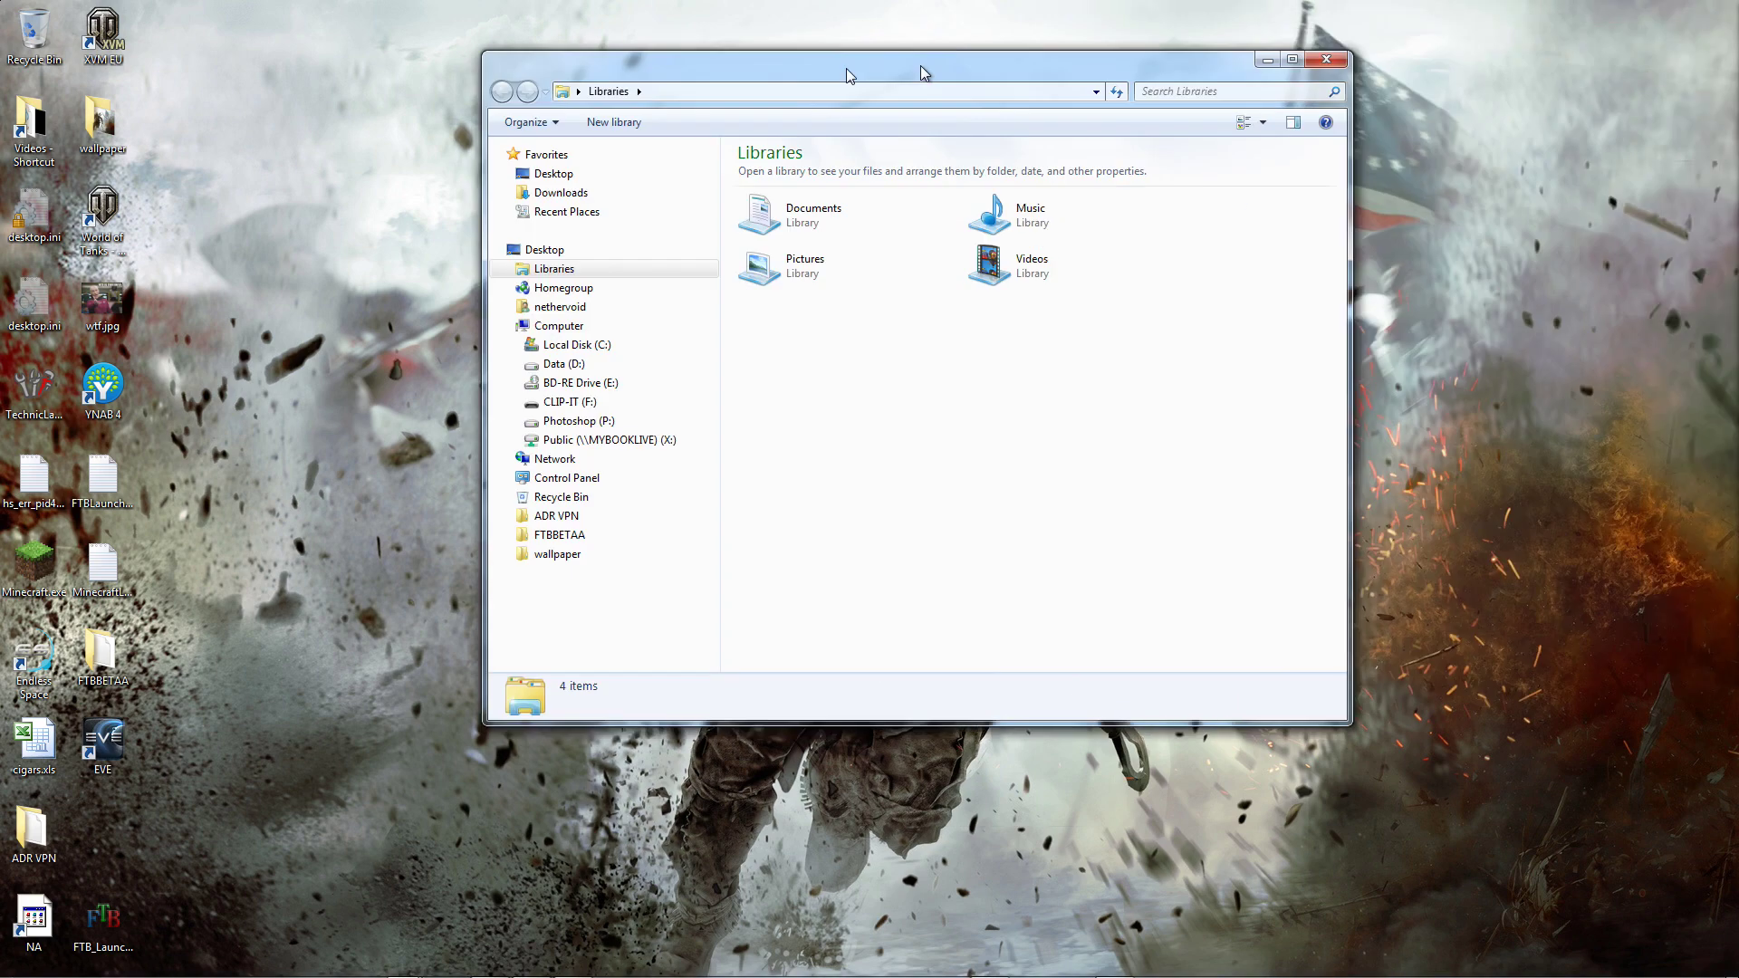
pyautogui.moveTo(922, 72); pyautogui.dragTo(664, 180)
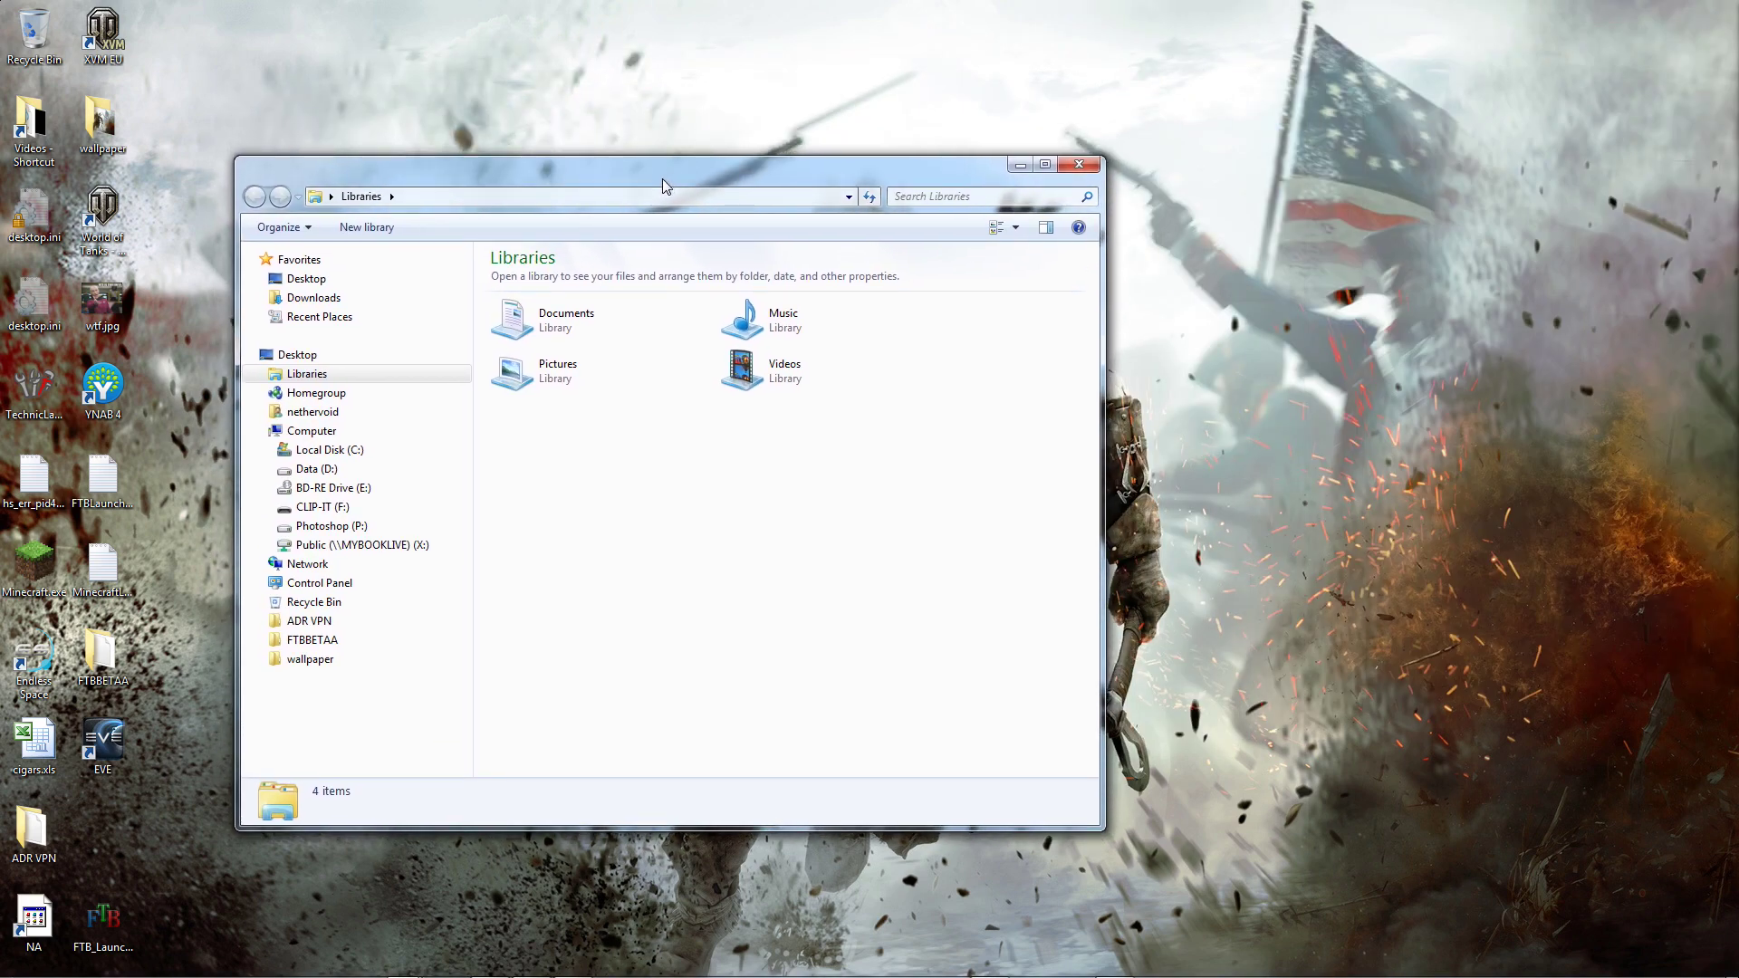
pyautogui.click(270, 452)
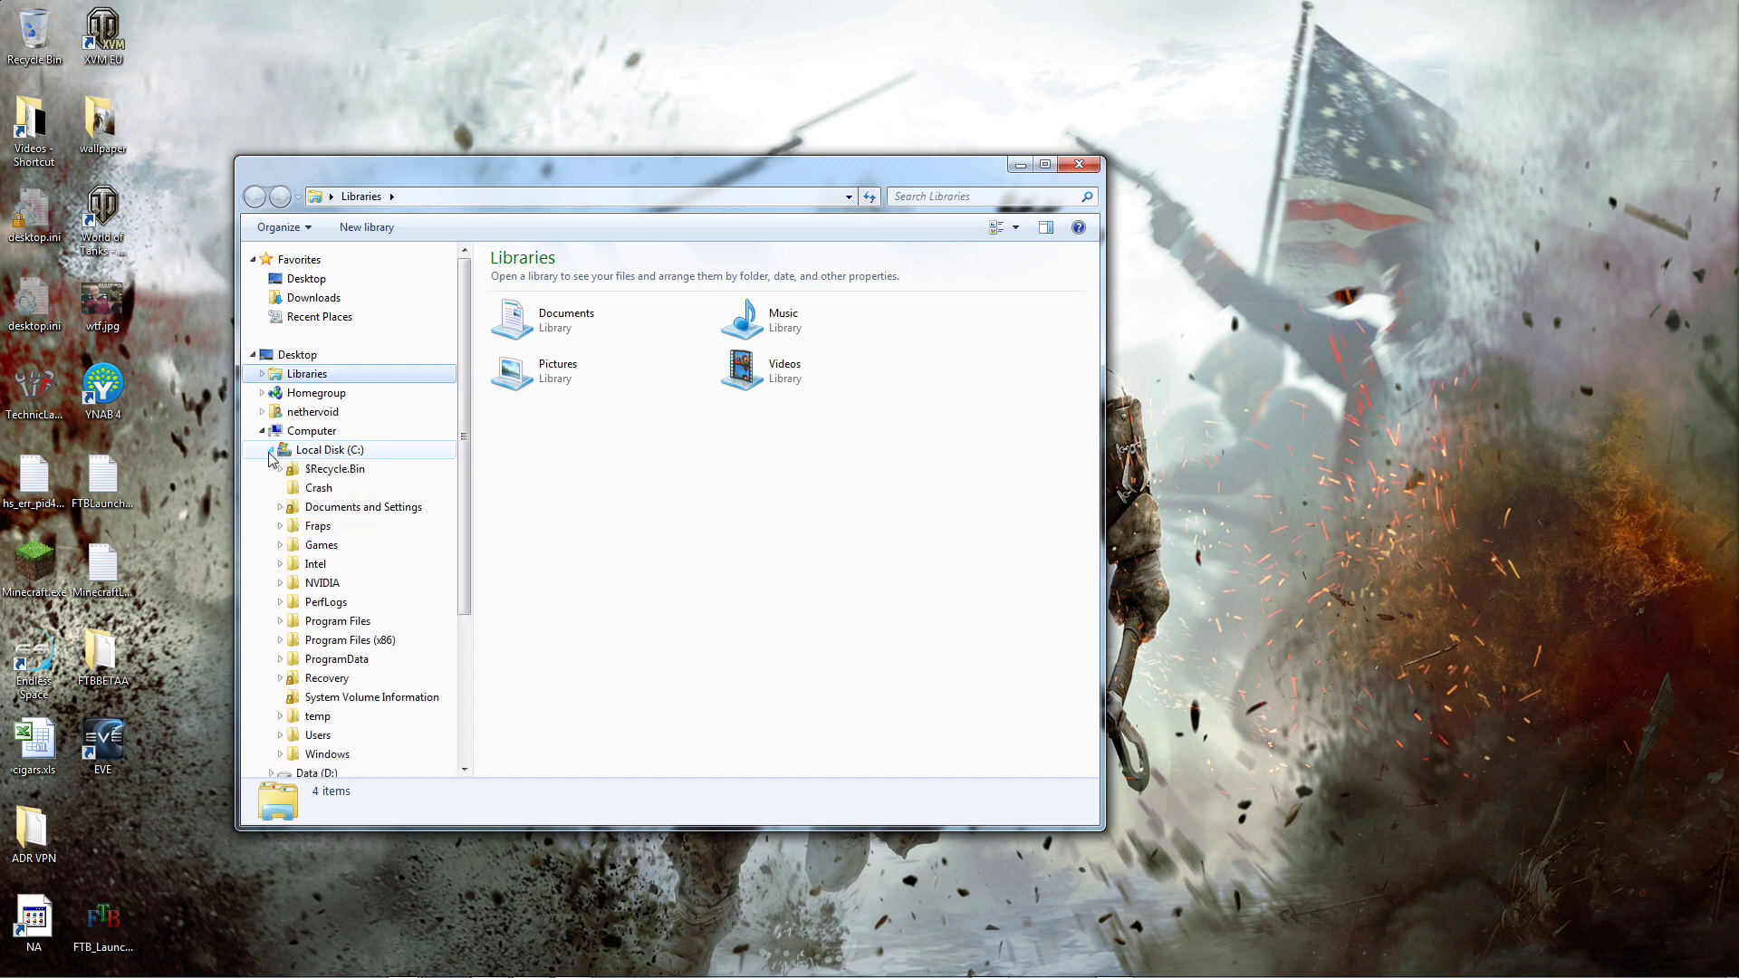
pyautogui.click(280, 546)
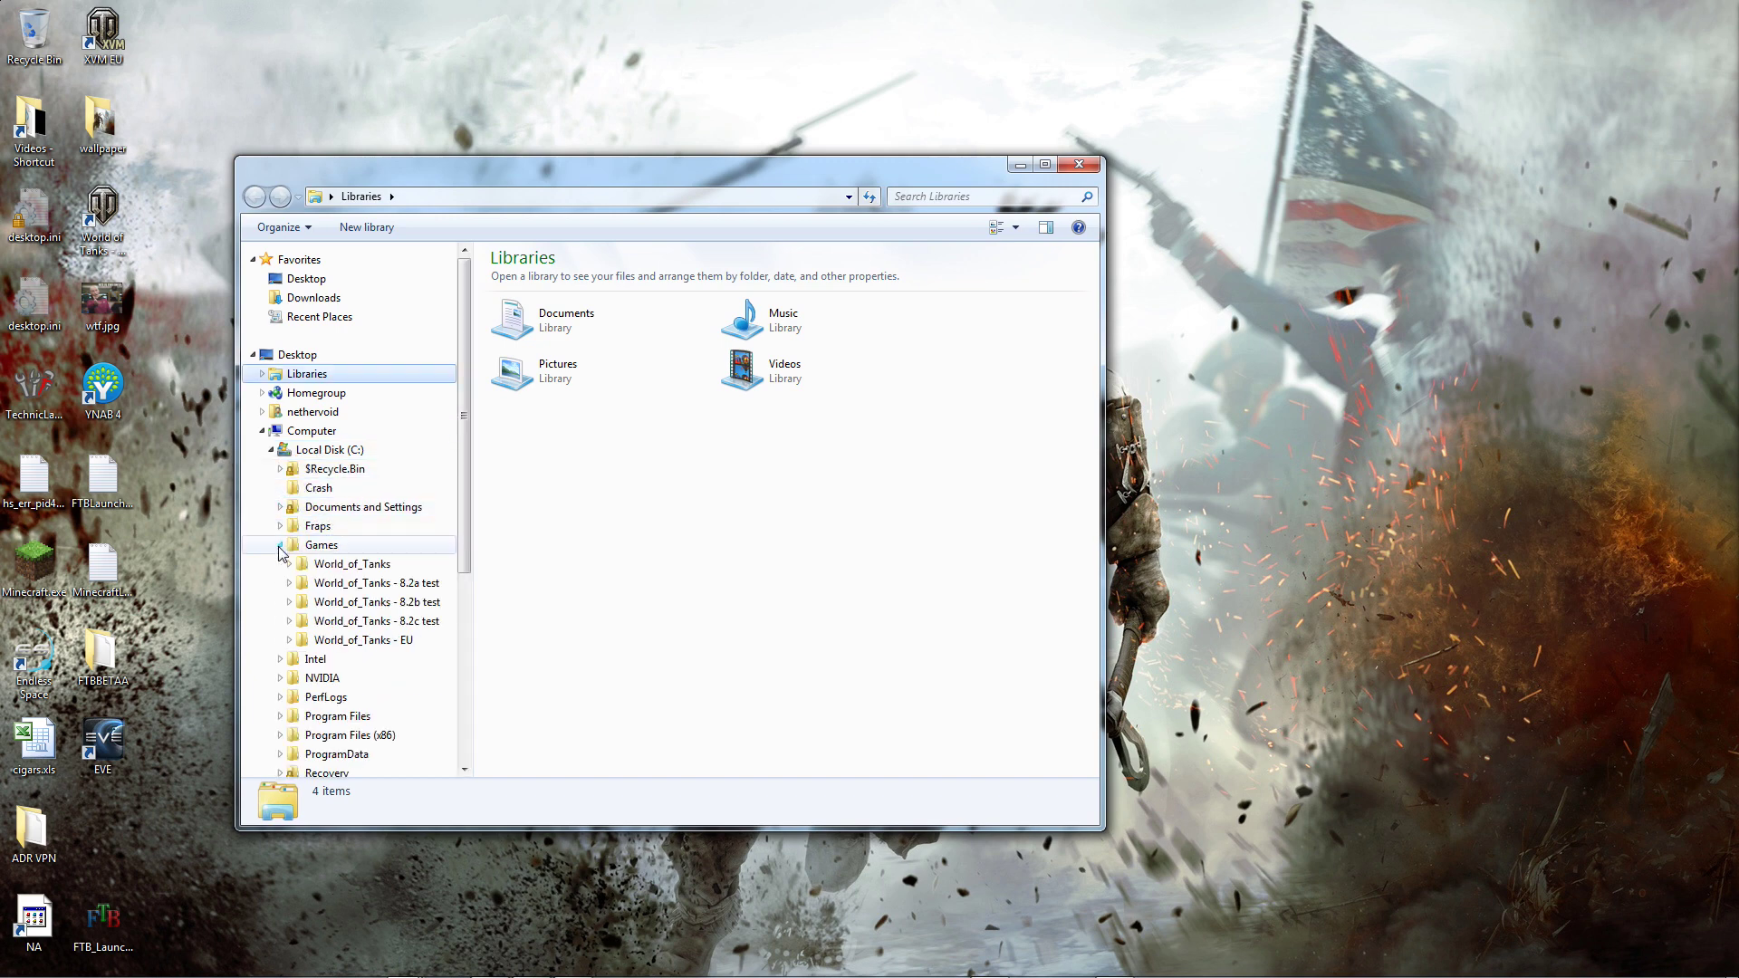
pyautogui.click(328, 565)
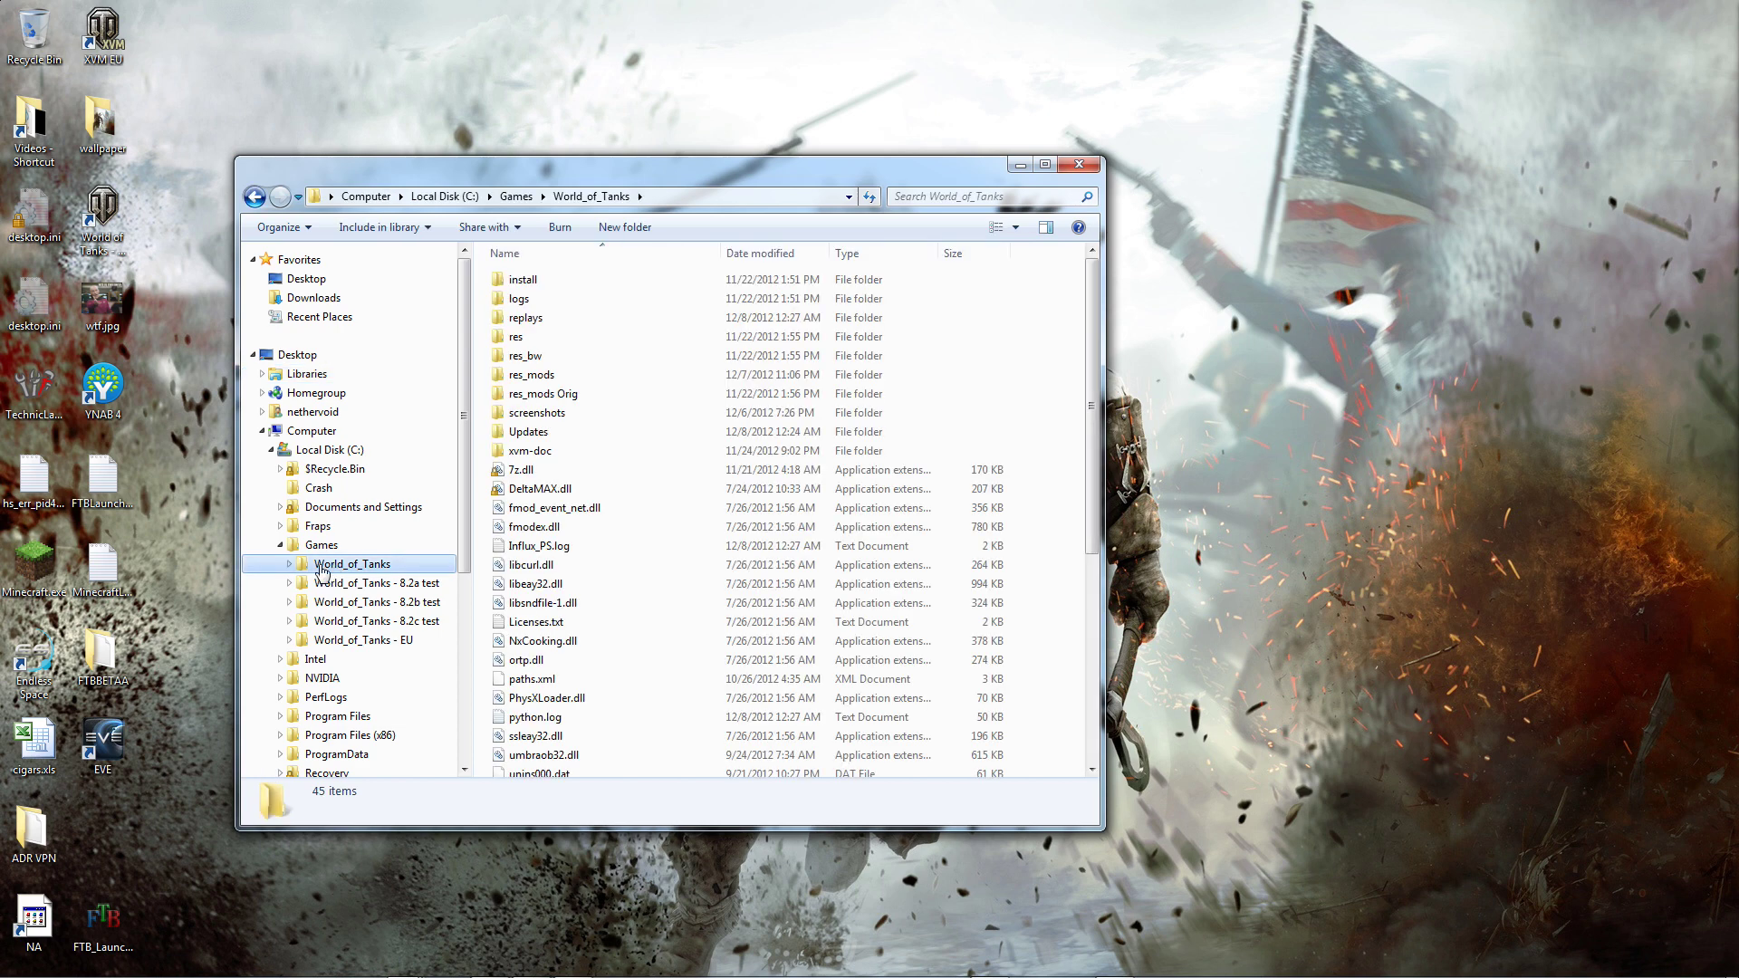
# Step: Open the replays folder, check the T-54 replay inside good, then return to replays
pyautogui.click(289, 565)
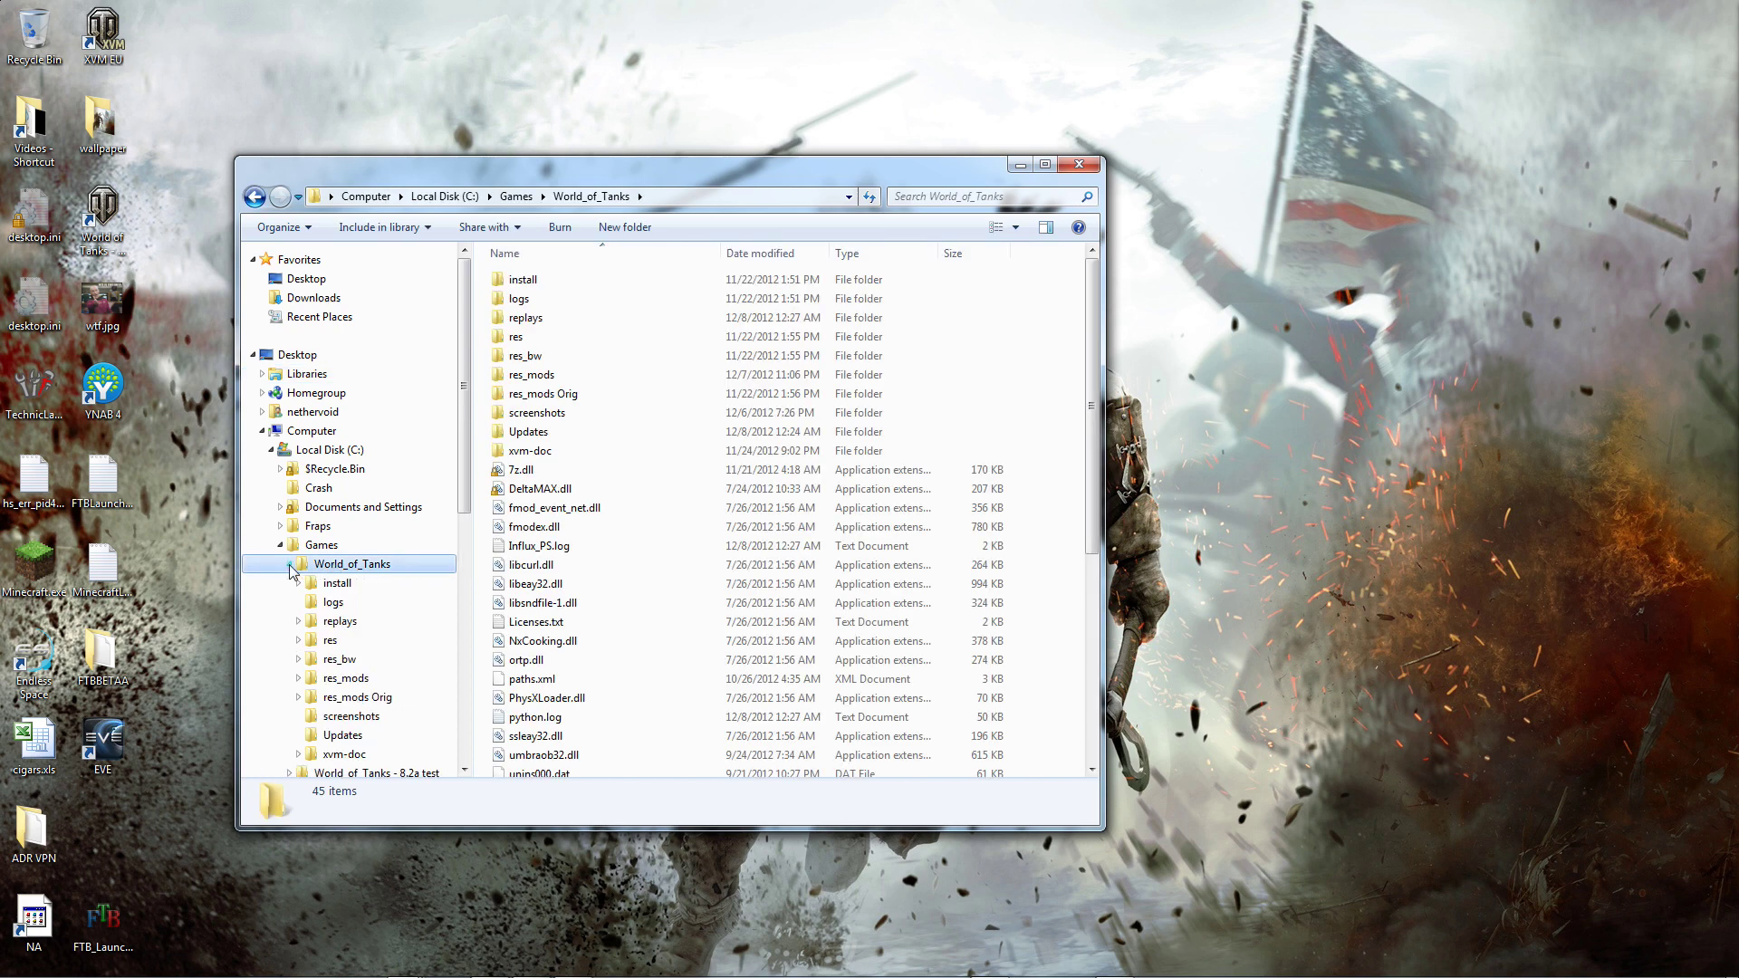
pyautogui.click(298, 622)
pyautogui.click(334, 623)
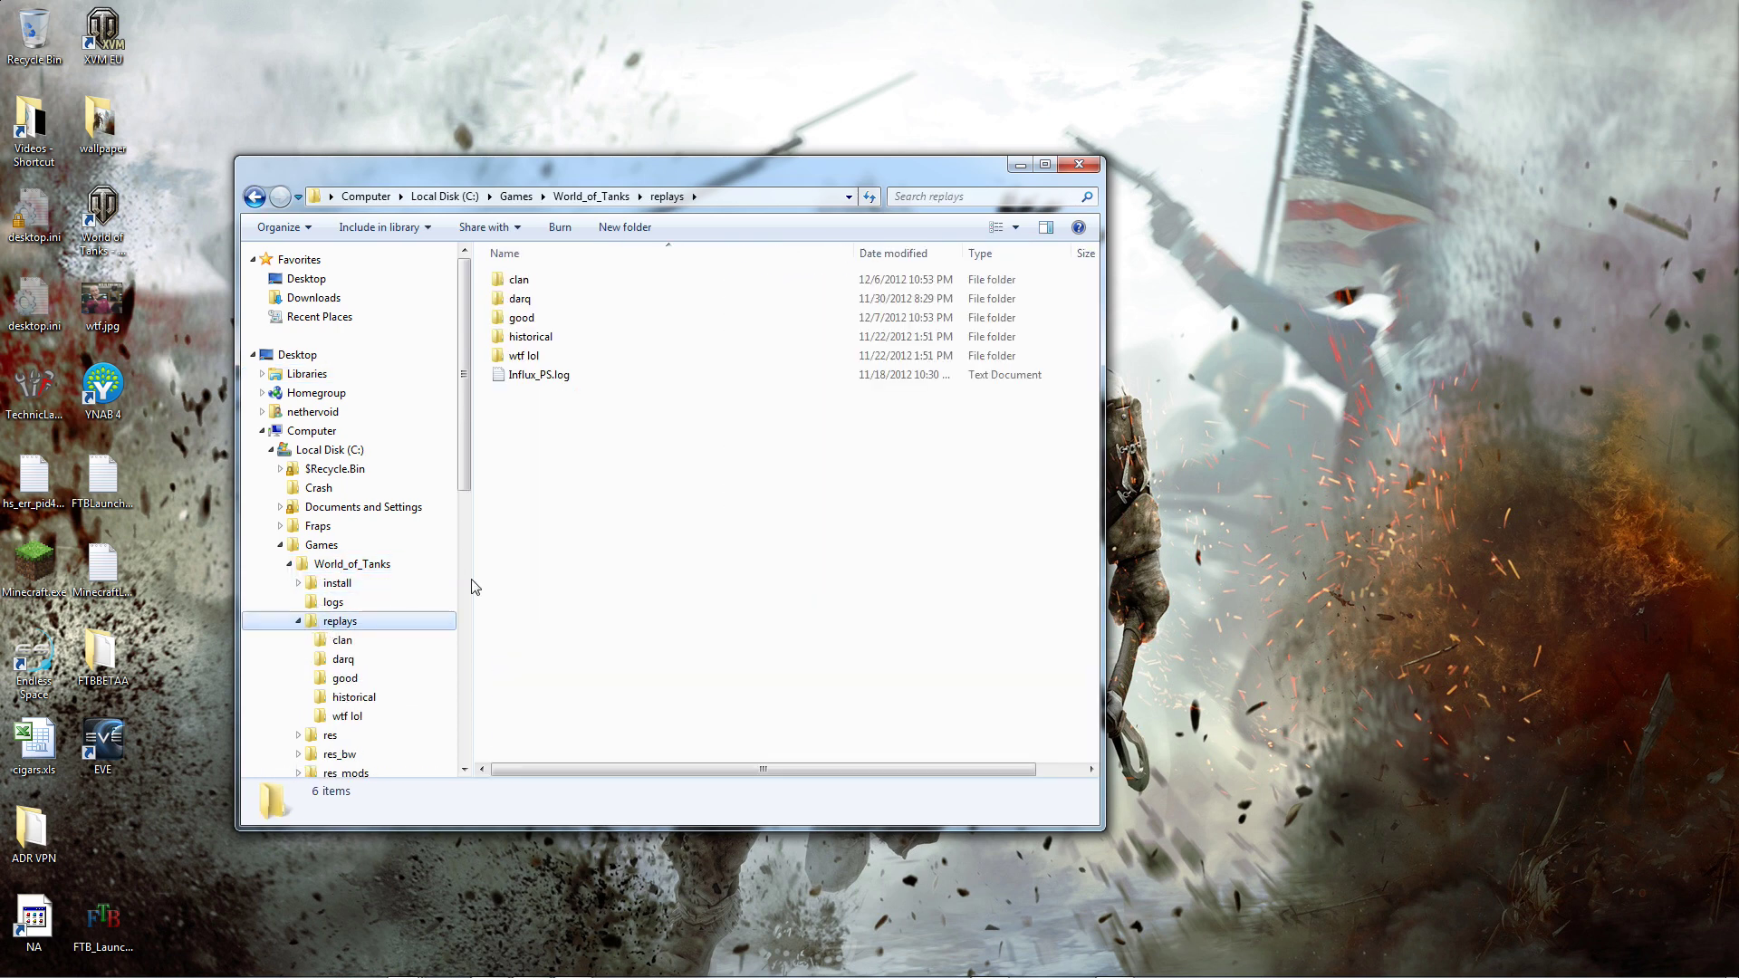
pyautogui.doubleClick(531, 319)
pyautogui.click(698, 302)
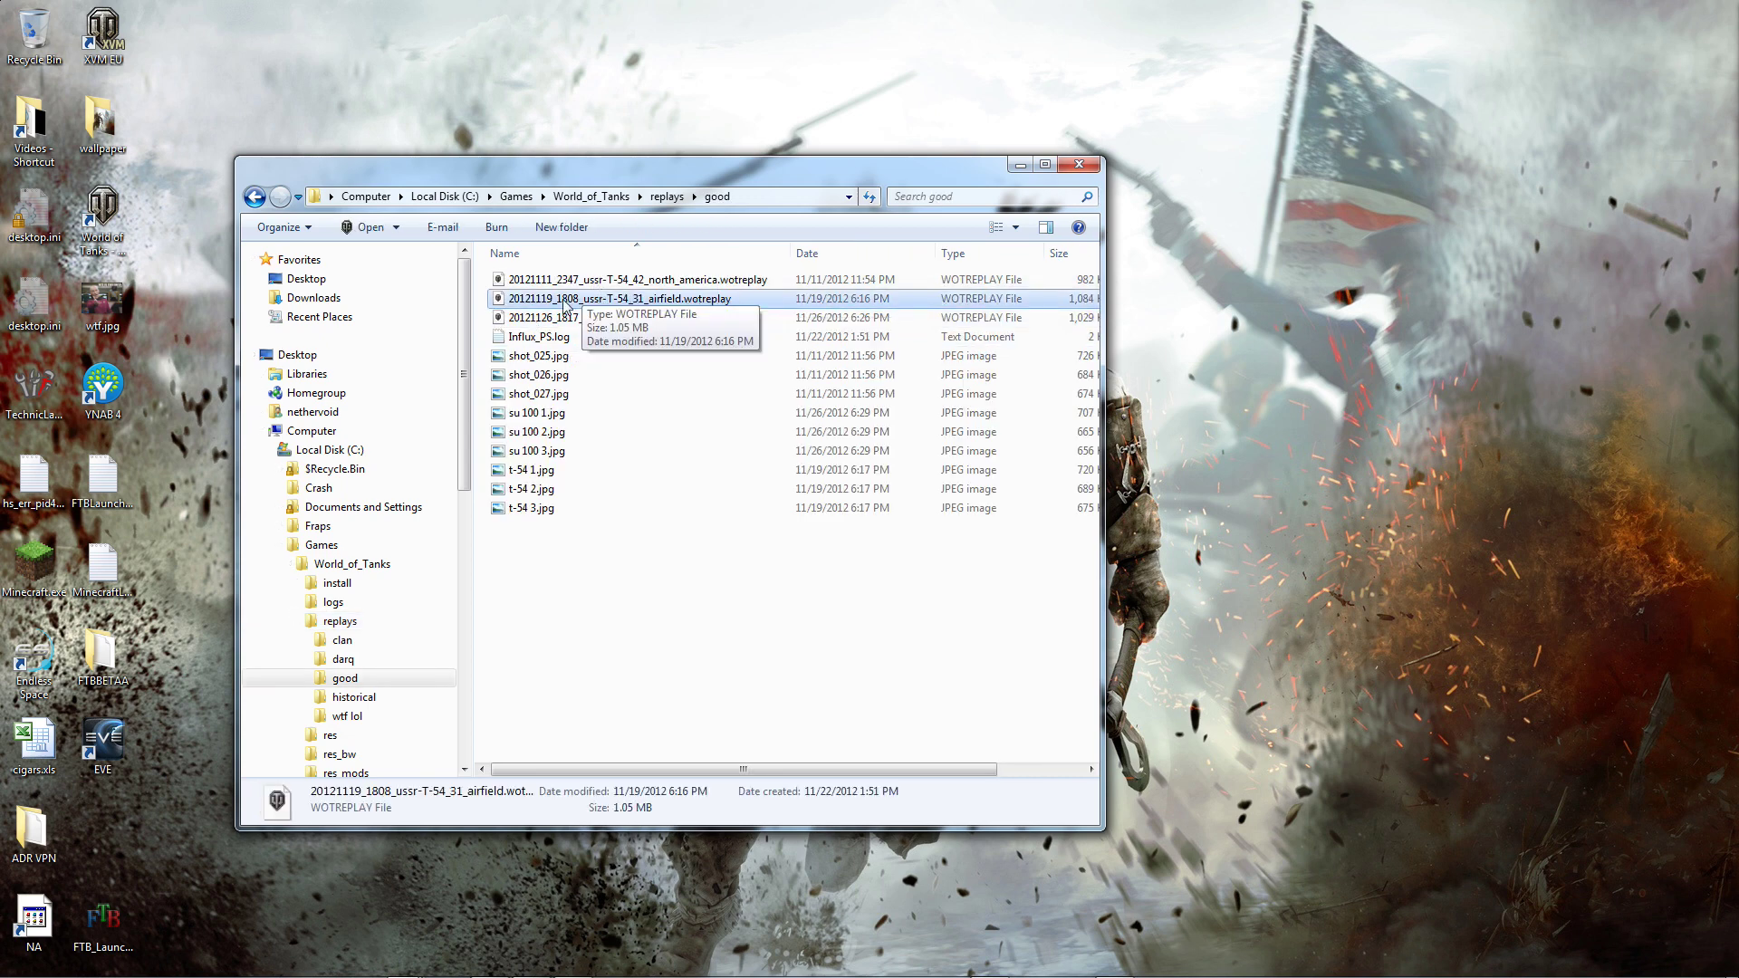
pyautogui.click(340, 621)
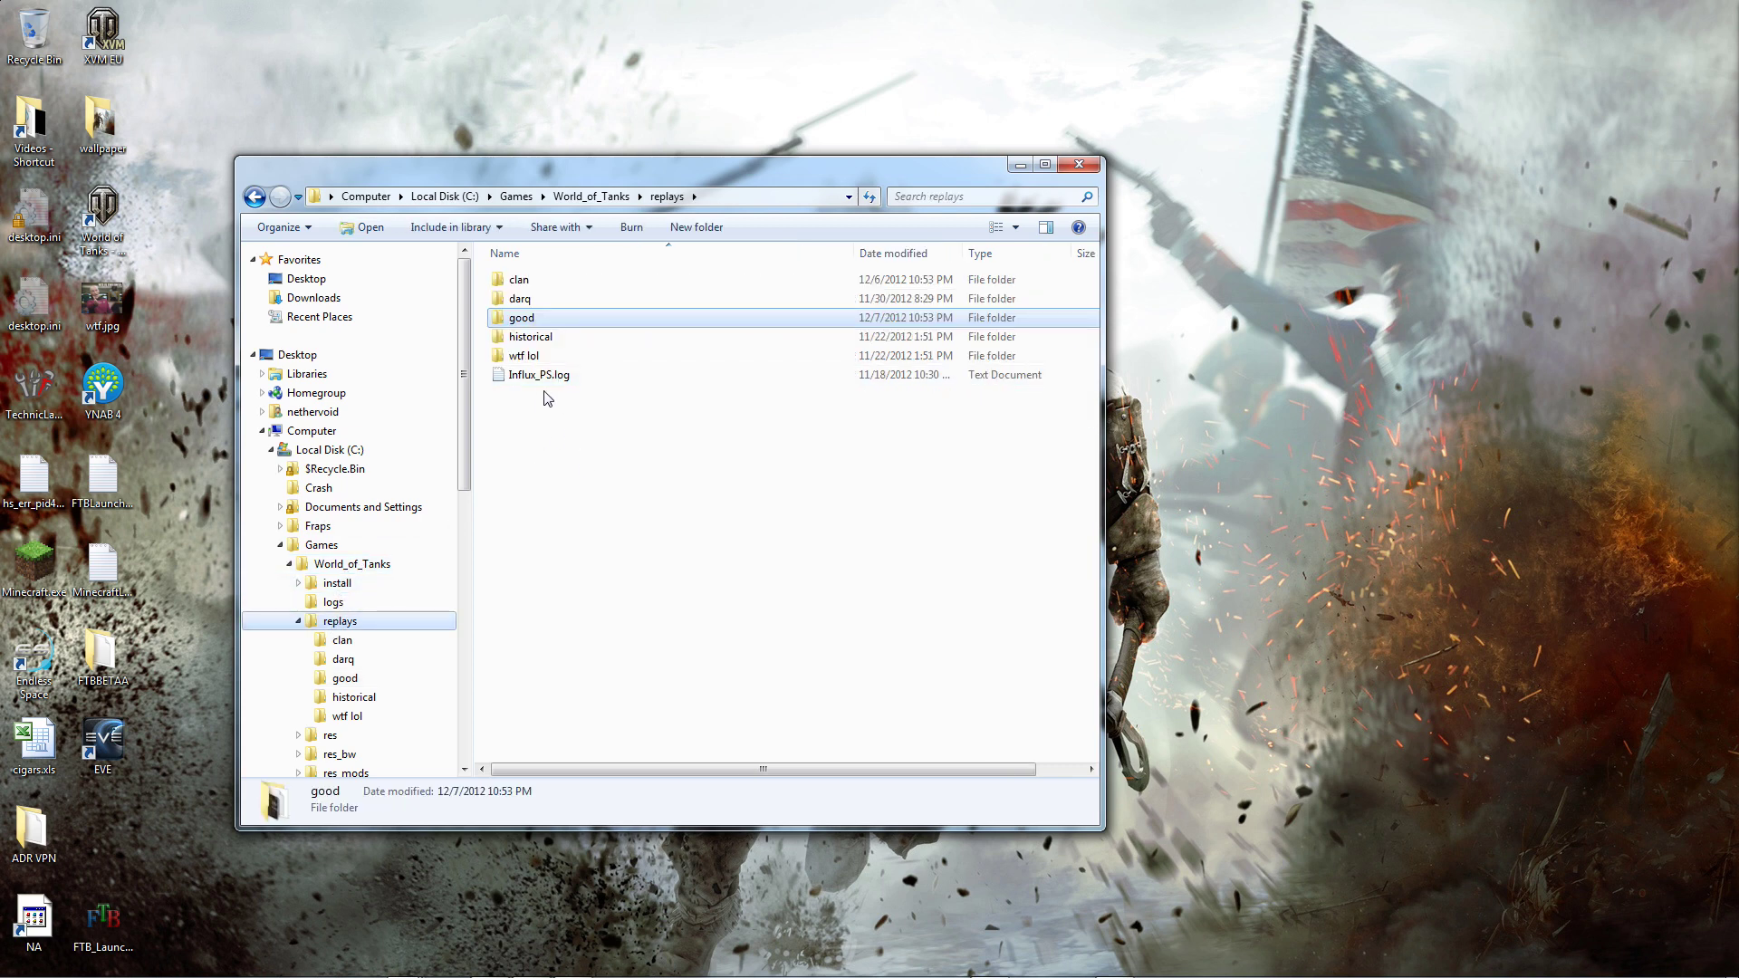
pyautogui.moveTo(658, 177); pyautogui.dragTo(810, 169)
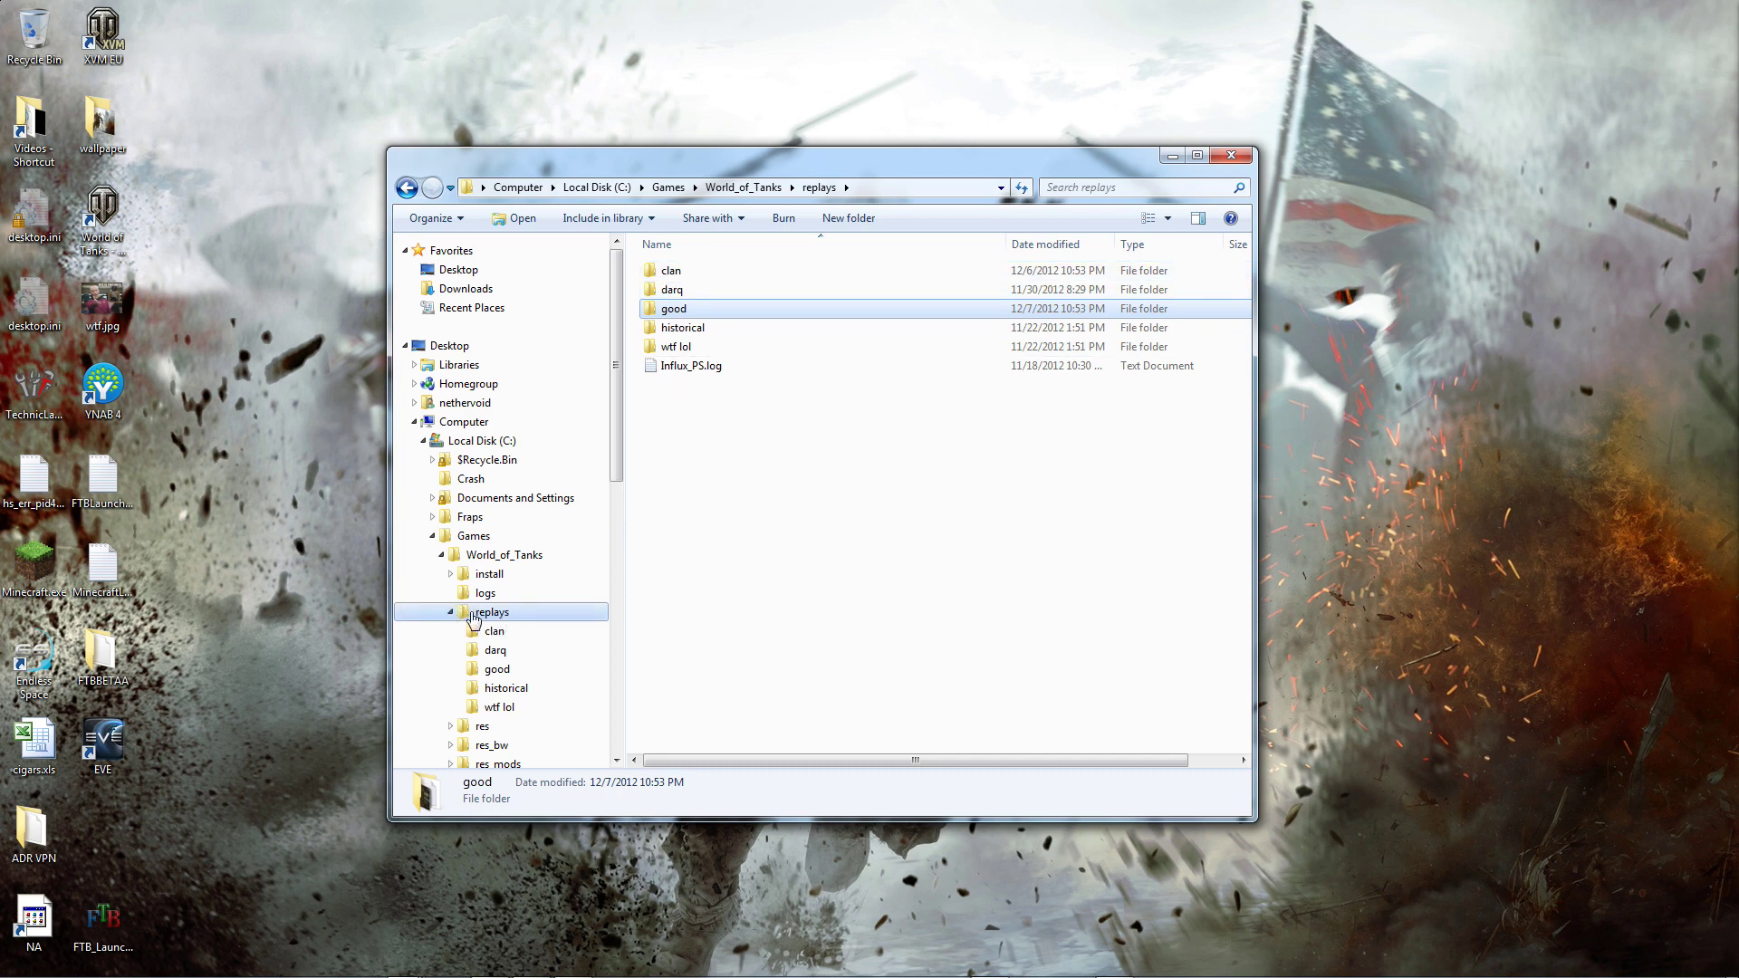
# Step: Scroll the navigation pane and collapse the replays branch of the folder tree
pyautogui.moveTo(618, 448); pyautogui.dragTo(618, 514)
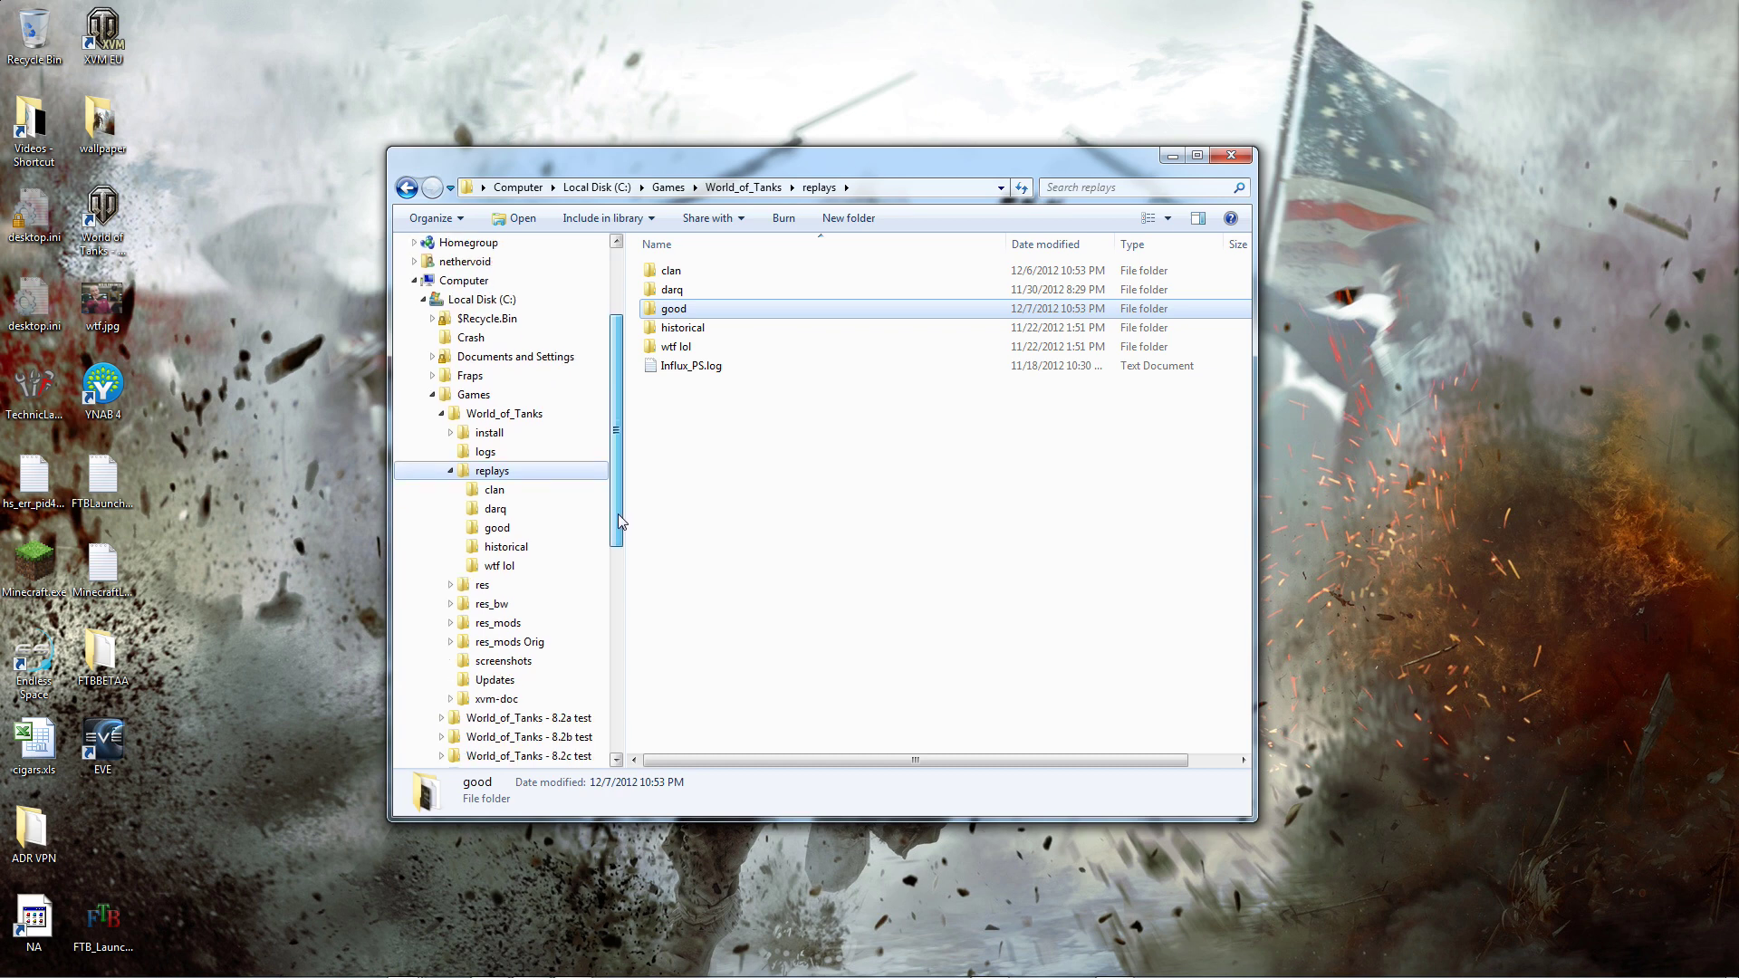
pyautogui.scroll(-2, 616, 507)
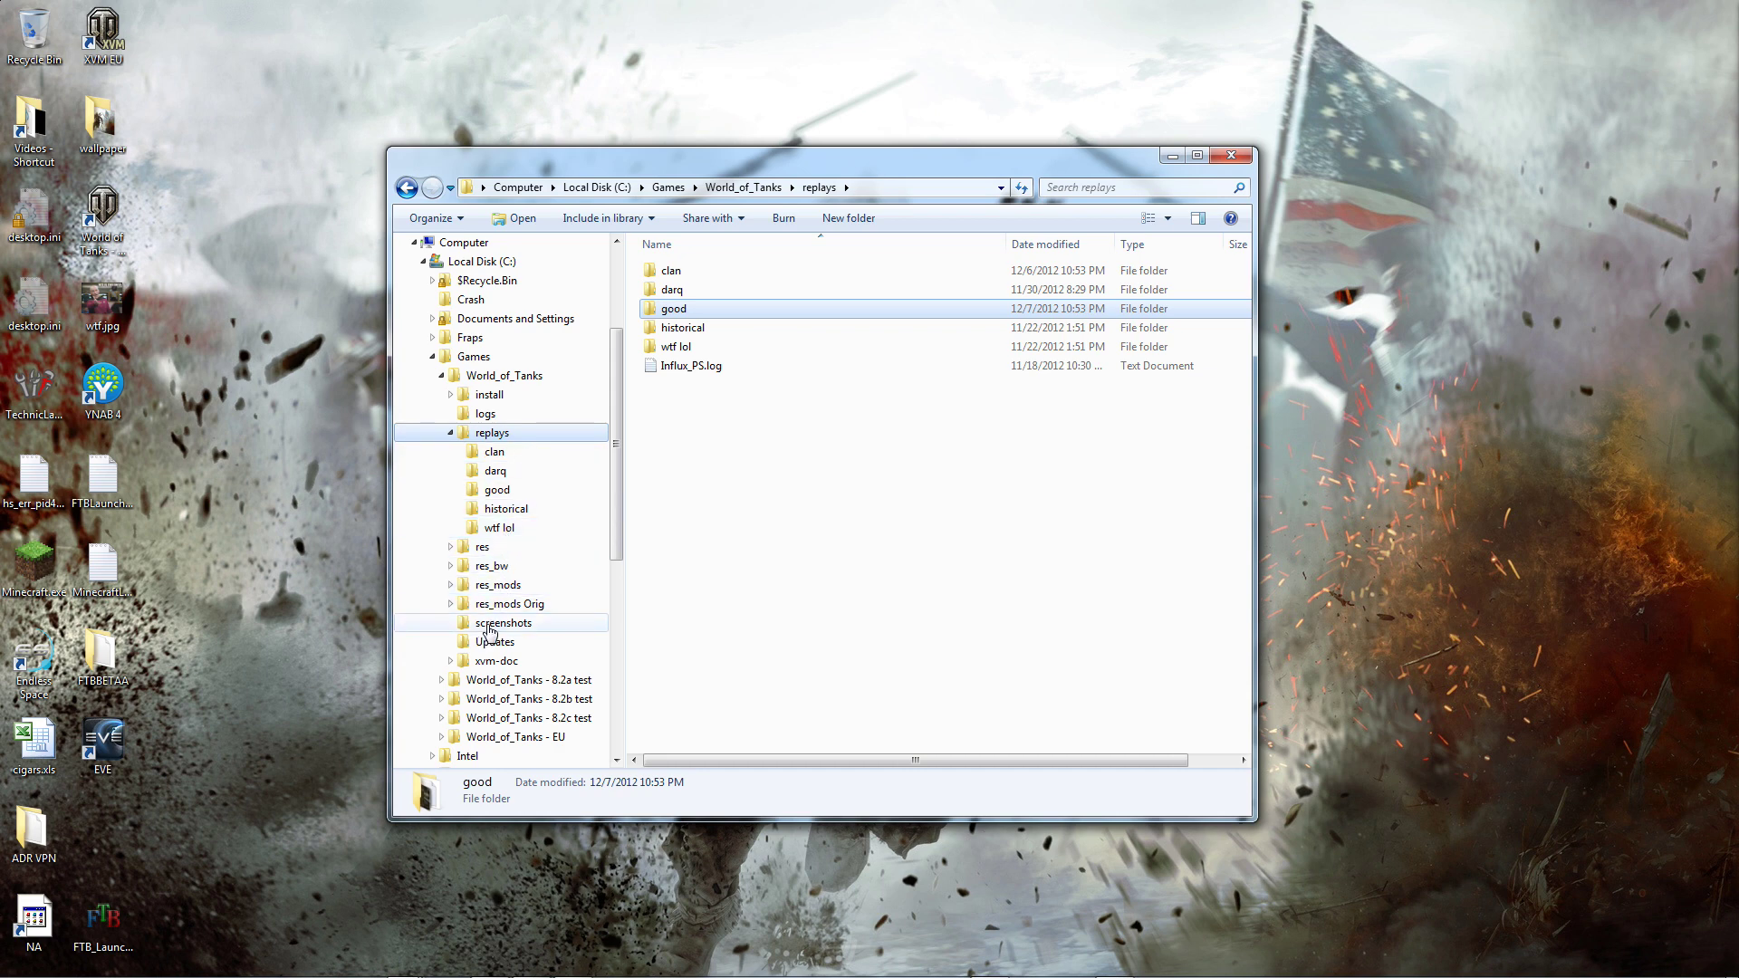
pyautogui.click(450, 433)
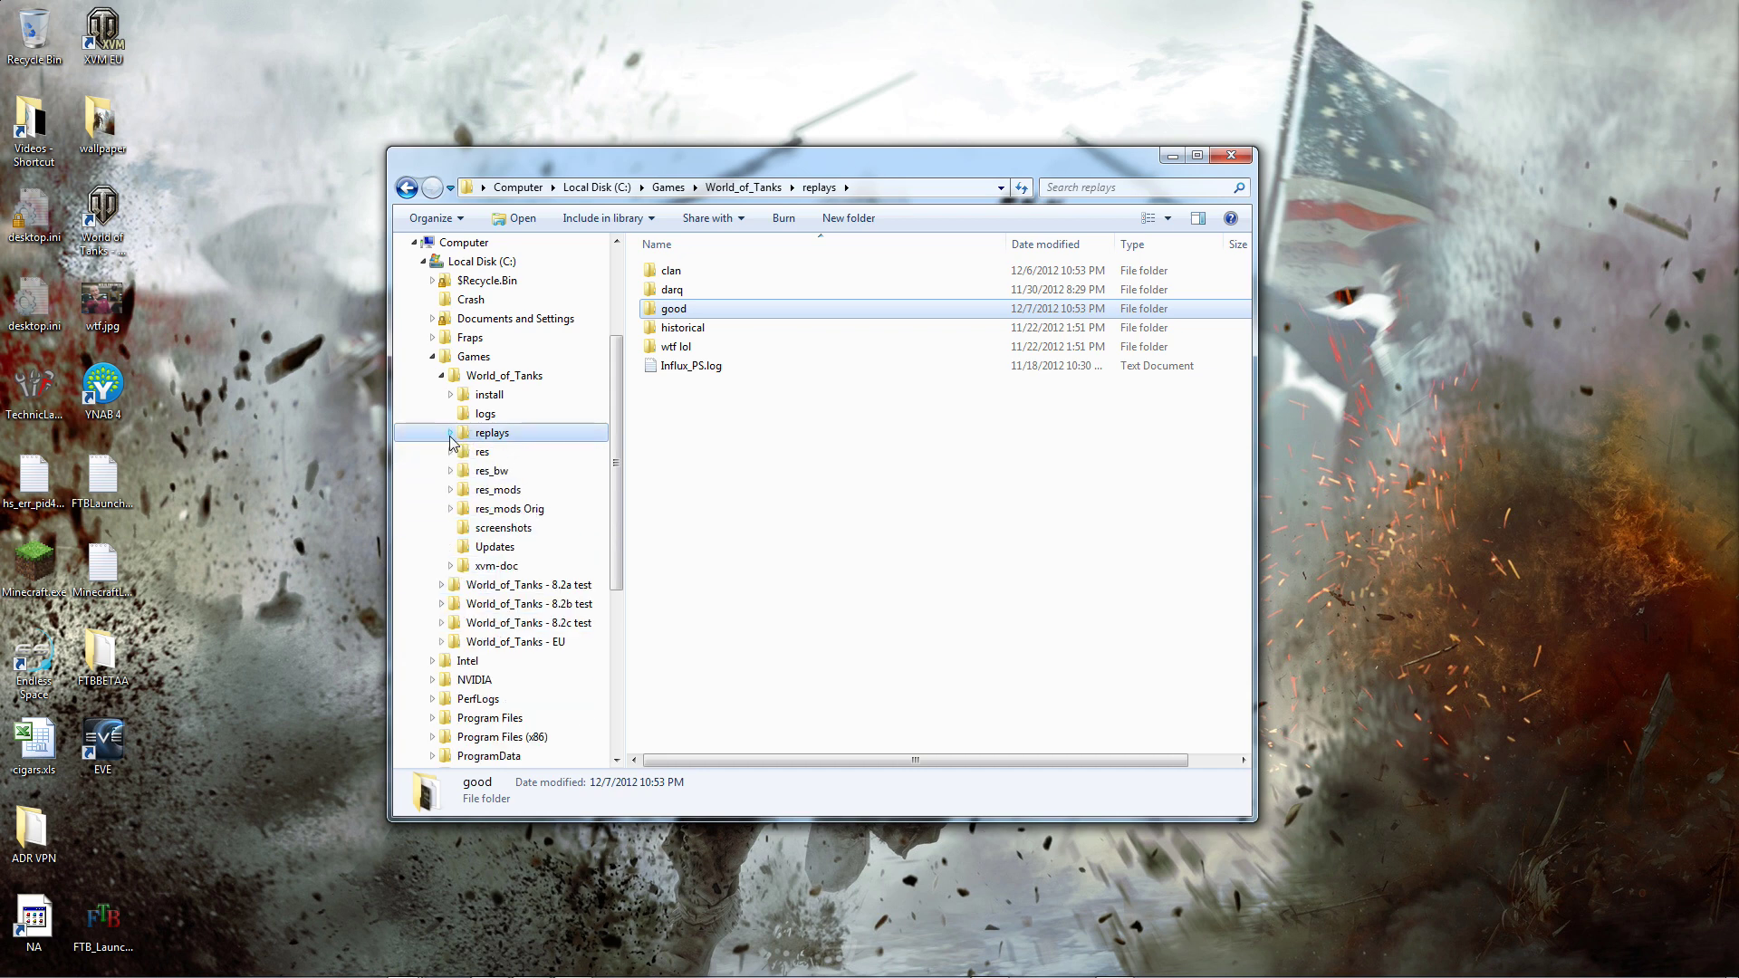
# Step: Open the World_of_Tanks screenshots folder and scroll to the end of the list
pyautogui.click(481, 379)
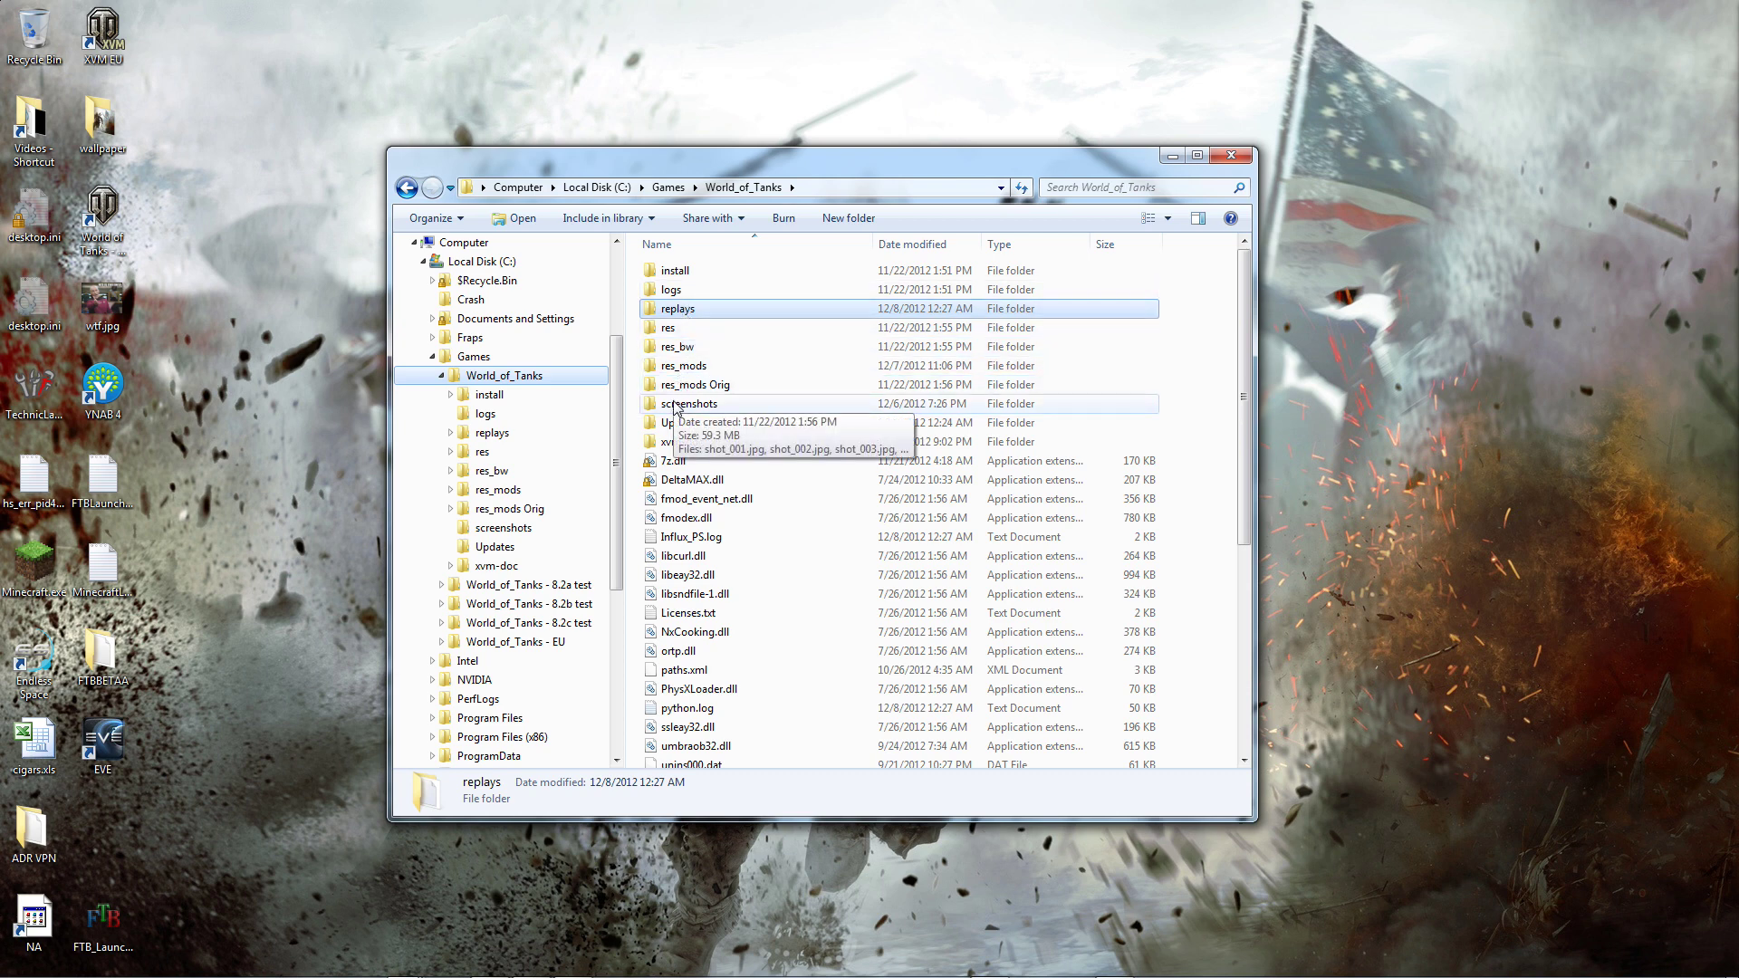
pyautogui.click(497, 529)
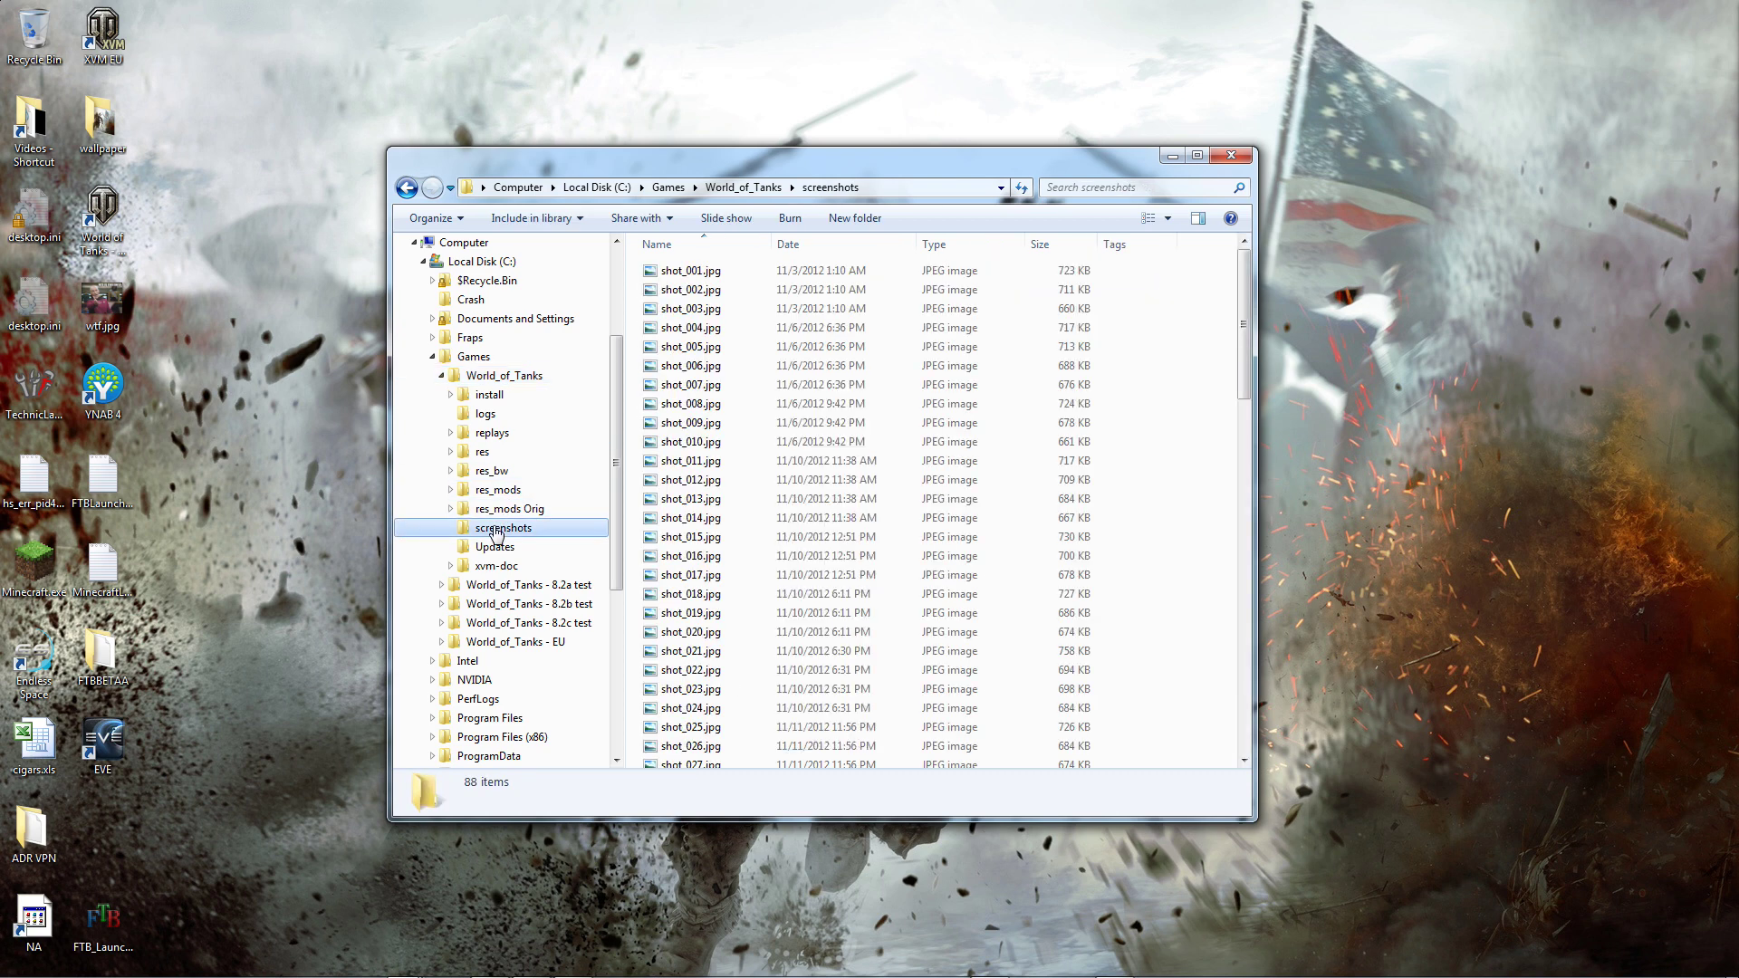
pyautogui.click(717, 388)
pyautogui.click(693, 271)
pyautogui.scroll(-18, 702, 408)
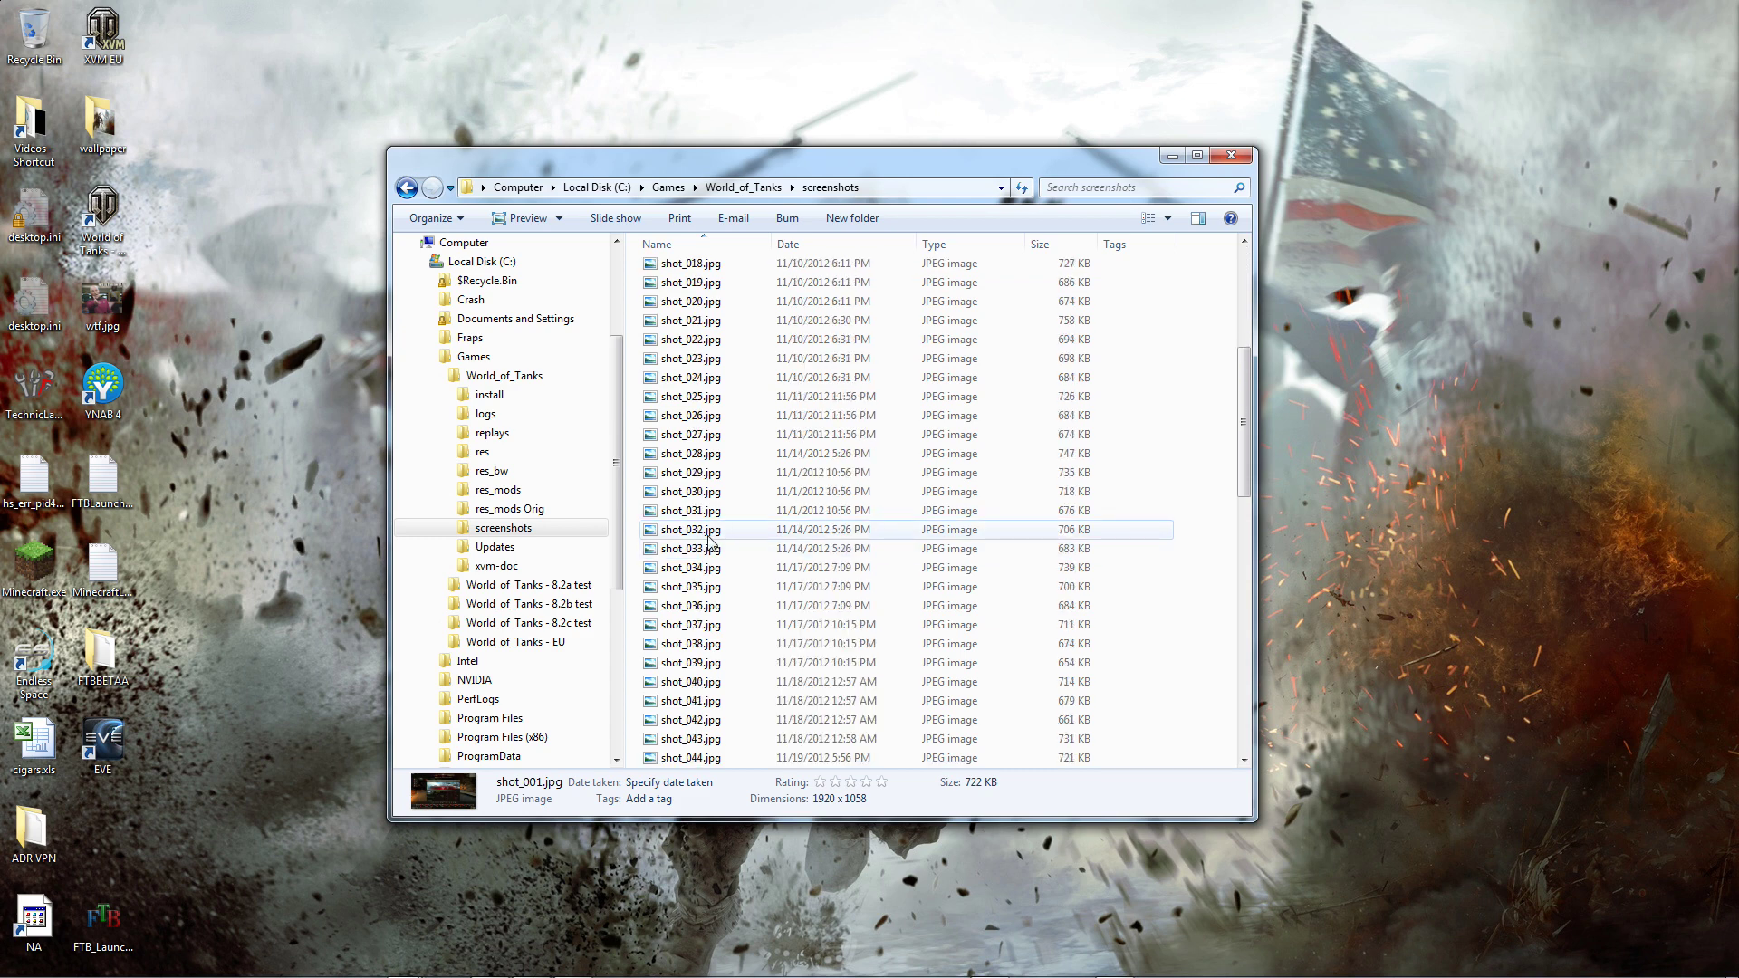
pyautogui.scroll(-3, 709, 541)
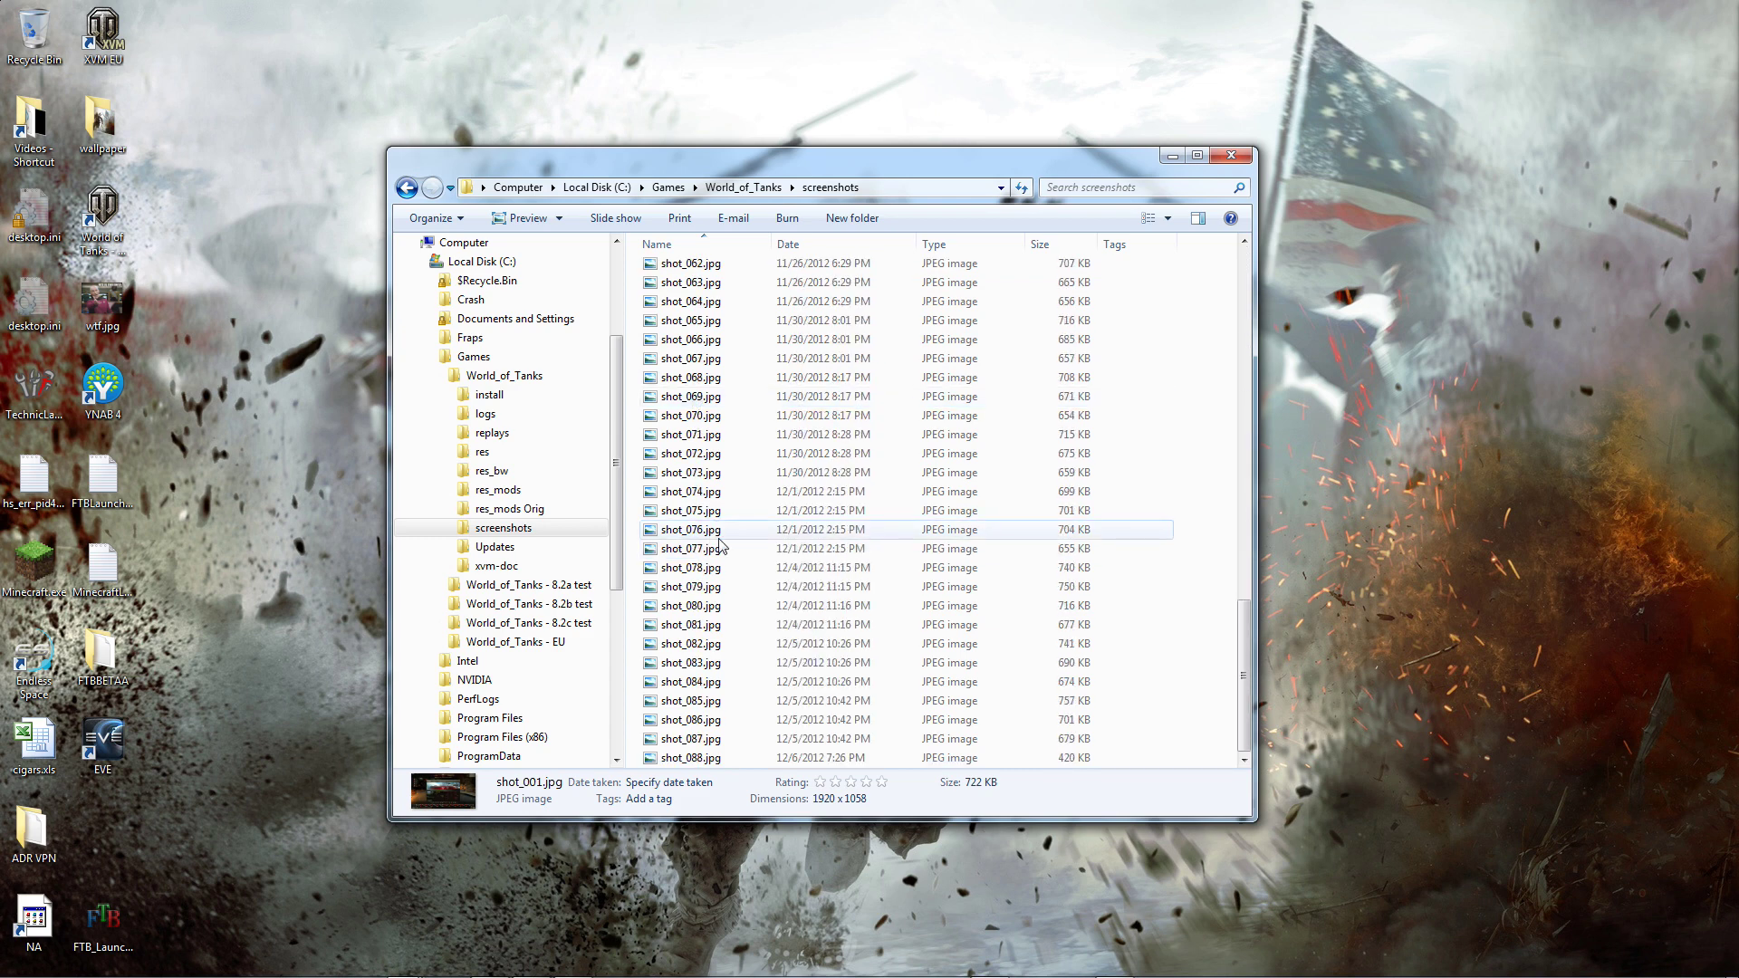
# Step: Select shot_086.jpg through shot_088.jpg and preview them in Windows Photo Viewer
pyautogui.click(700, 722)
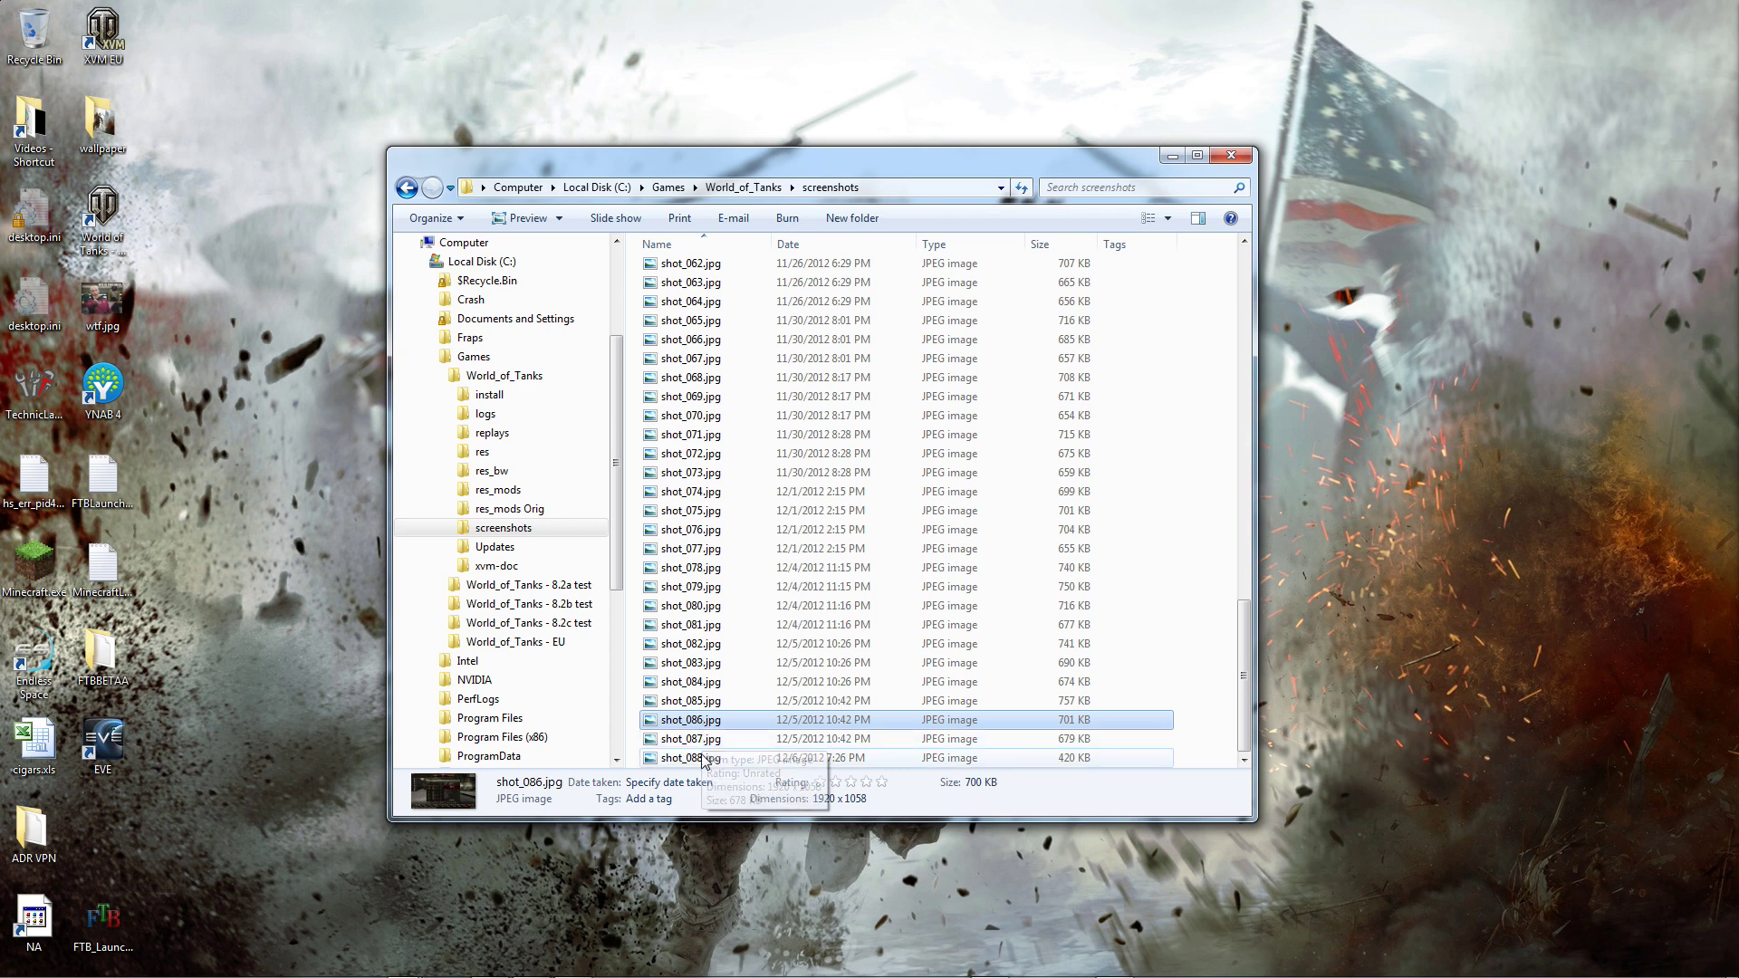
pyautogui.hotkey('shift', 'Down')
pyautogui.hotkey('shift', 'Down')
pyautogui.rightClick(708, 730)
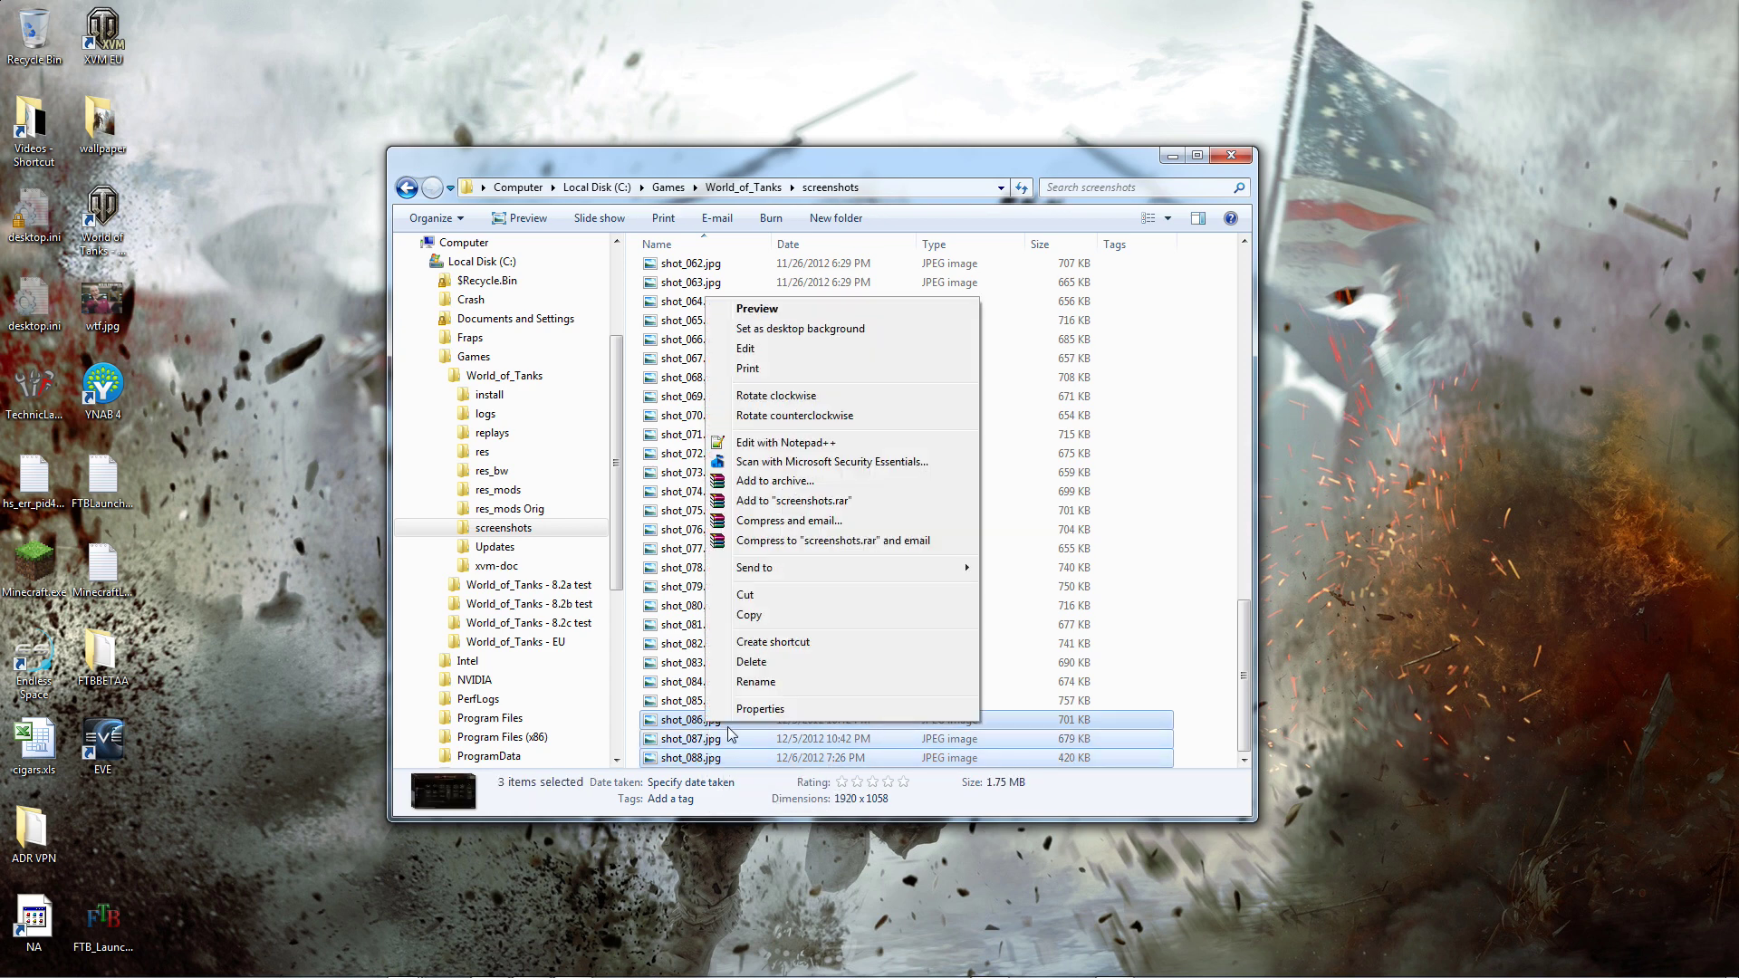
pyautogui.click(759, 309)
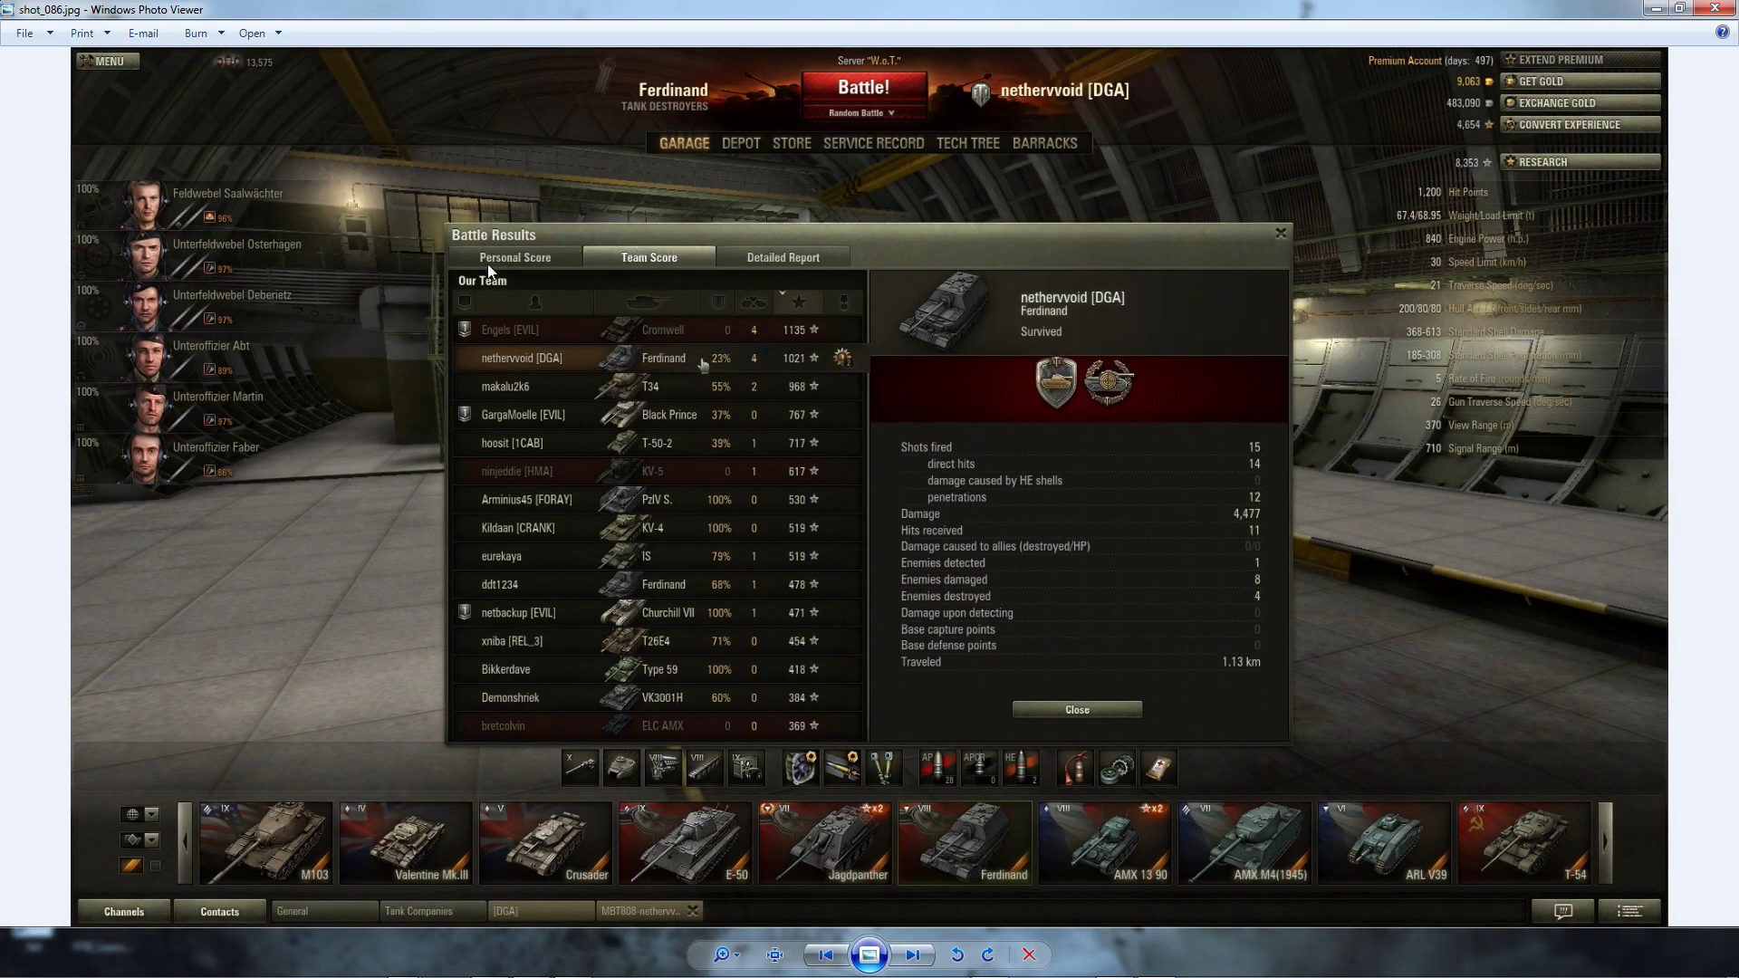
pyautogui.click(915, 955)
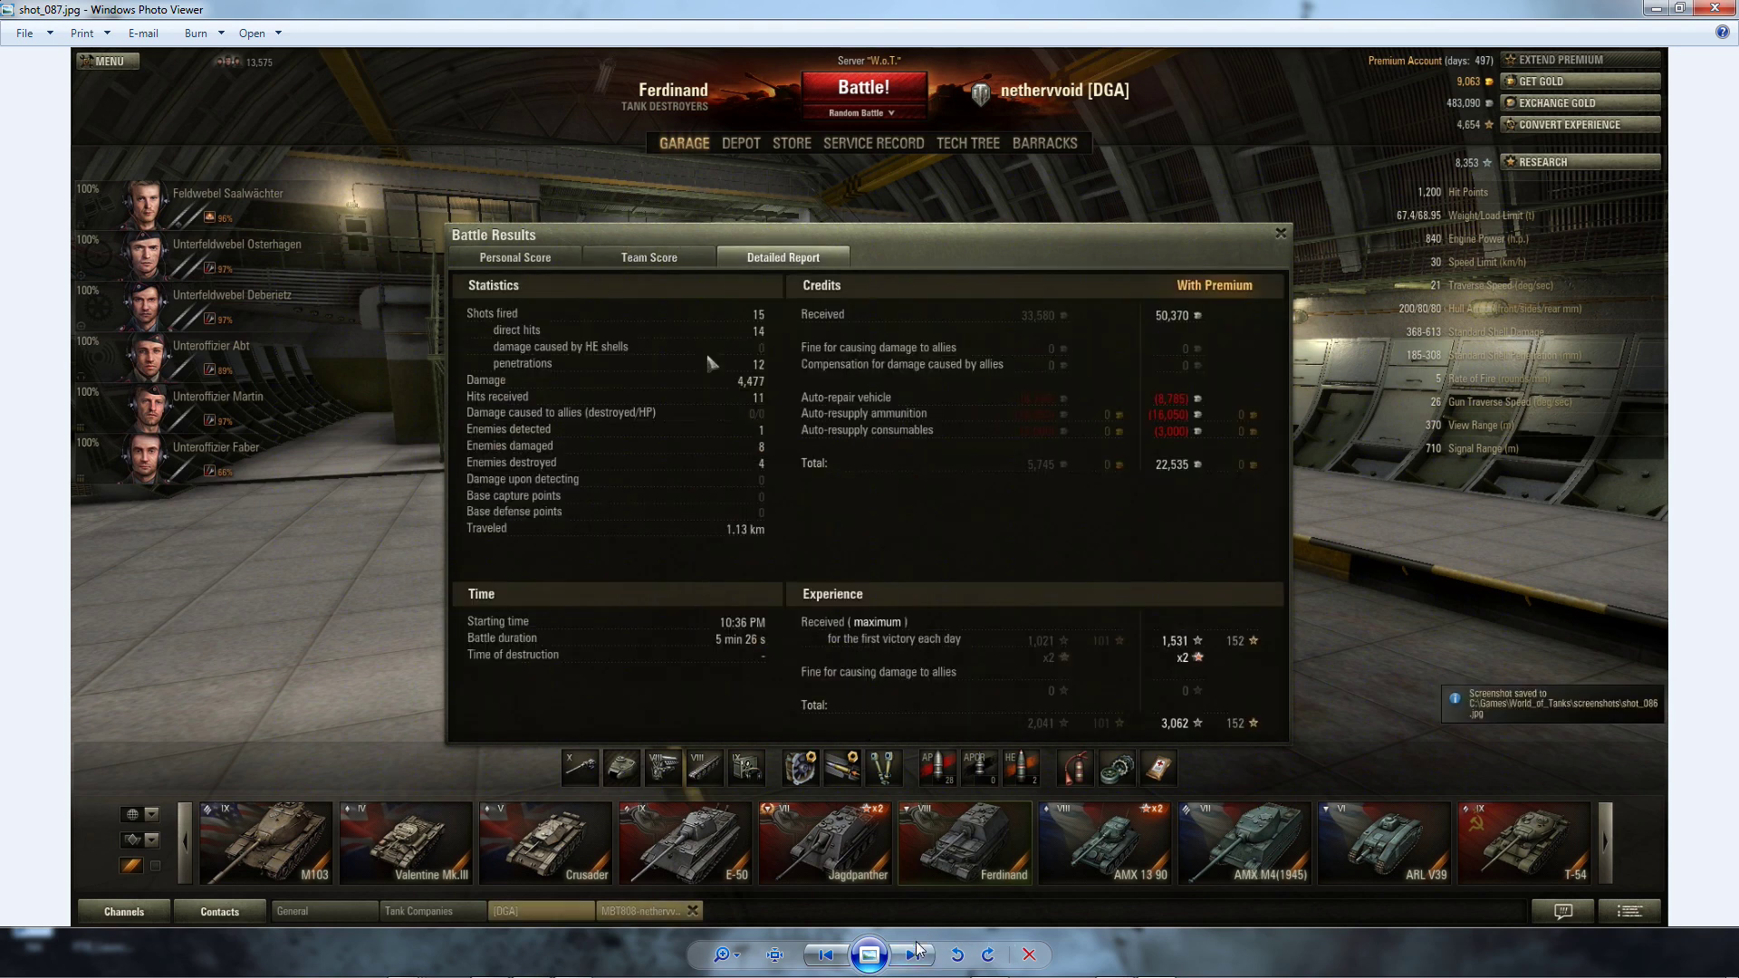
pyautogui.click(915, 955)
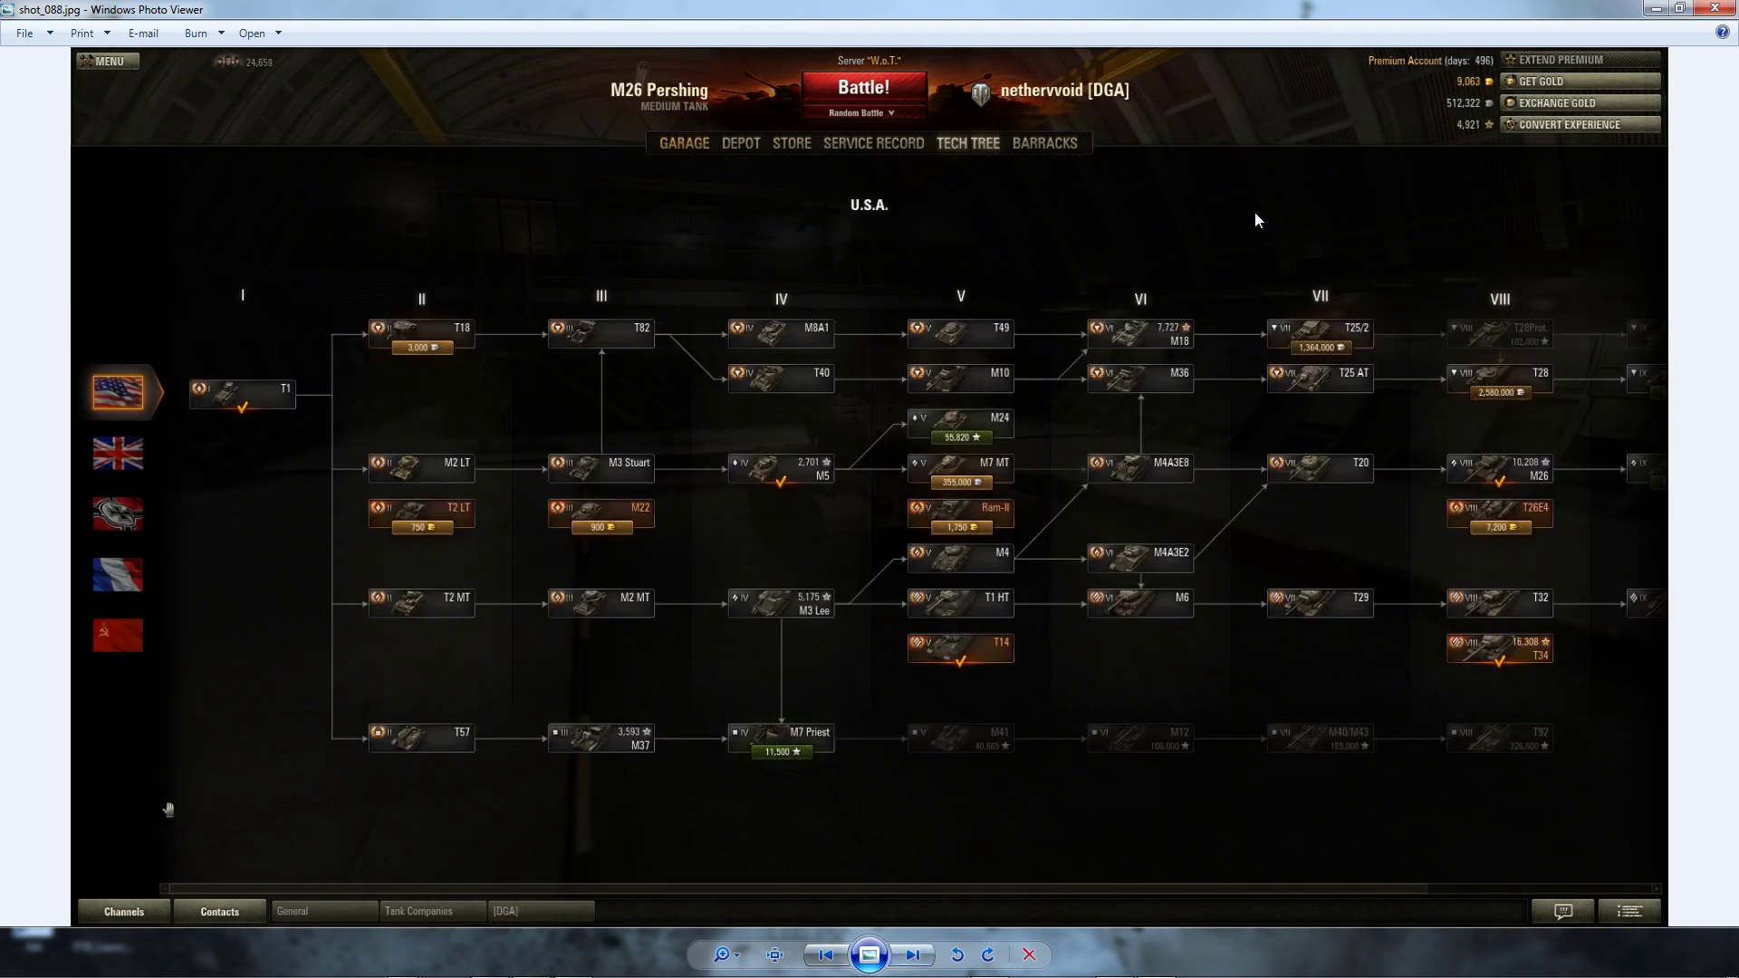
pyautogui.click(1704, 13)
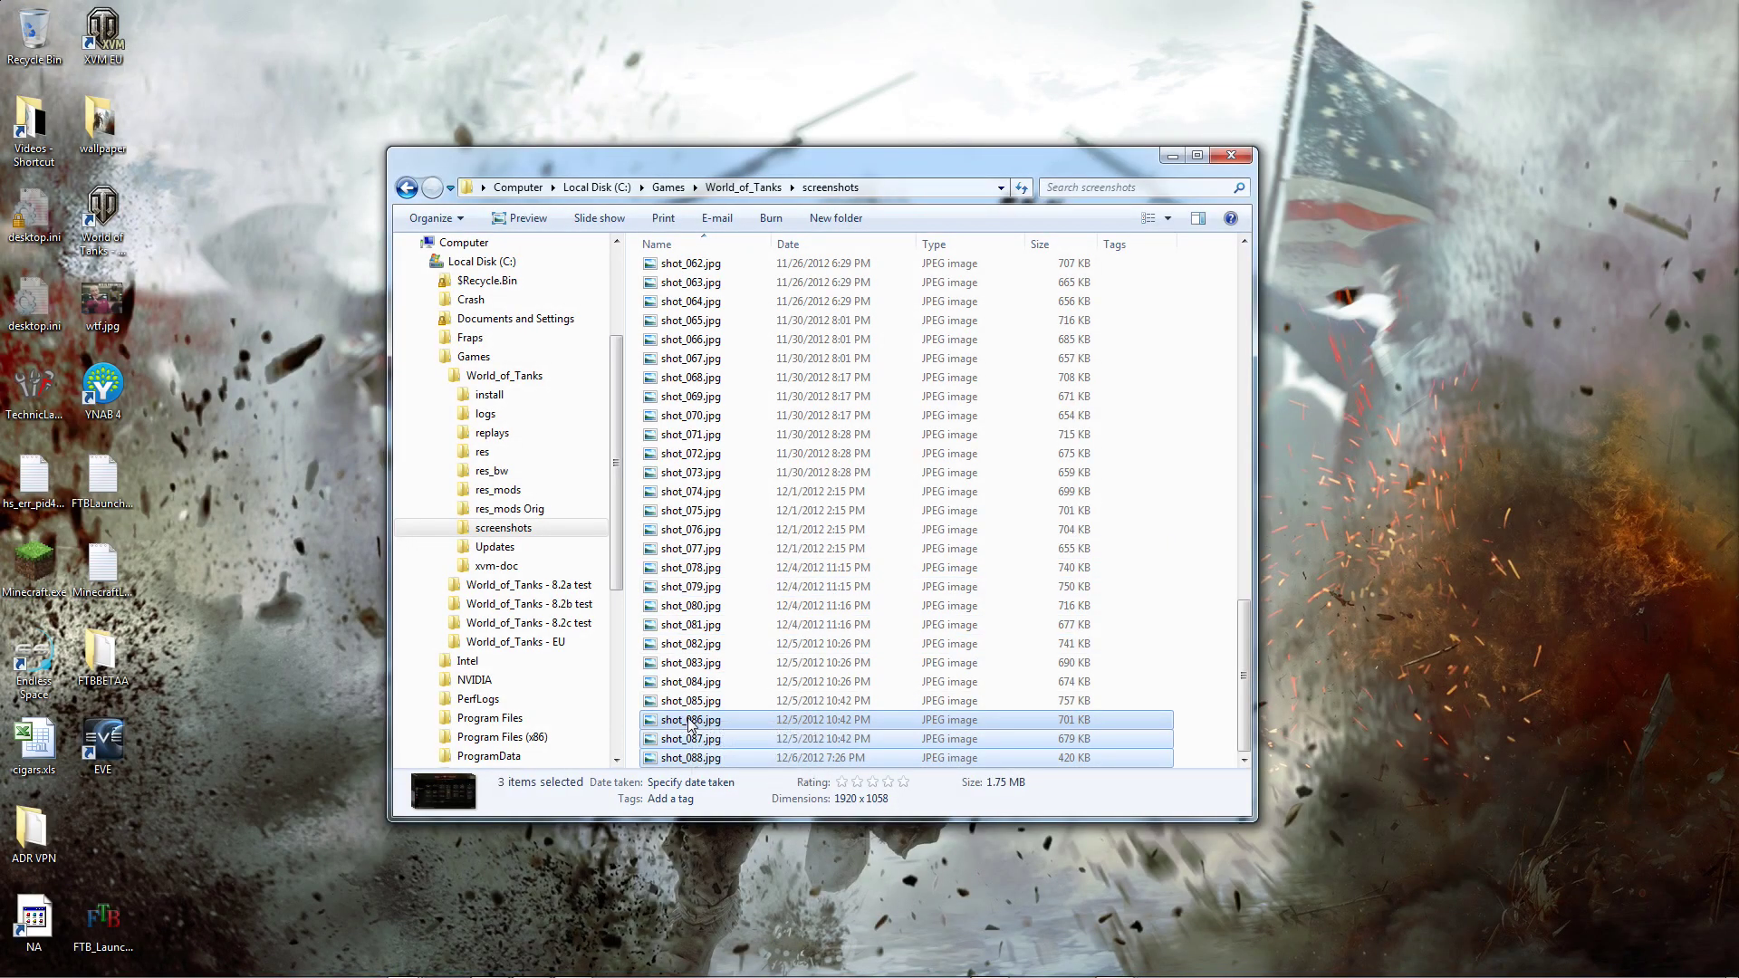
pyautogui.click(690, 701)
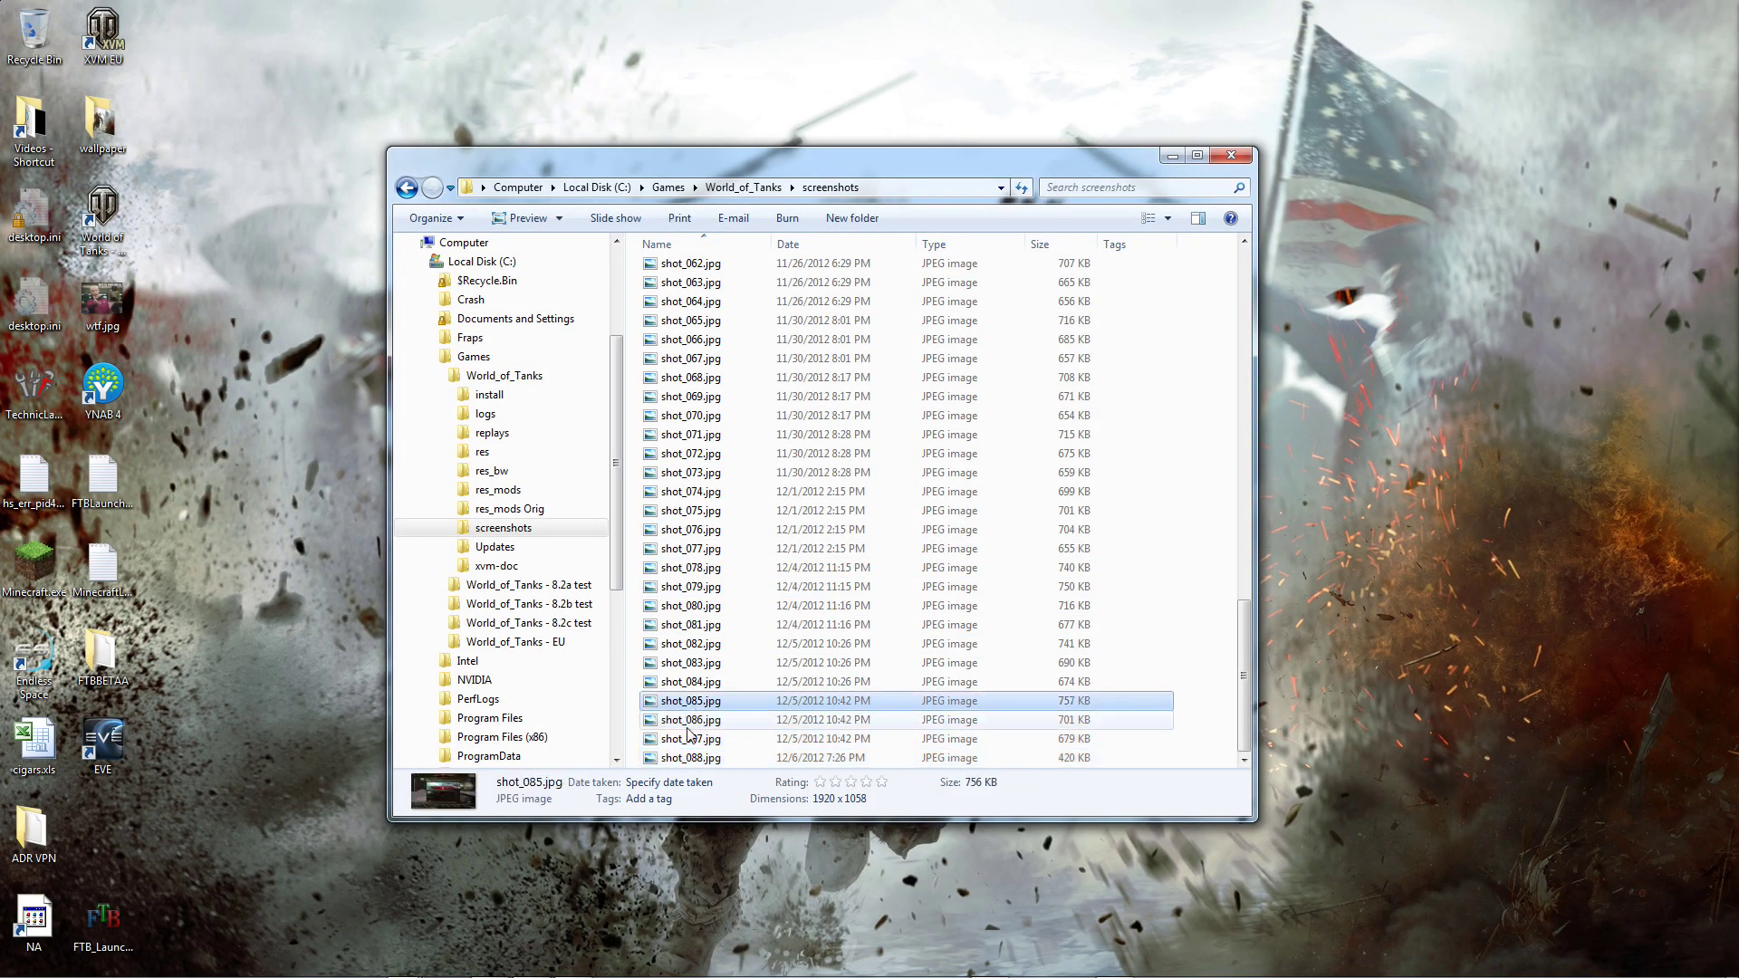
pyautogui.keyDown('shift'); pyautogui.click(691, 740); pyautogui.keyUp('shift')
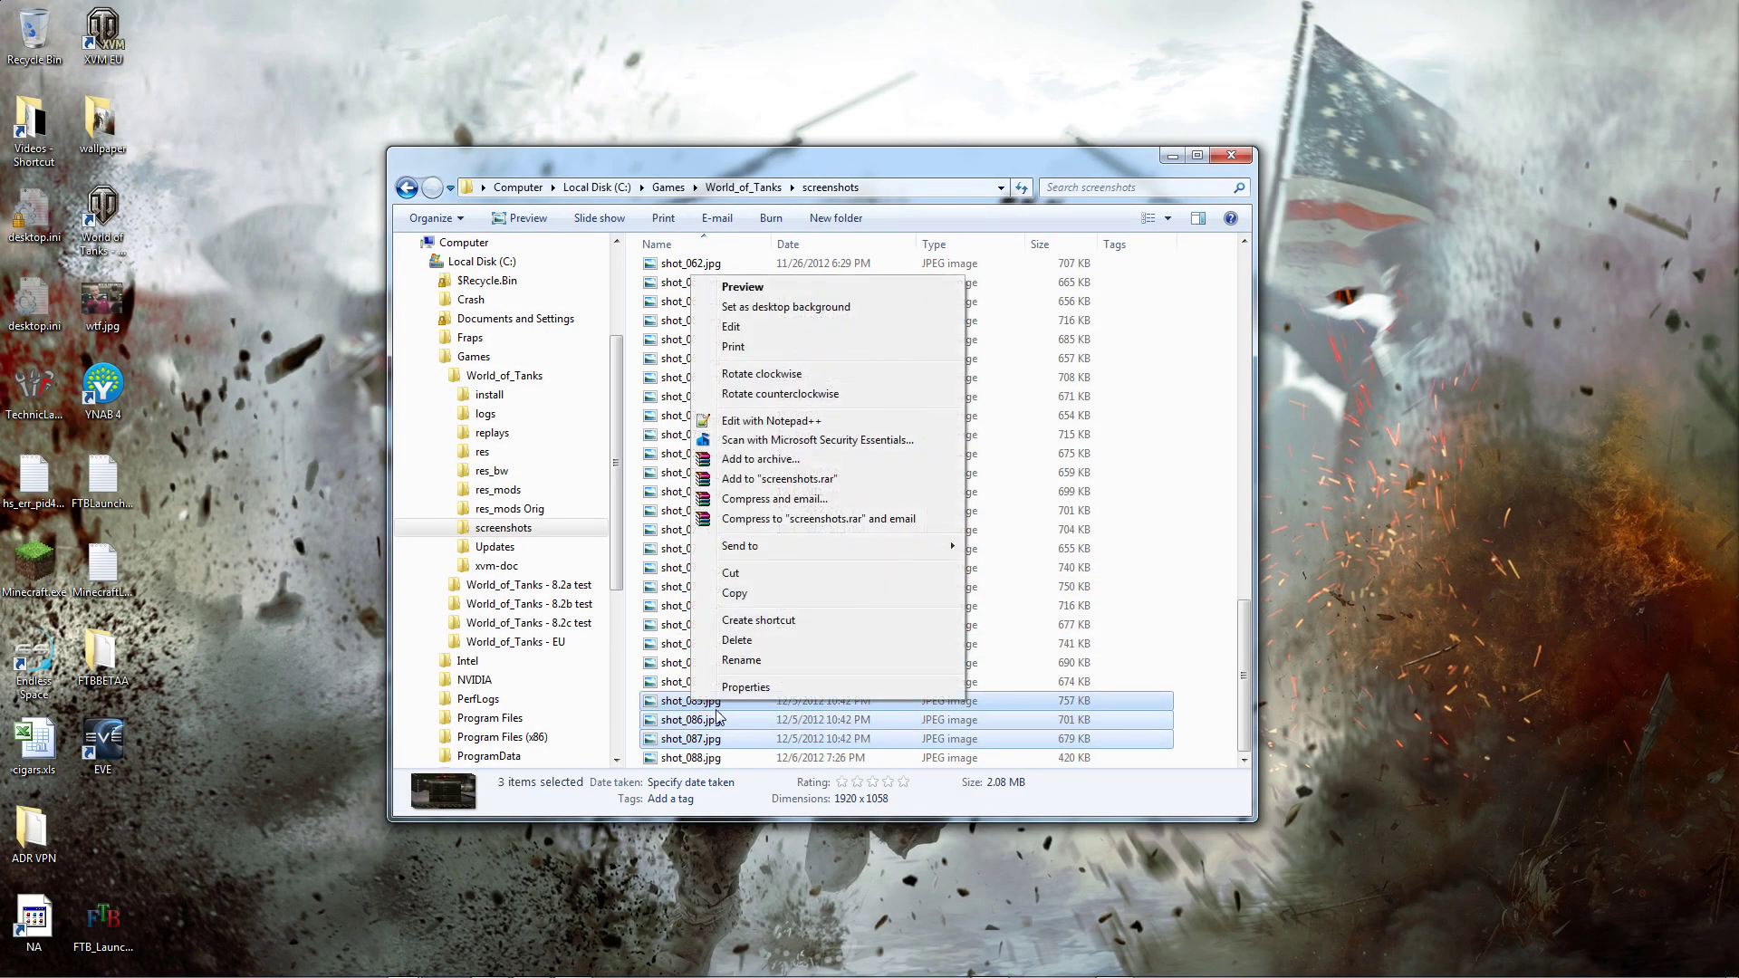
pyautogui.rightClick(693, 719)
pyautogui.click(804, 301)
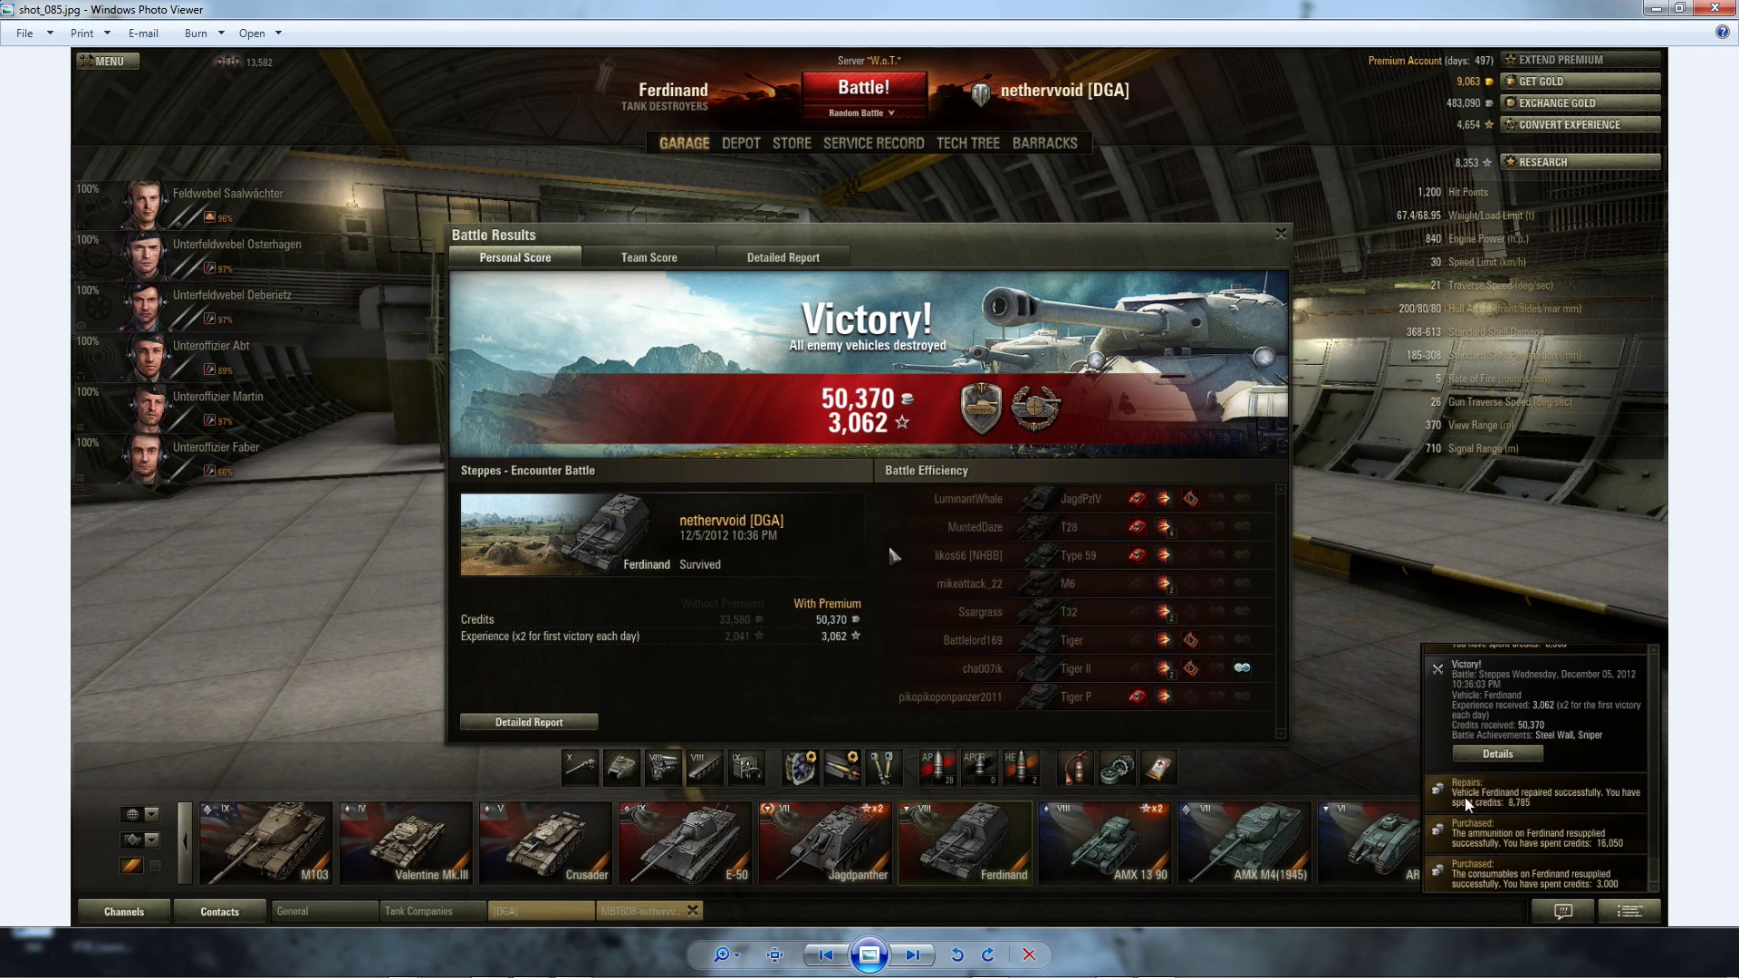
pyautogui.click(924, 956)
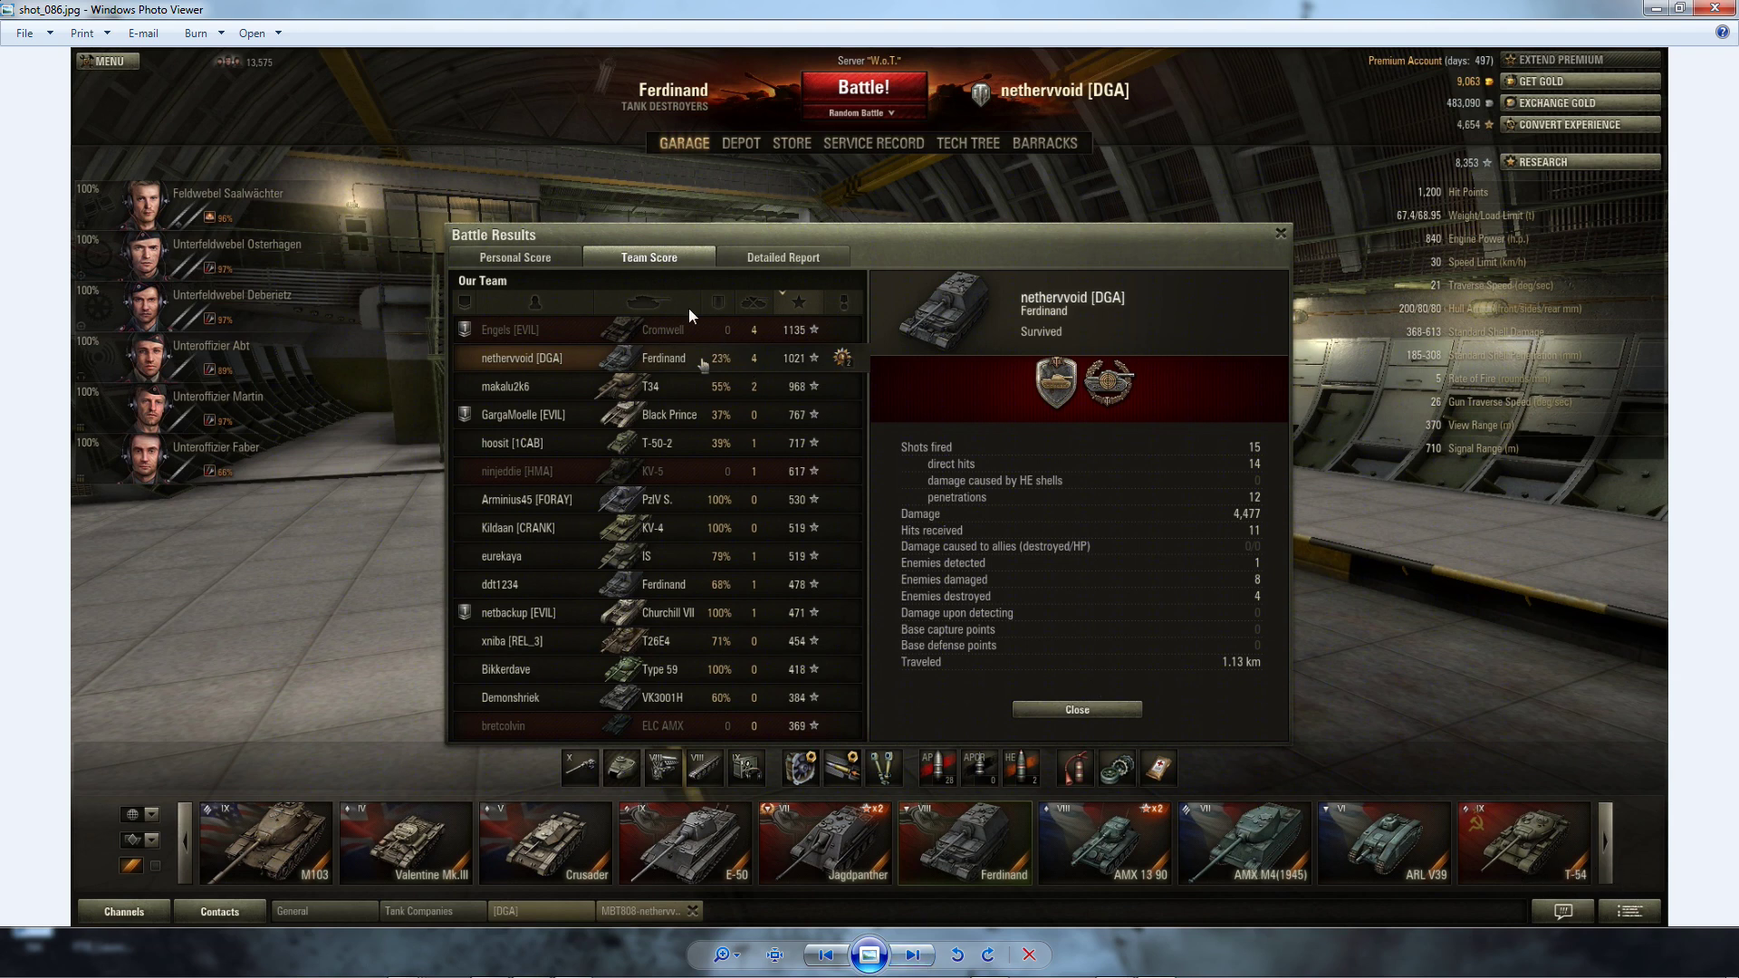
pyautogui.click(913, 958)
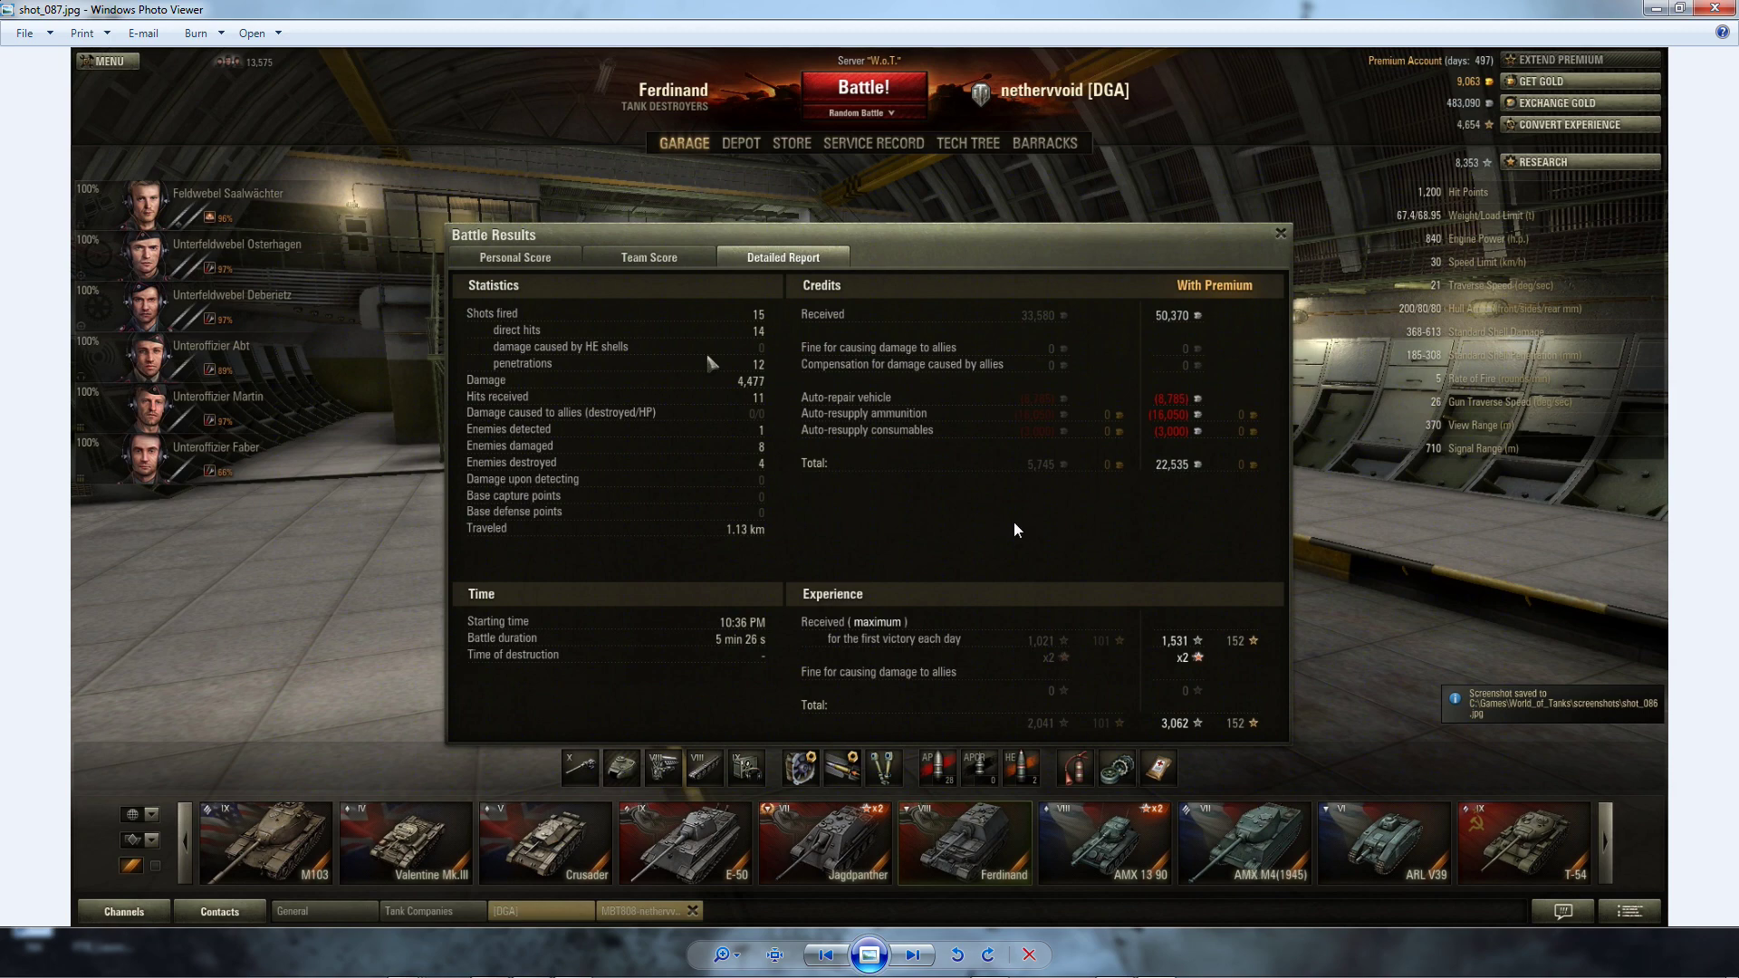
pyautogui.click(1709, 12)
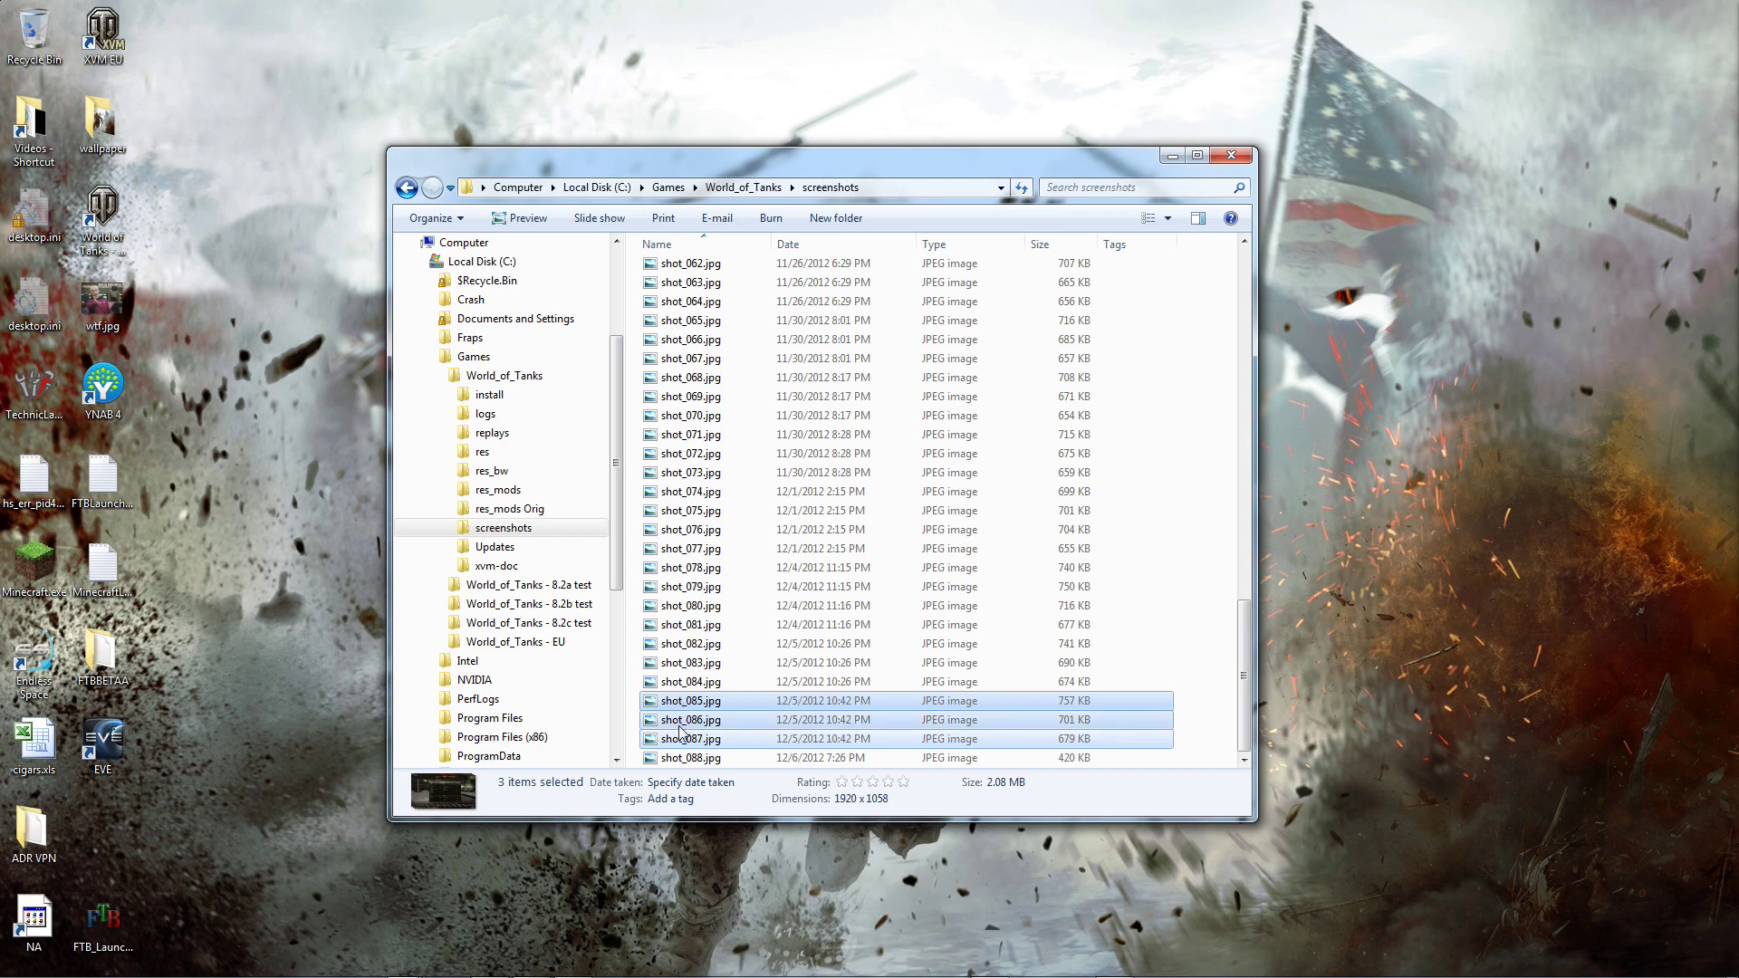
# Step: In Gmail, compose a new message addressed to the submissions e-mail account
pyautogui.hotkey('alt', 'Tab')
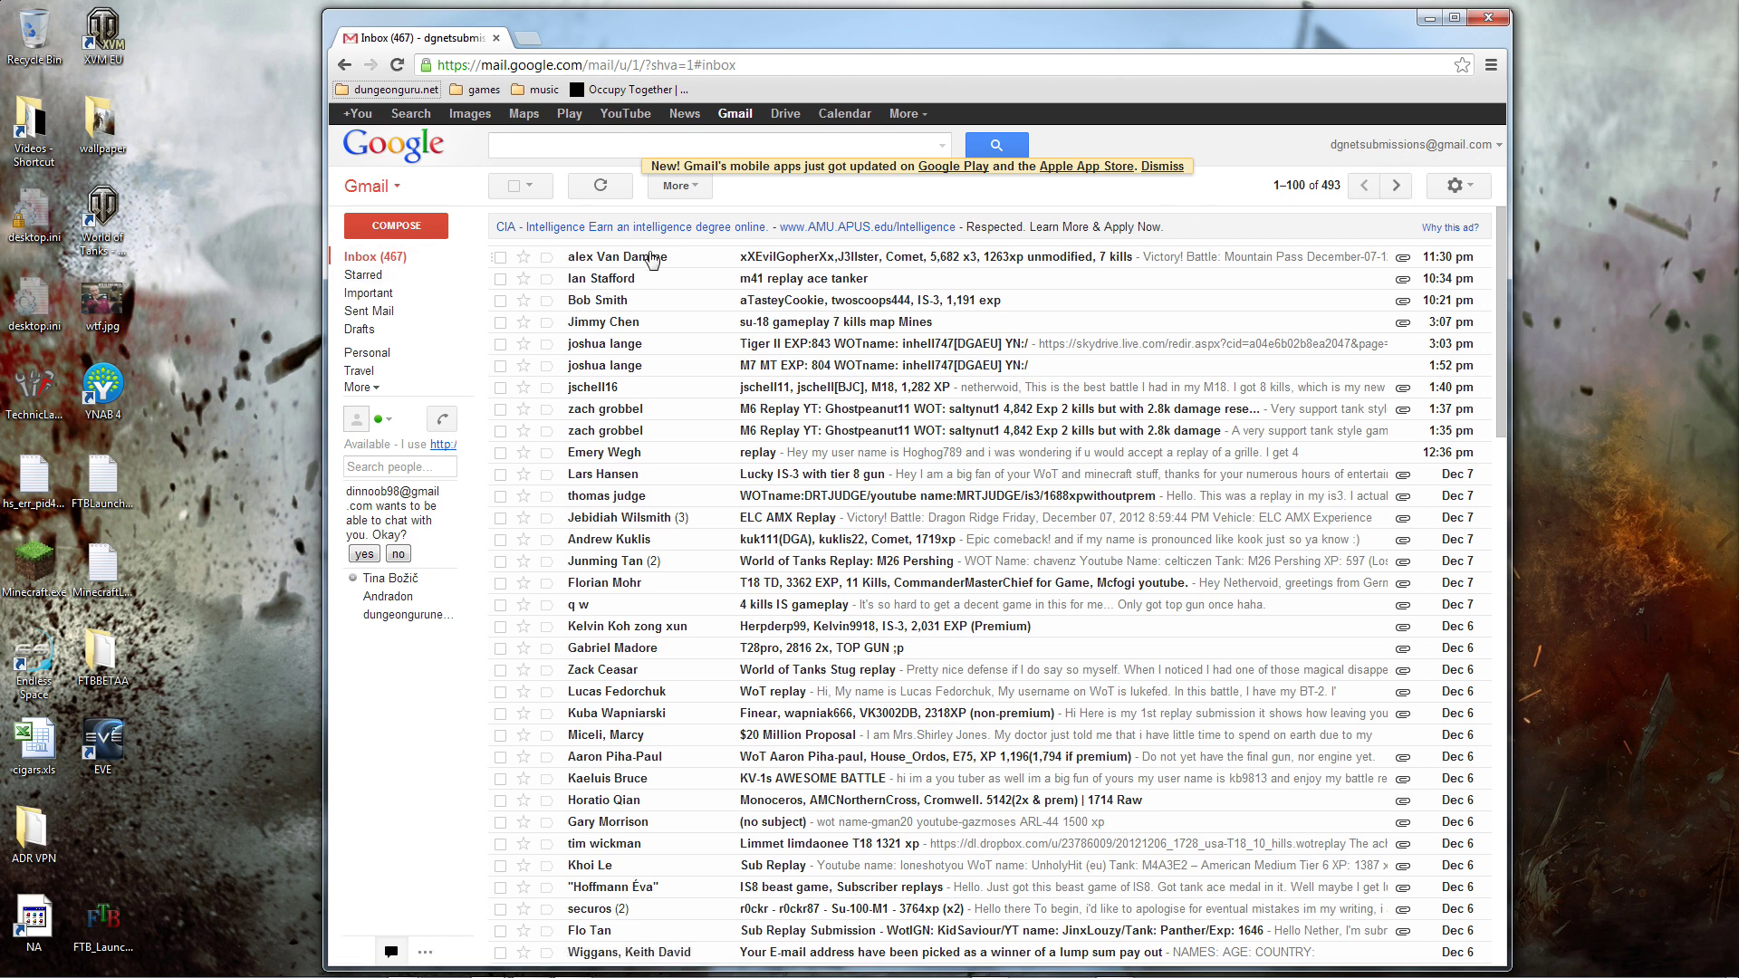
pyautogui.click(430, 237)
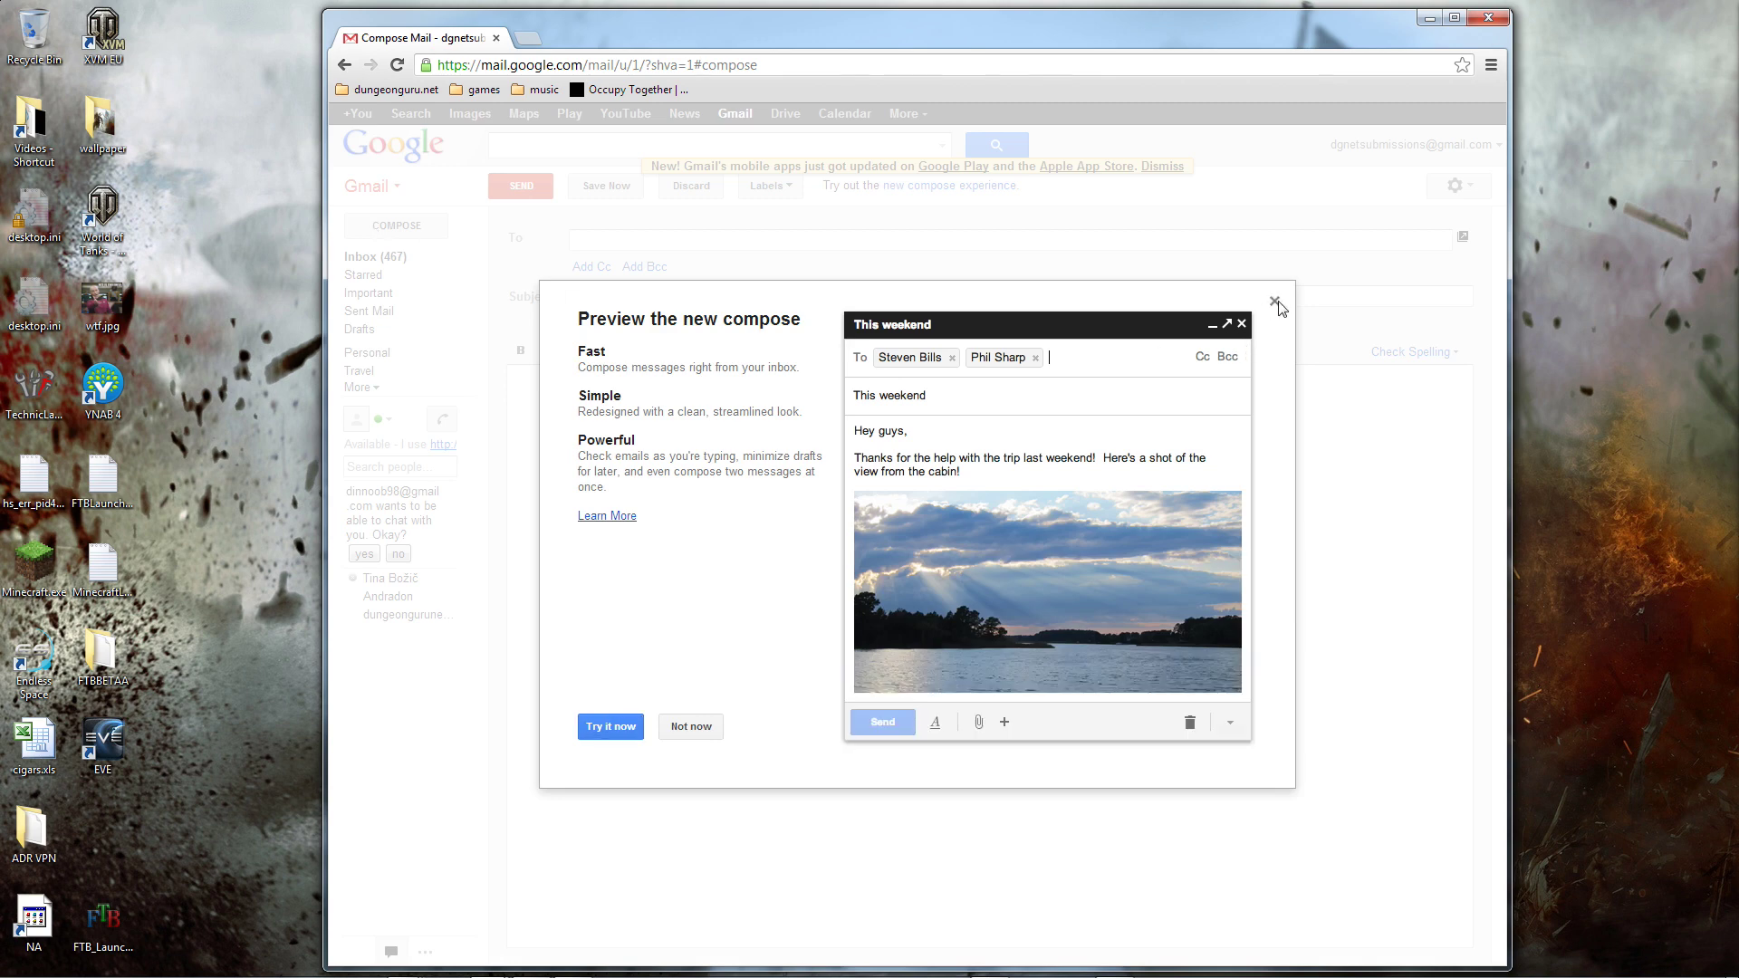
pyautogui.click(1274, 300)
pyautogui.click(1449, 238)
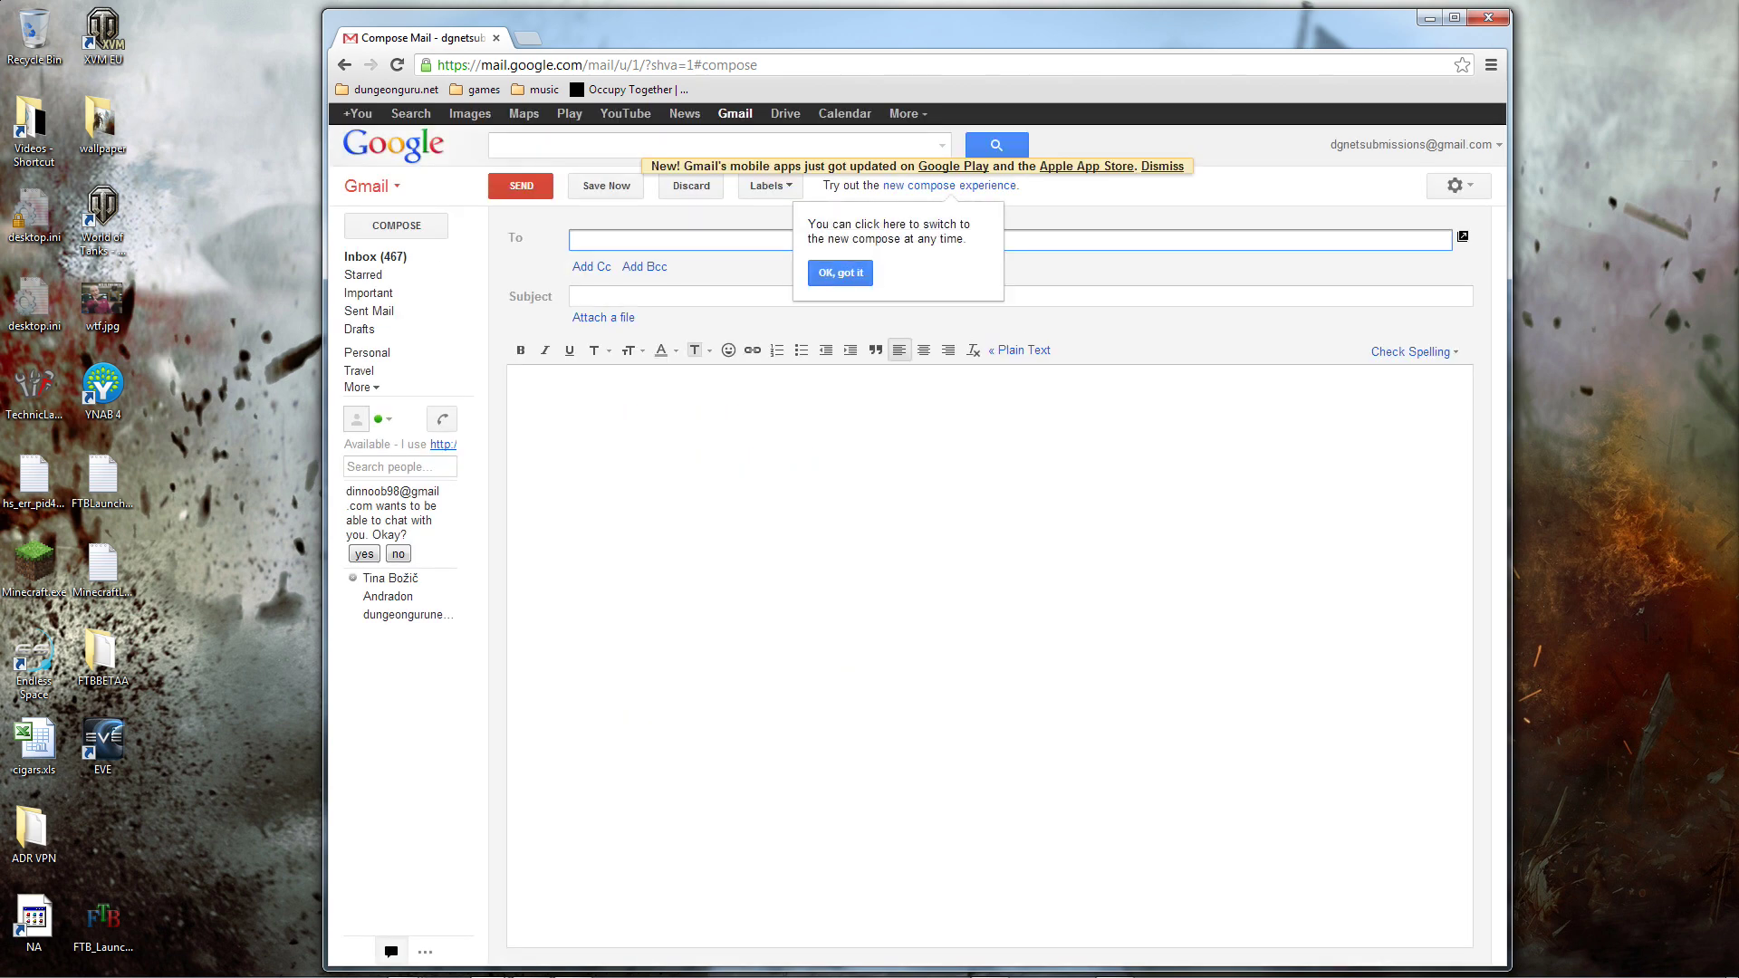
# Step: Fill the subject with the YouTube name, WoT name, T29 and 3000
pyautogui.press('Tab')
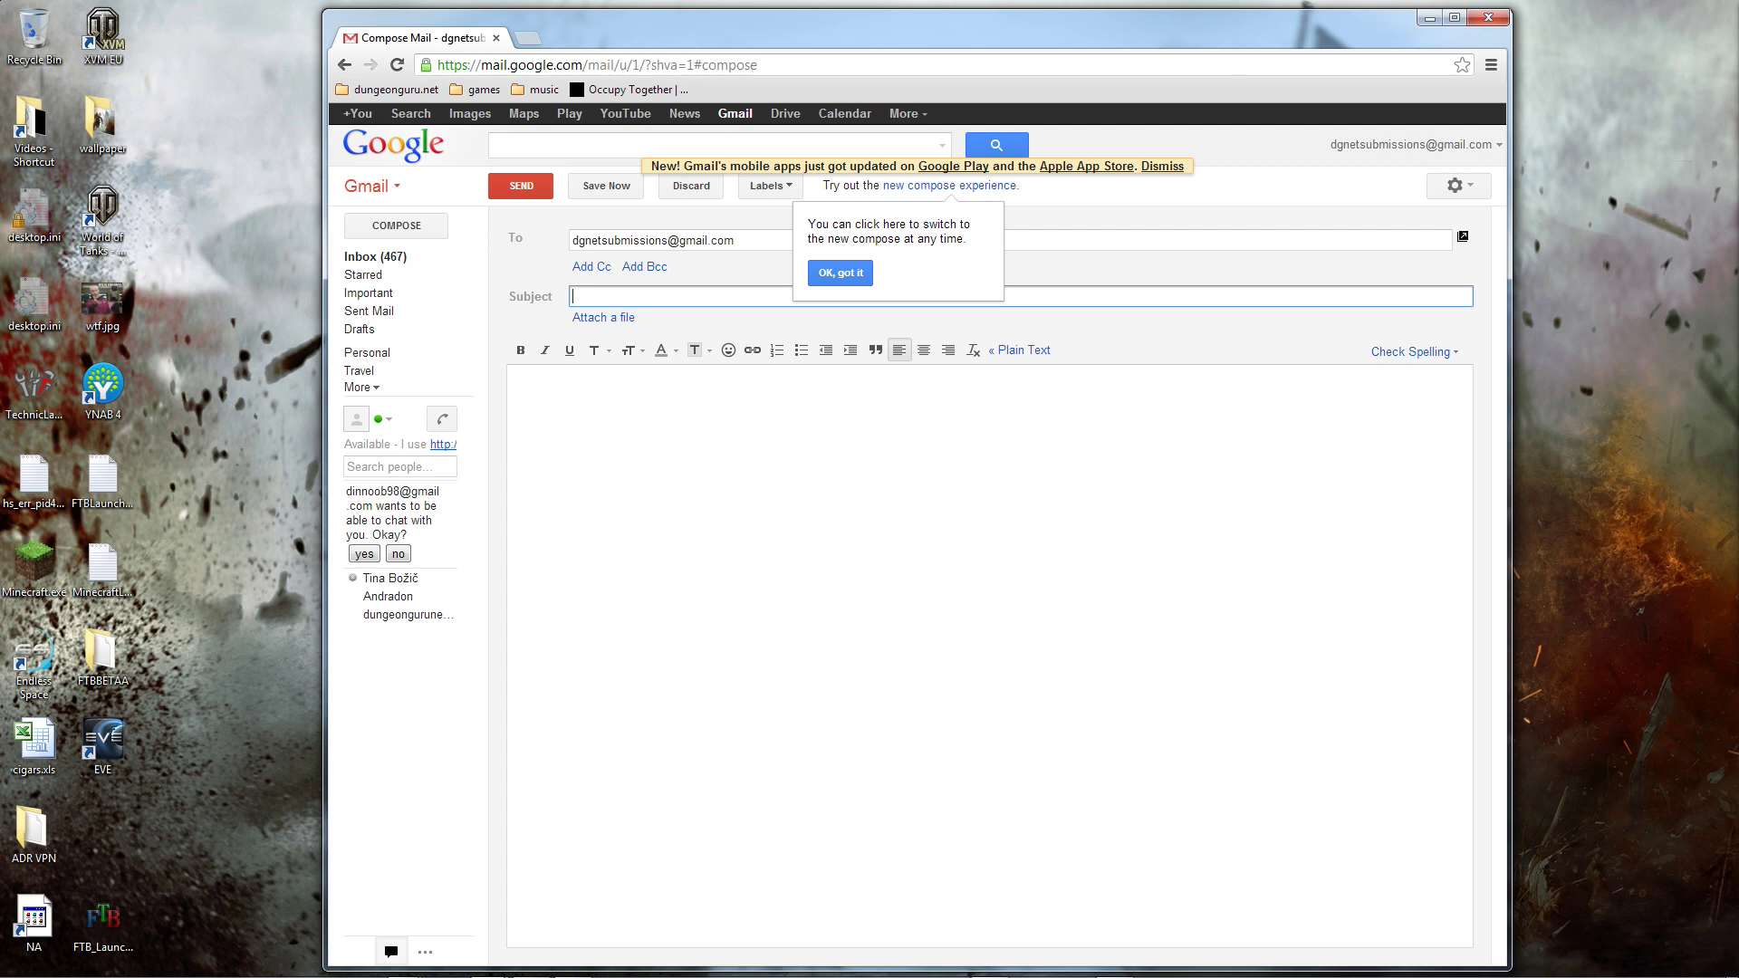
pyautogui.write('d')
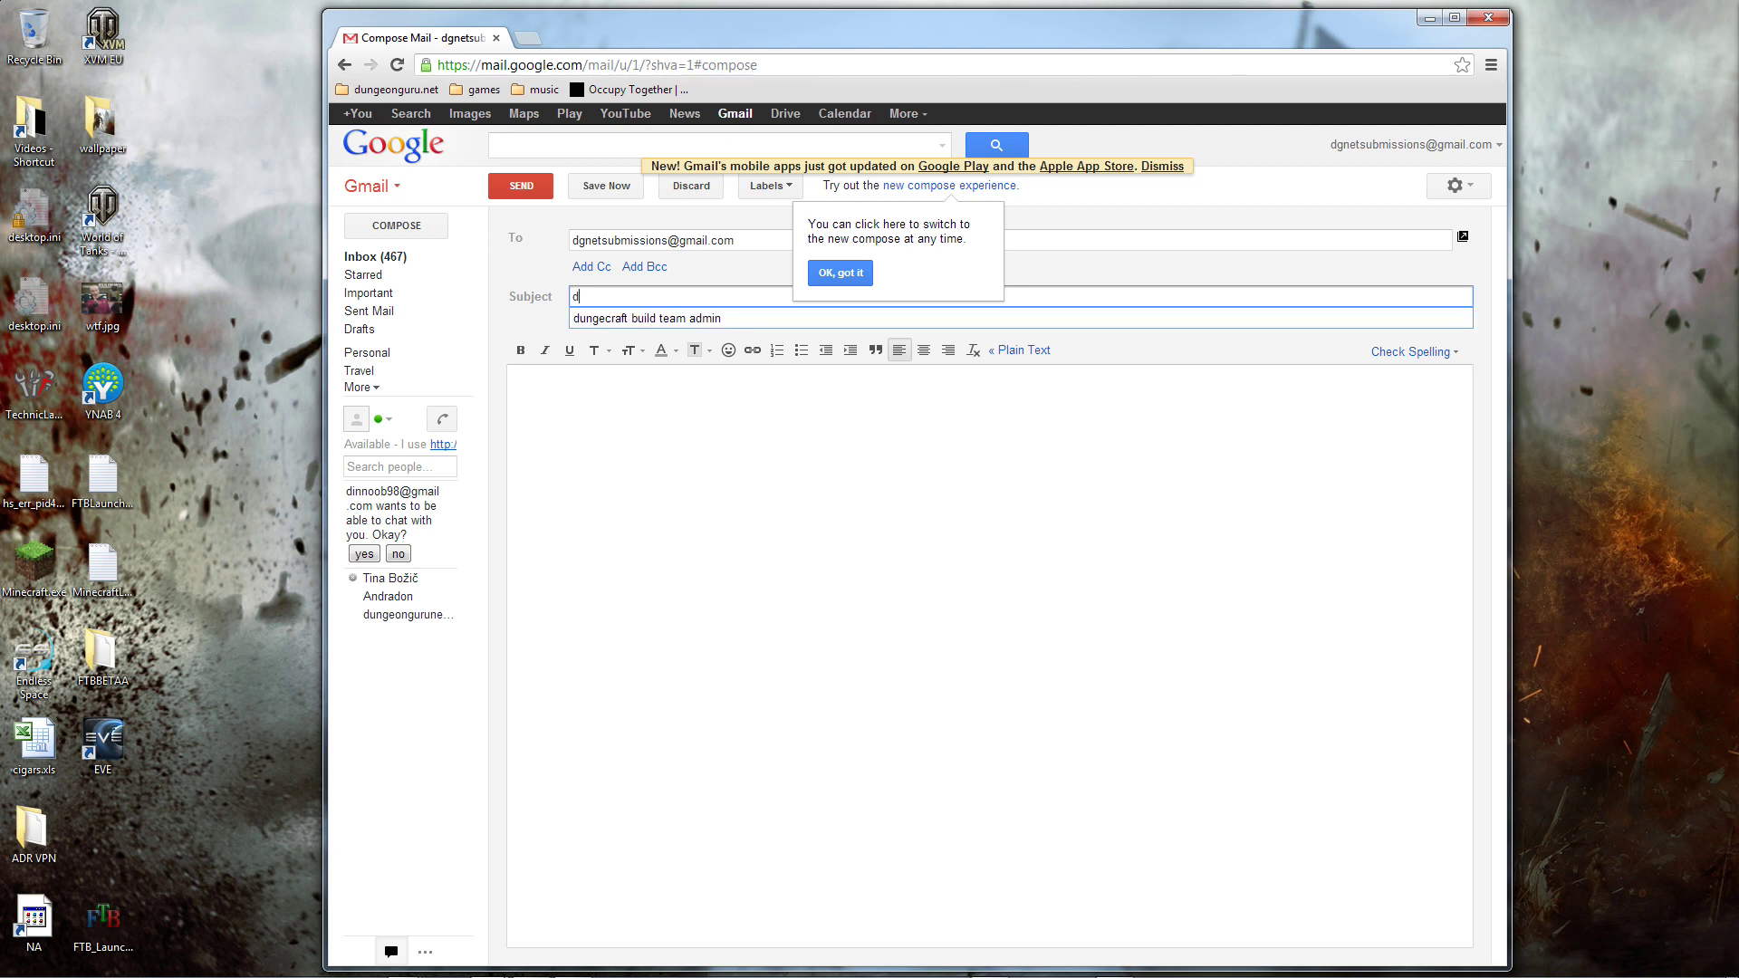
pyautogui.write('ungeongurunet.')
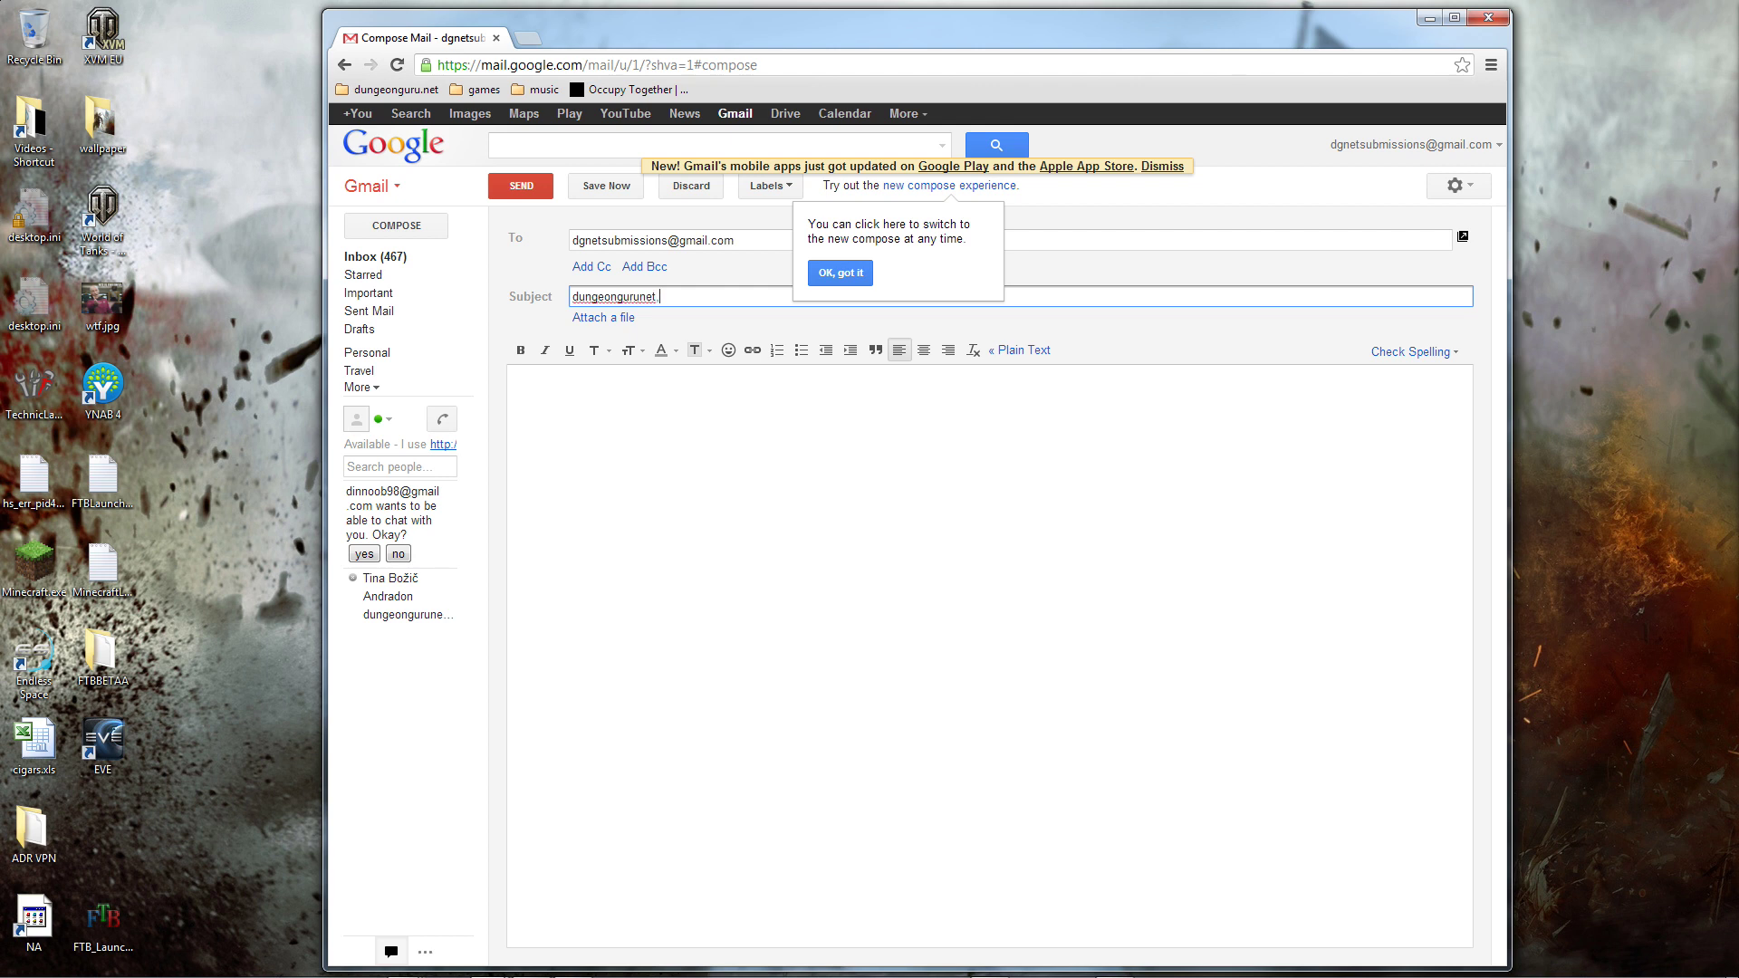
pyautogui.write('netherwoid.')
pyautogui.write('T29.3000')
pyautogui.click(852, 274)
pyautogui.doubleClick(754, 296)
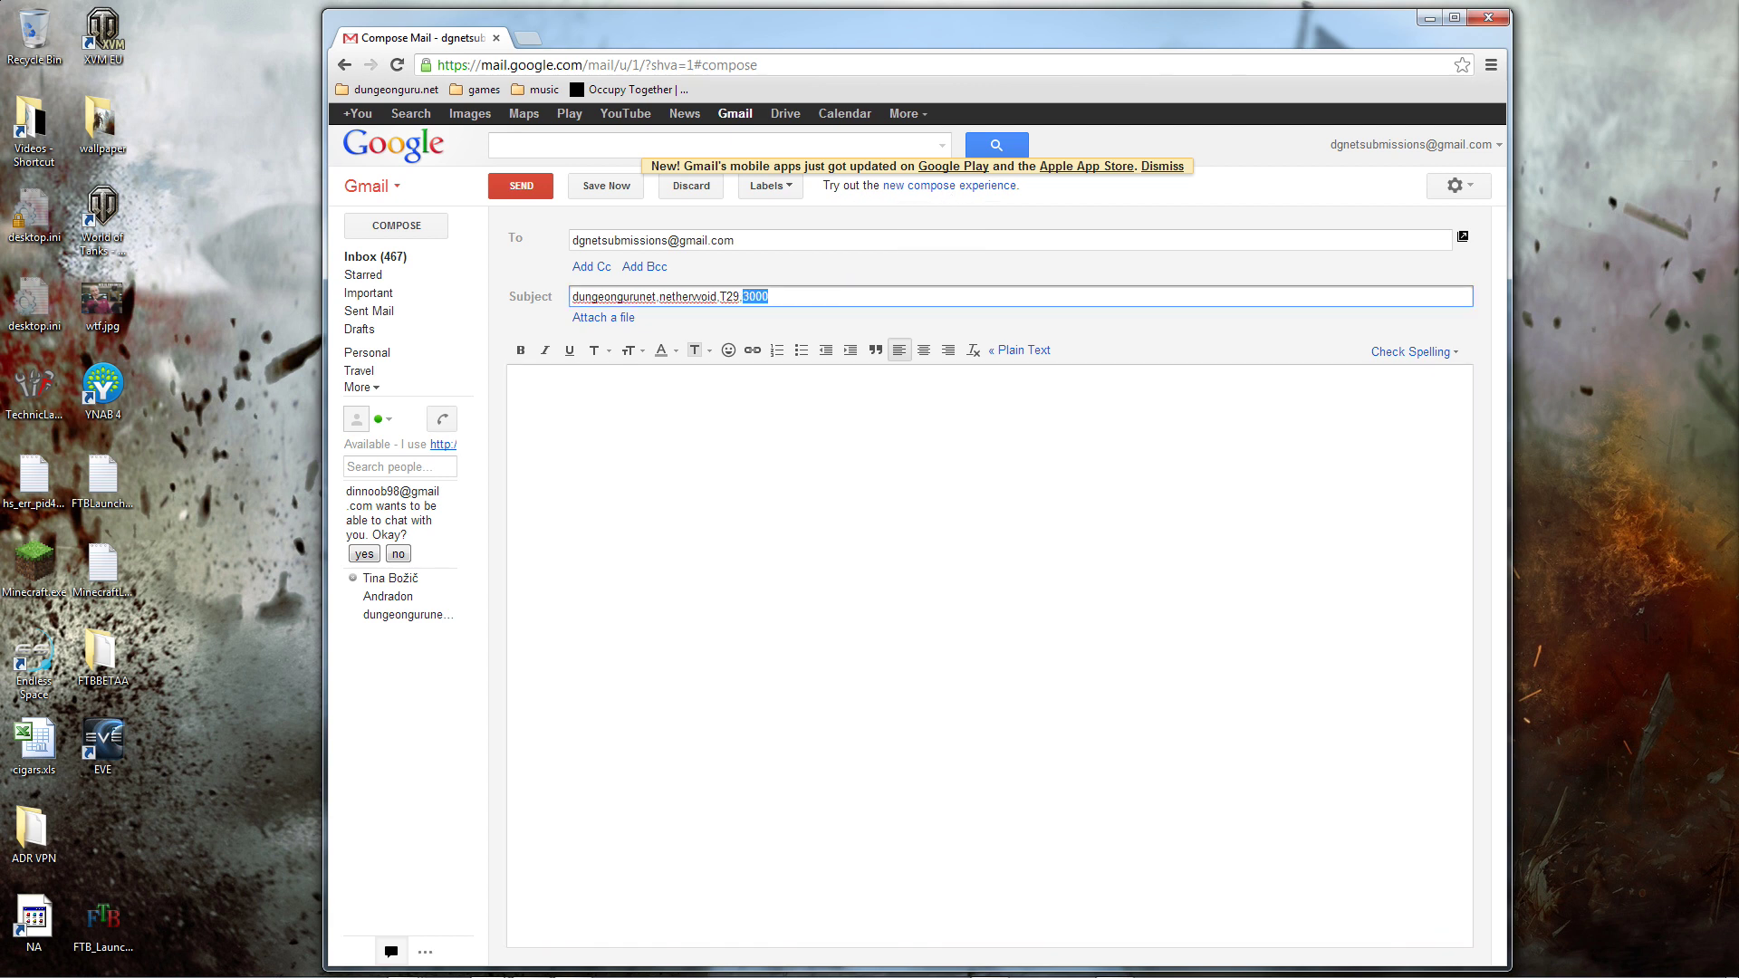
pyautogui.click(769, 297)
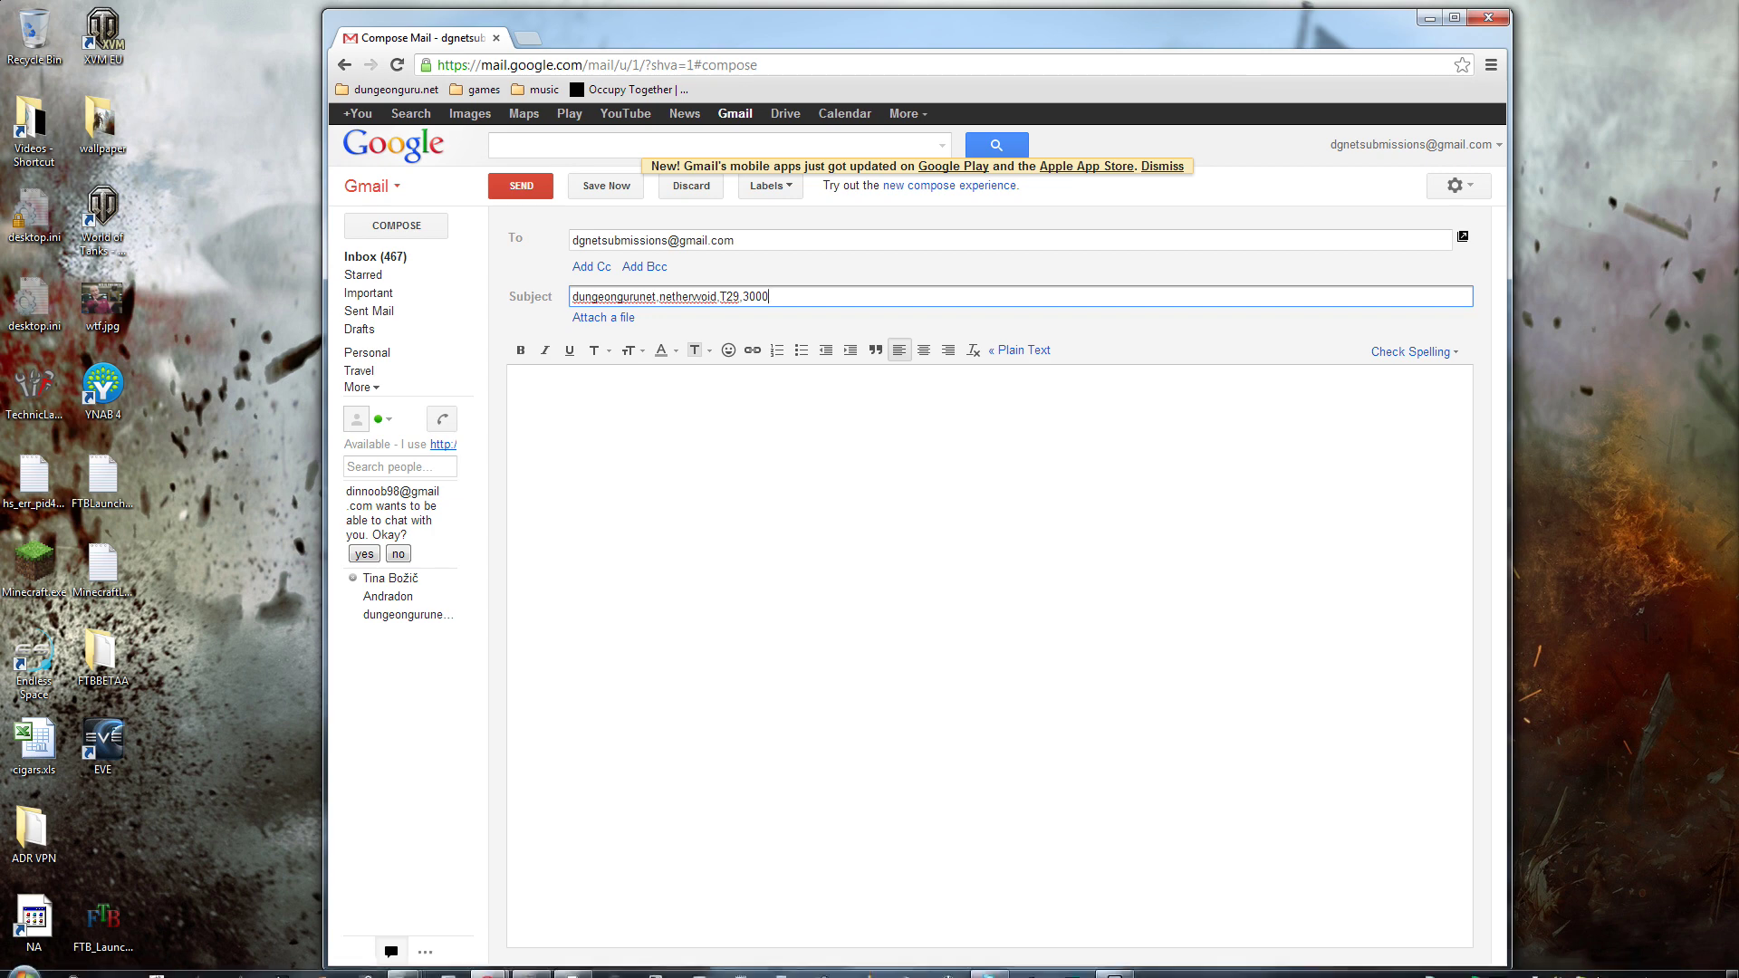
pyautogui.click(611, 321)
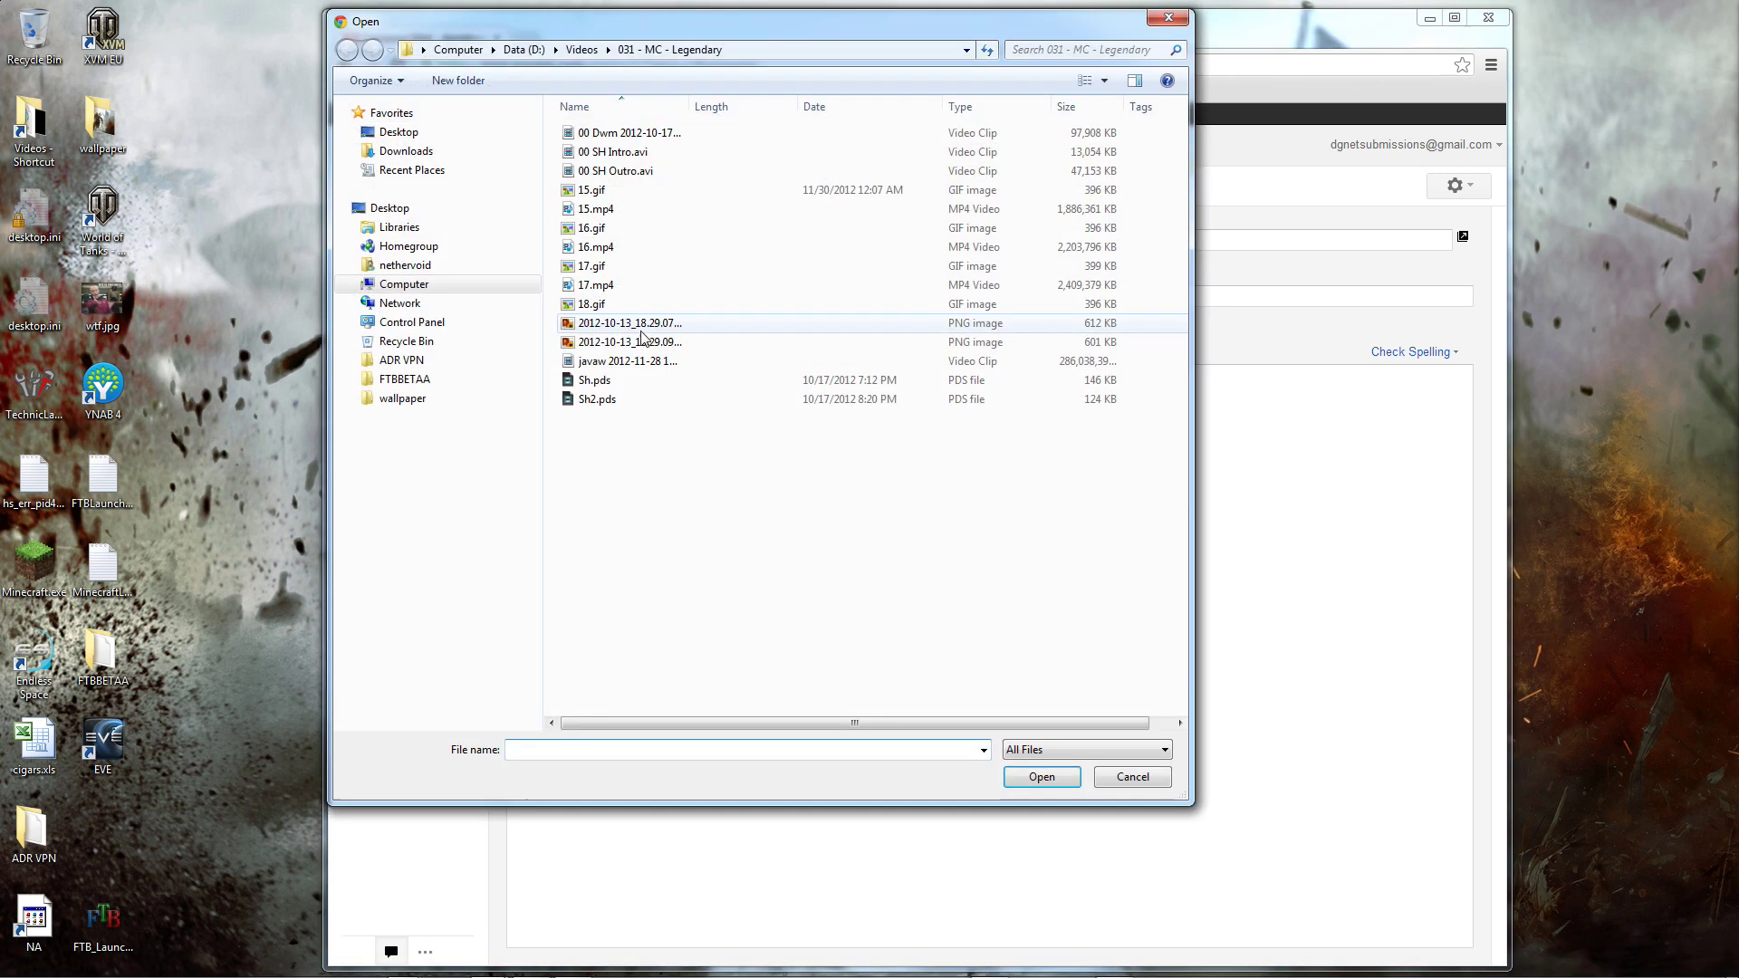
# Step: Try attaching 15.gif and 15.mp4, then dismiss the 25MB size limit error
pyautogui.click(594, 190)
pyautogui.keyDown('shift'); pyautogui.click(611, 211); pyautogui.keyUp('shift')
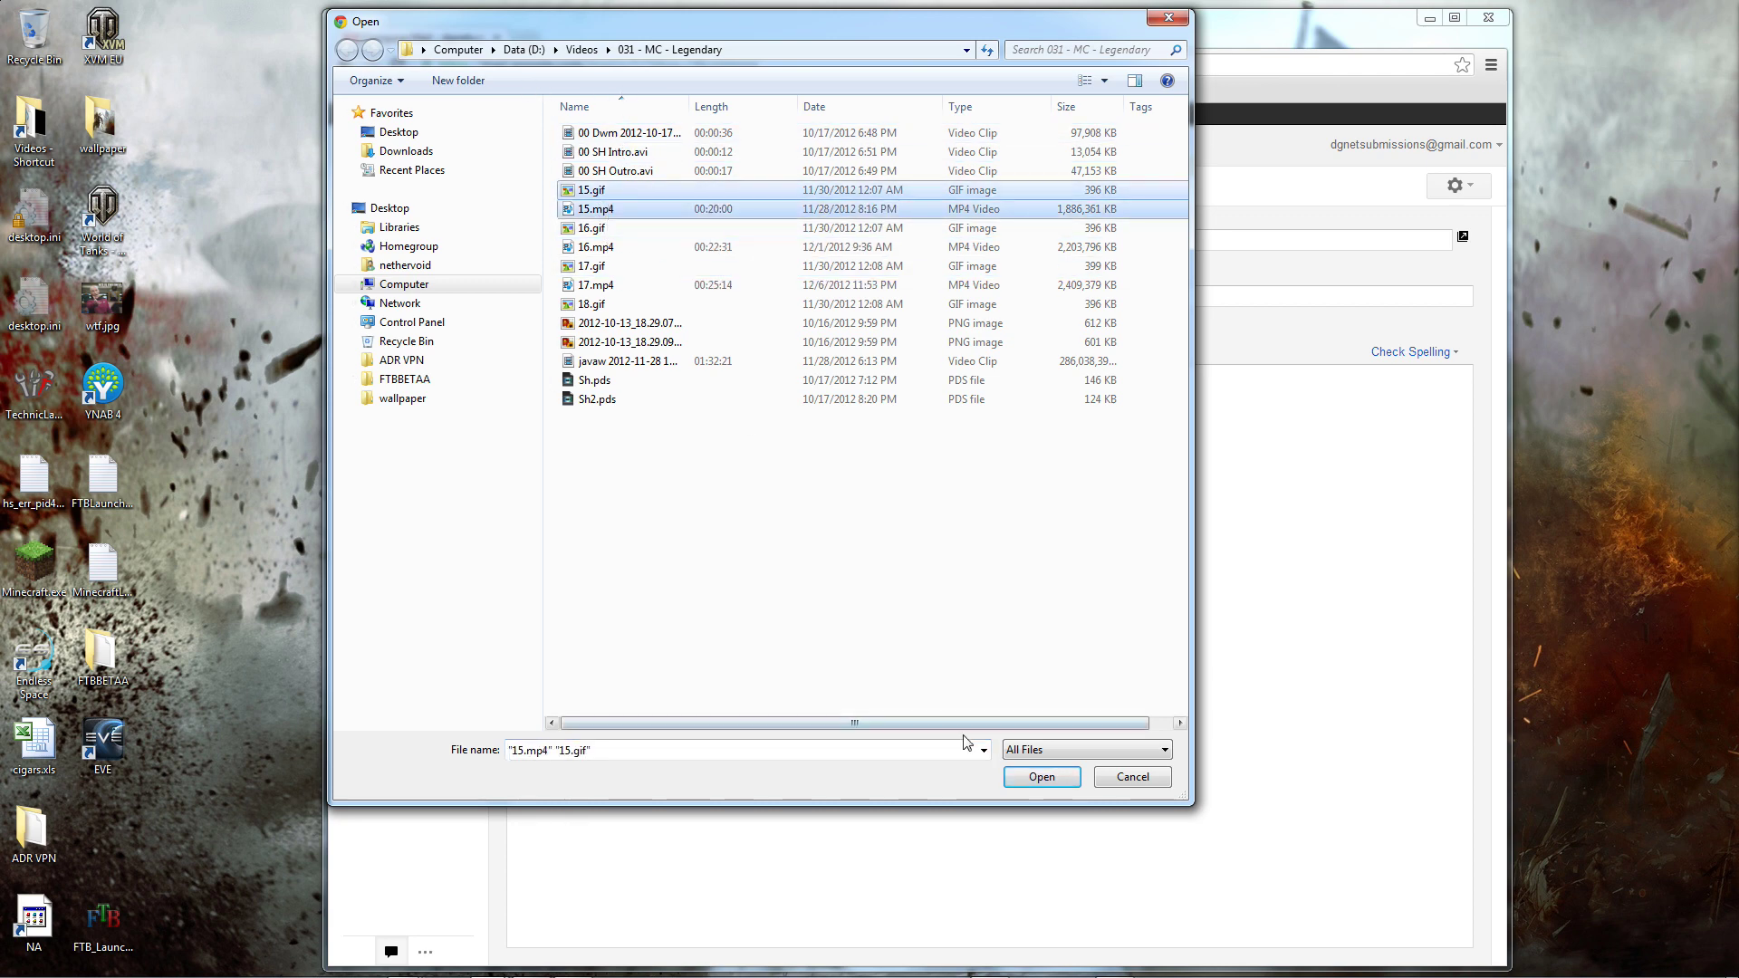
pyautogui.click(1033, 777)
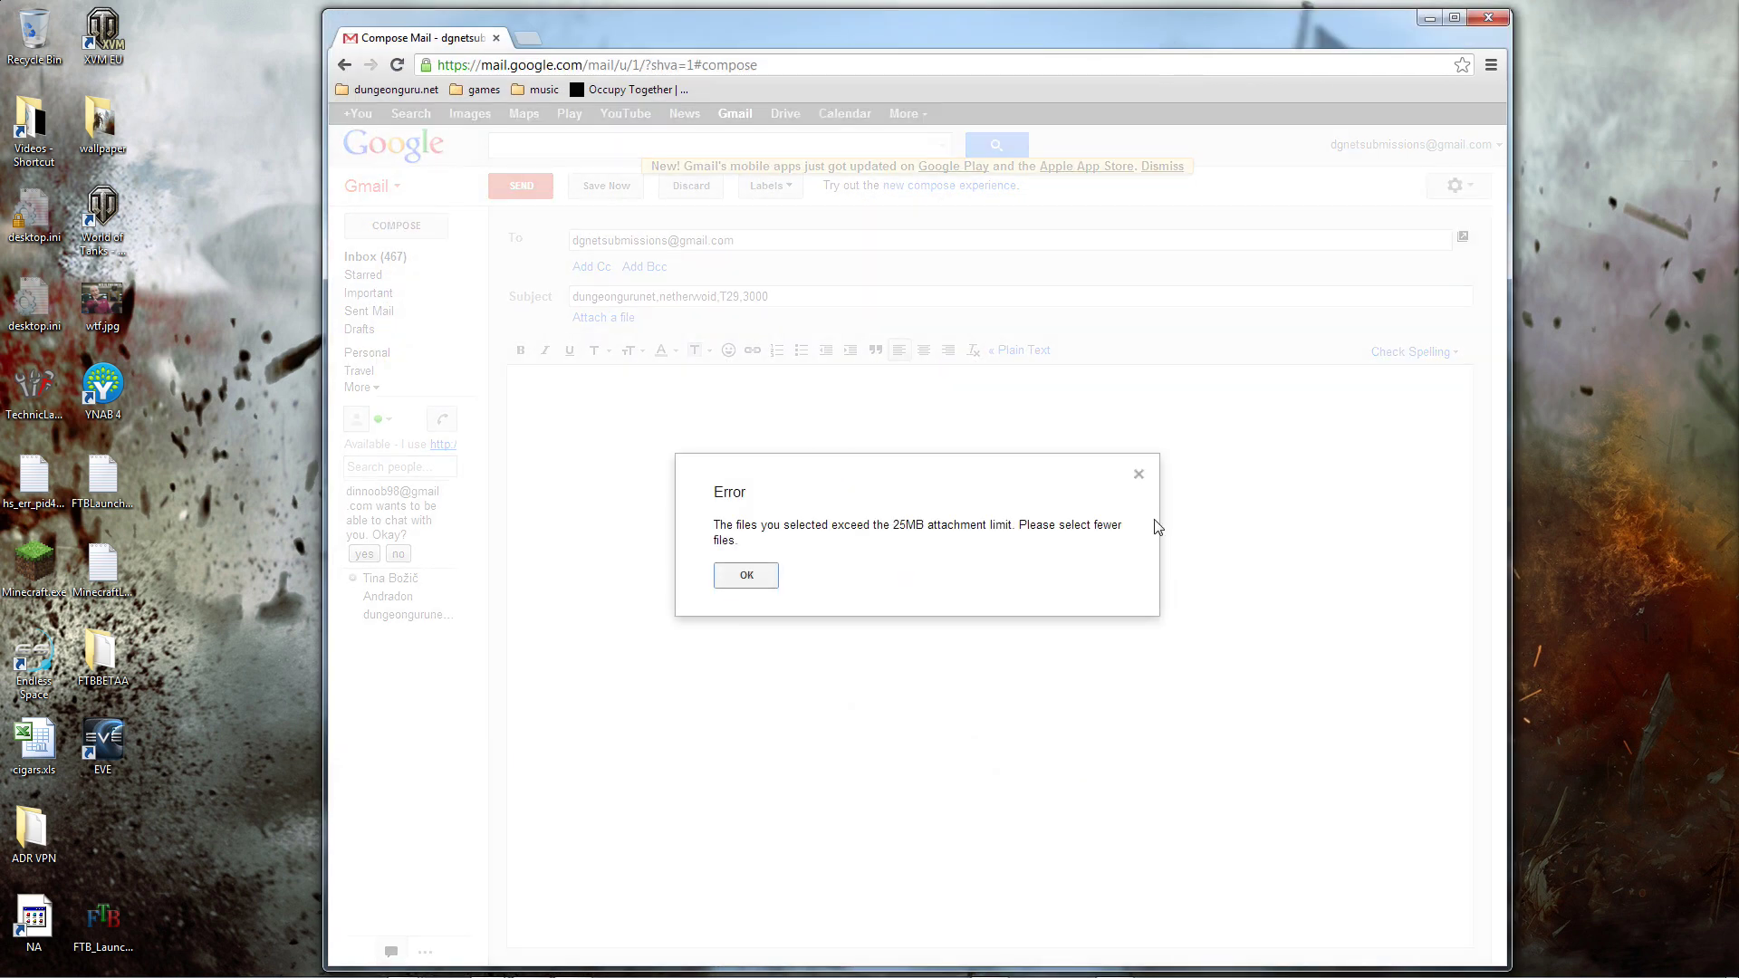
pyautogui.click(1140, 474)
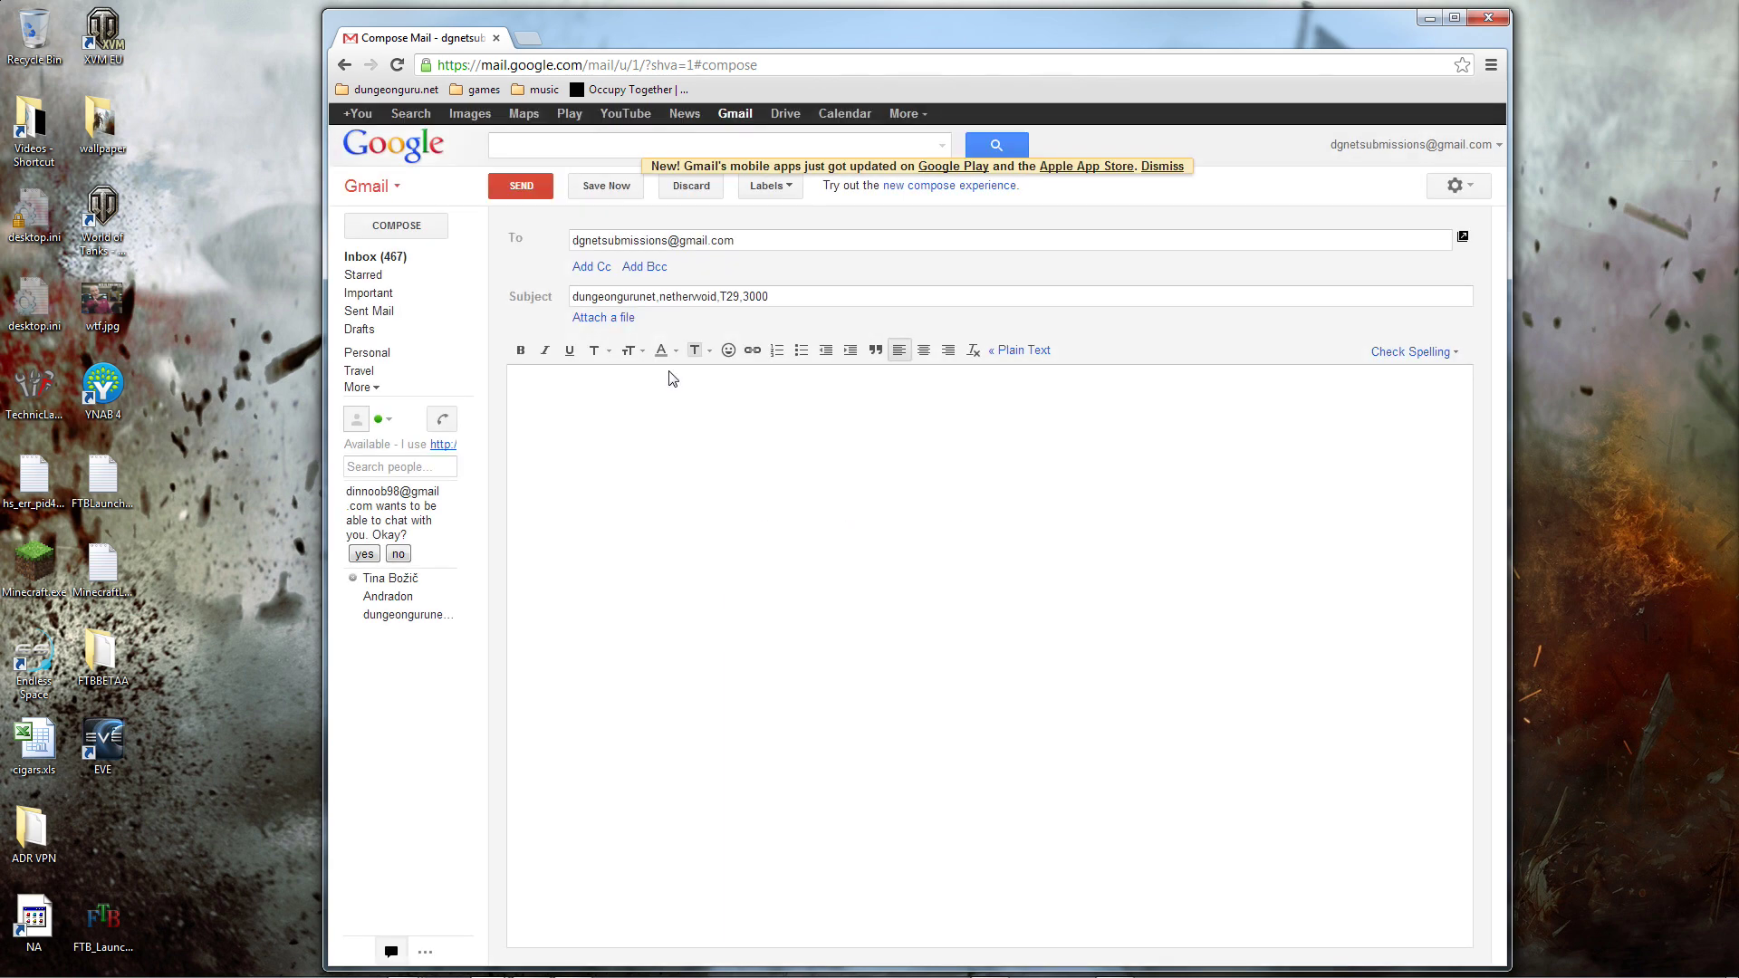
# Step: In the file picker, browse to C:\Games\World_of_Tanks\replays\good
pyautogui.click(600, 318)
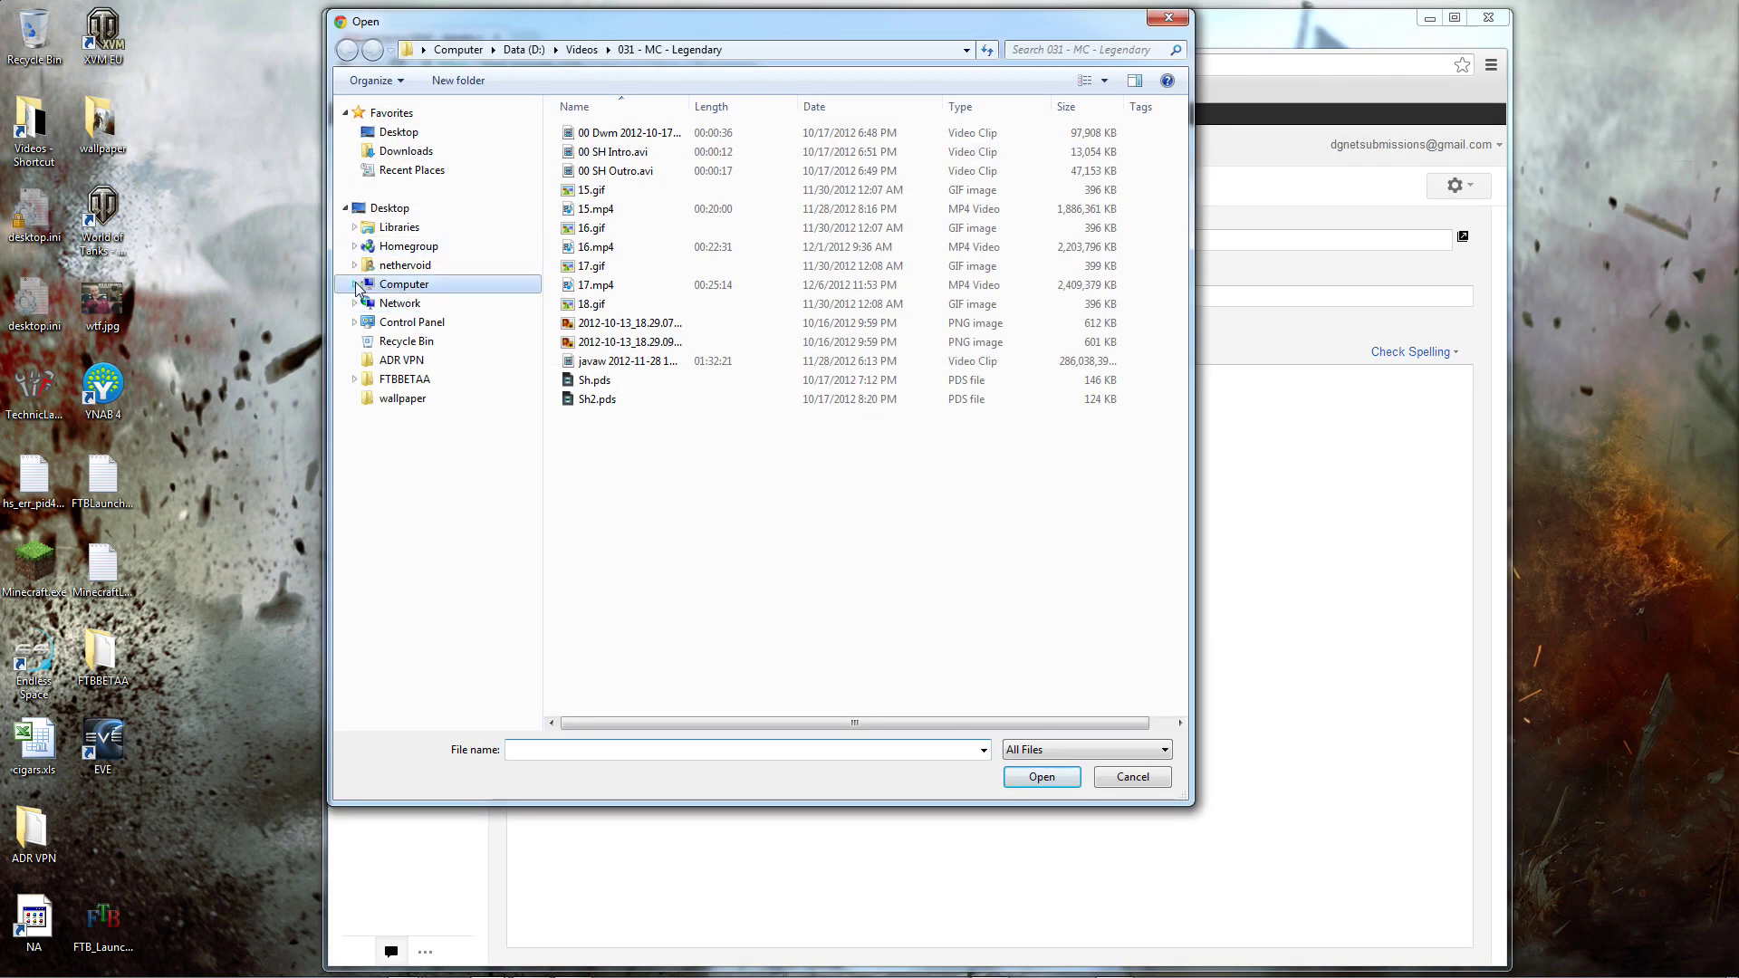
pyautogui.click(356, 285)
pyautogui.click(364, 304)
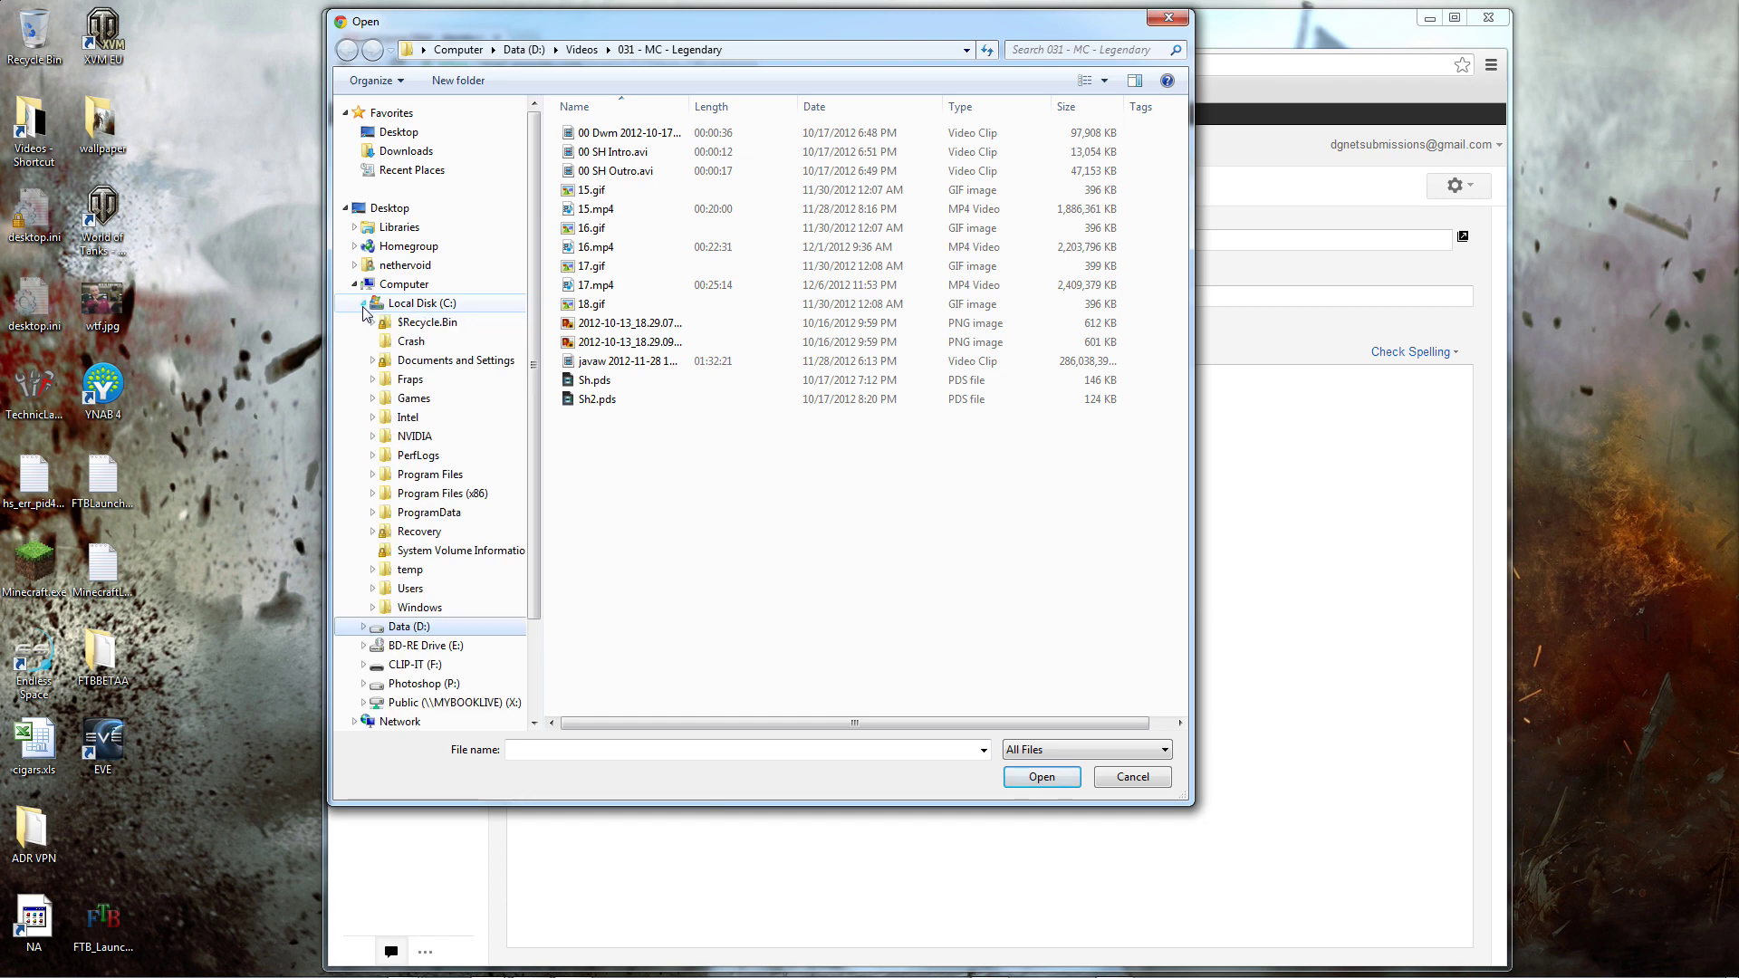
pyautogui.click(372, 399)
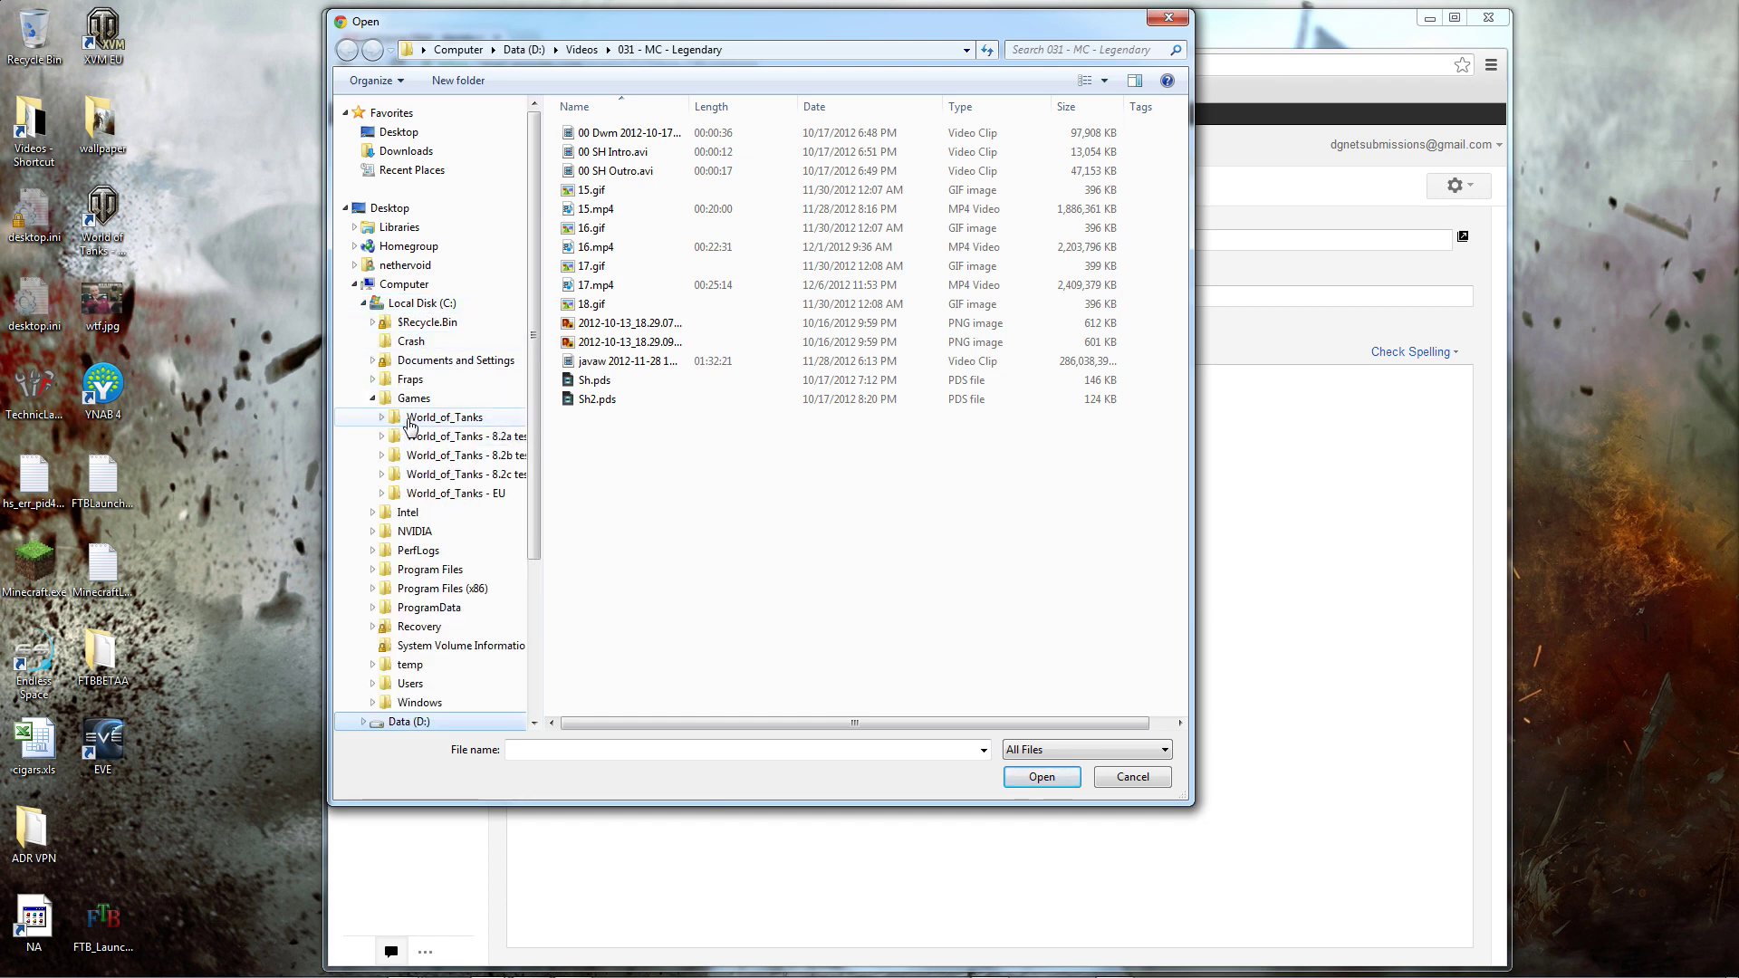
pyautogui.click(409, 417)
pyautogui.click(391, 475)
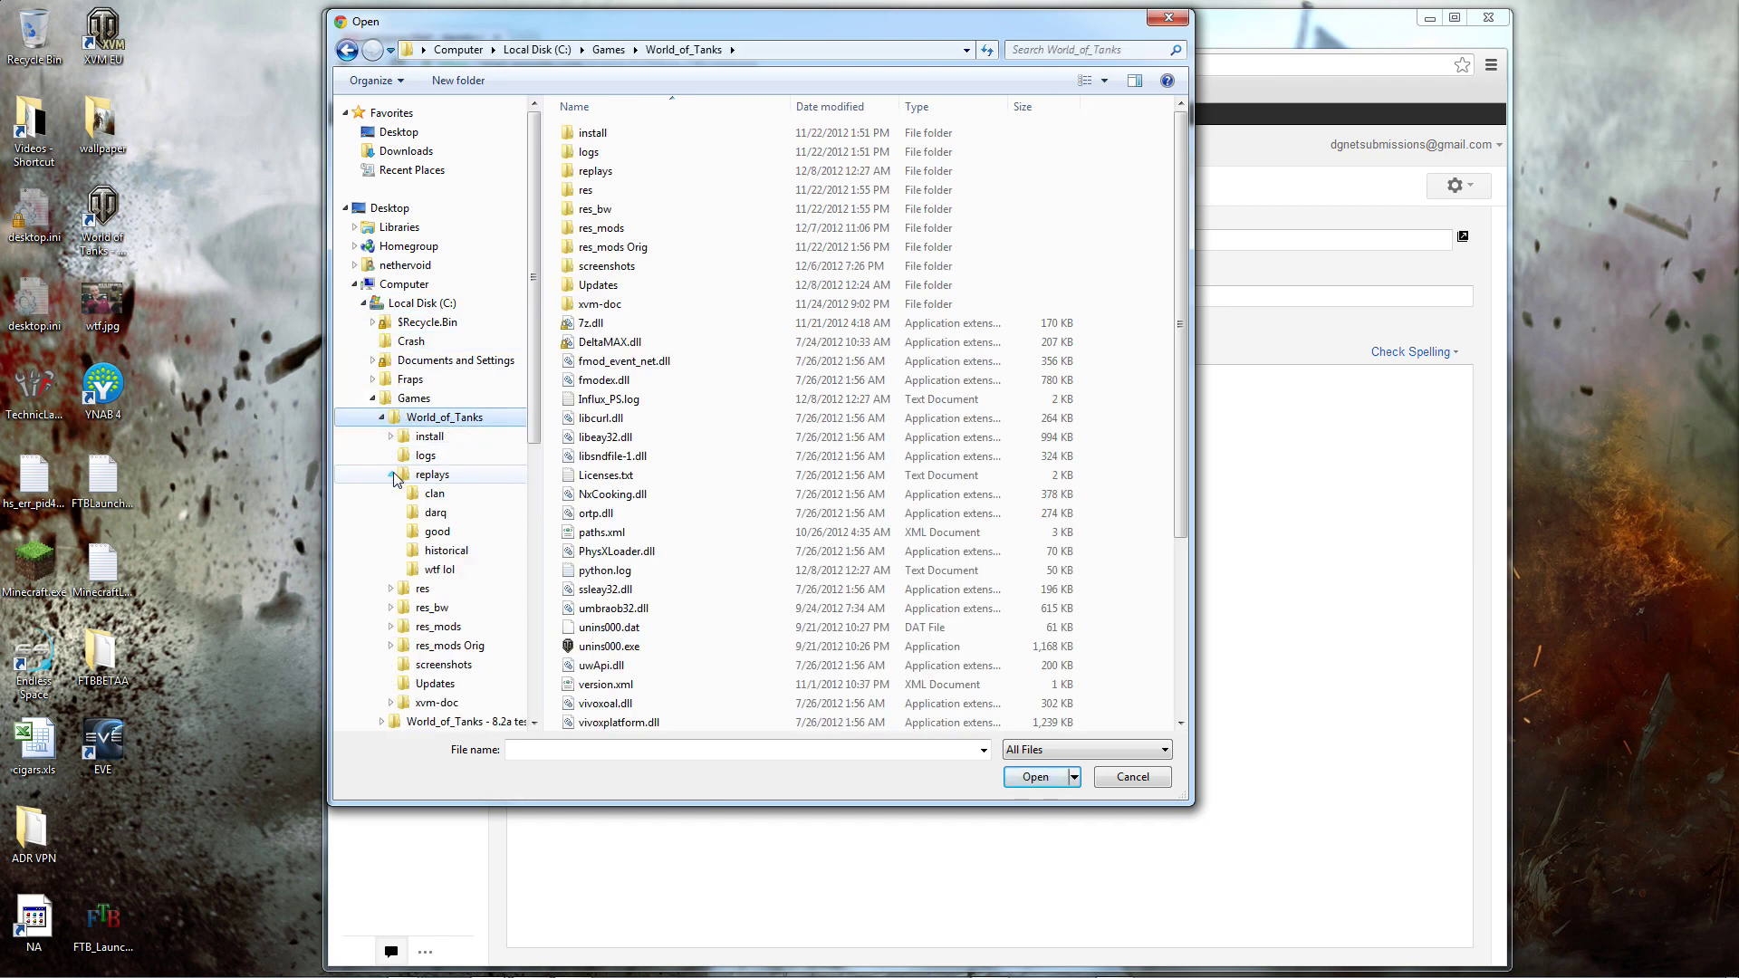
pyautogui.click(434, 532)
# Step: Attach the T-54 replay plus shot_025.jpg, shot_026.jpg and shot_027.jpg
pyautogui.click(623, 135)
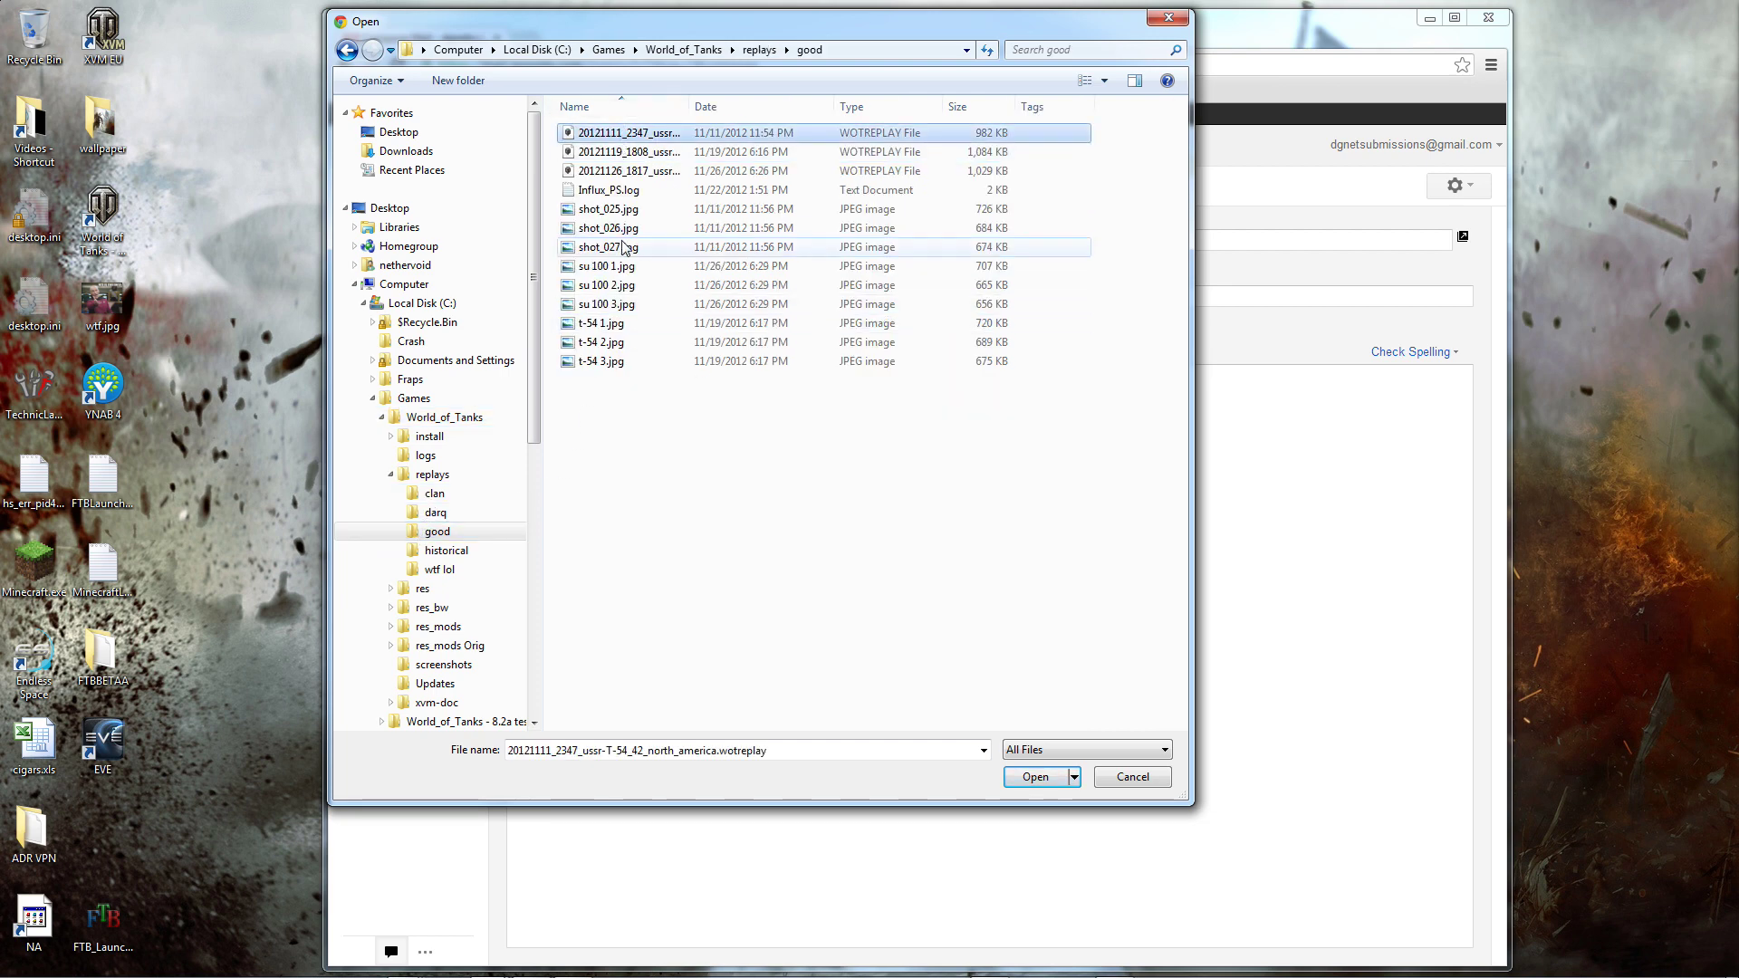
pyautogui.keyDown('ctrl'); pyautogui.click(608, 208); pyautogui.keyUp('ctrl')
pyautogui.keyDown('ctrl'); pyautogui.click(608, 228); pyautogui.keyUp('ctrl')
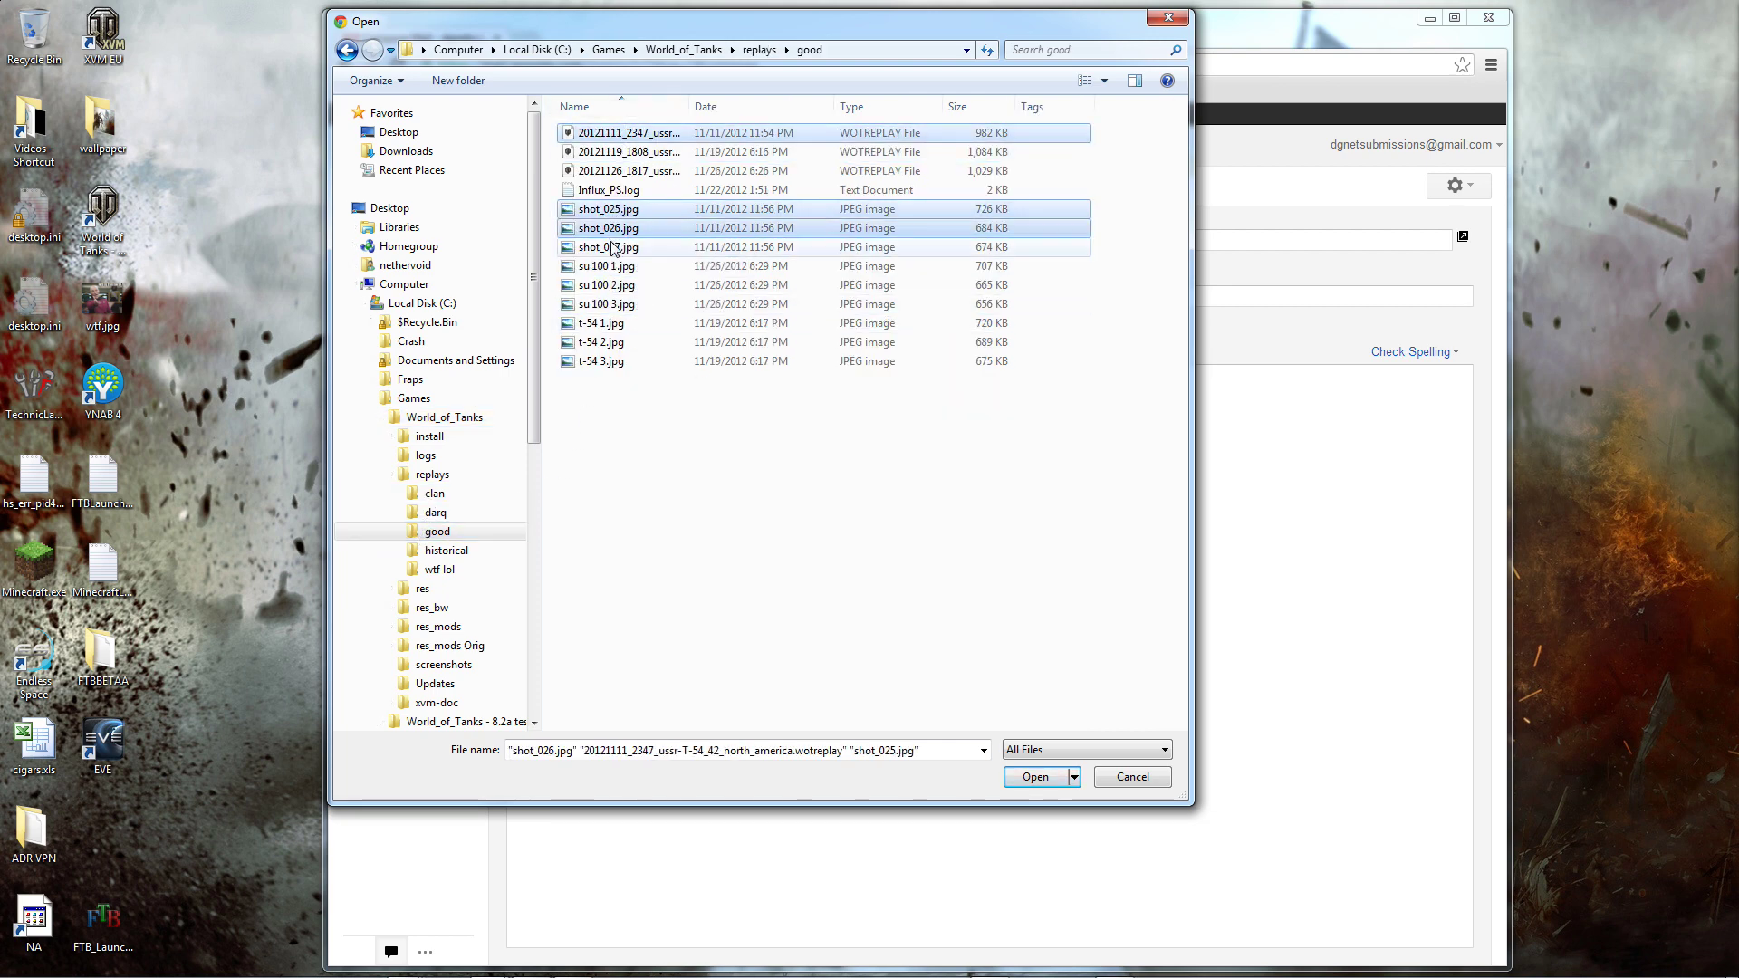
pyautogui.keyDown('ctrl'); pyautogui.click(612, 247); pyautogui.keyUp('ctrl')
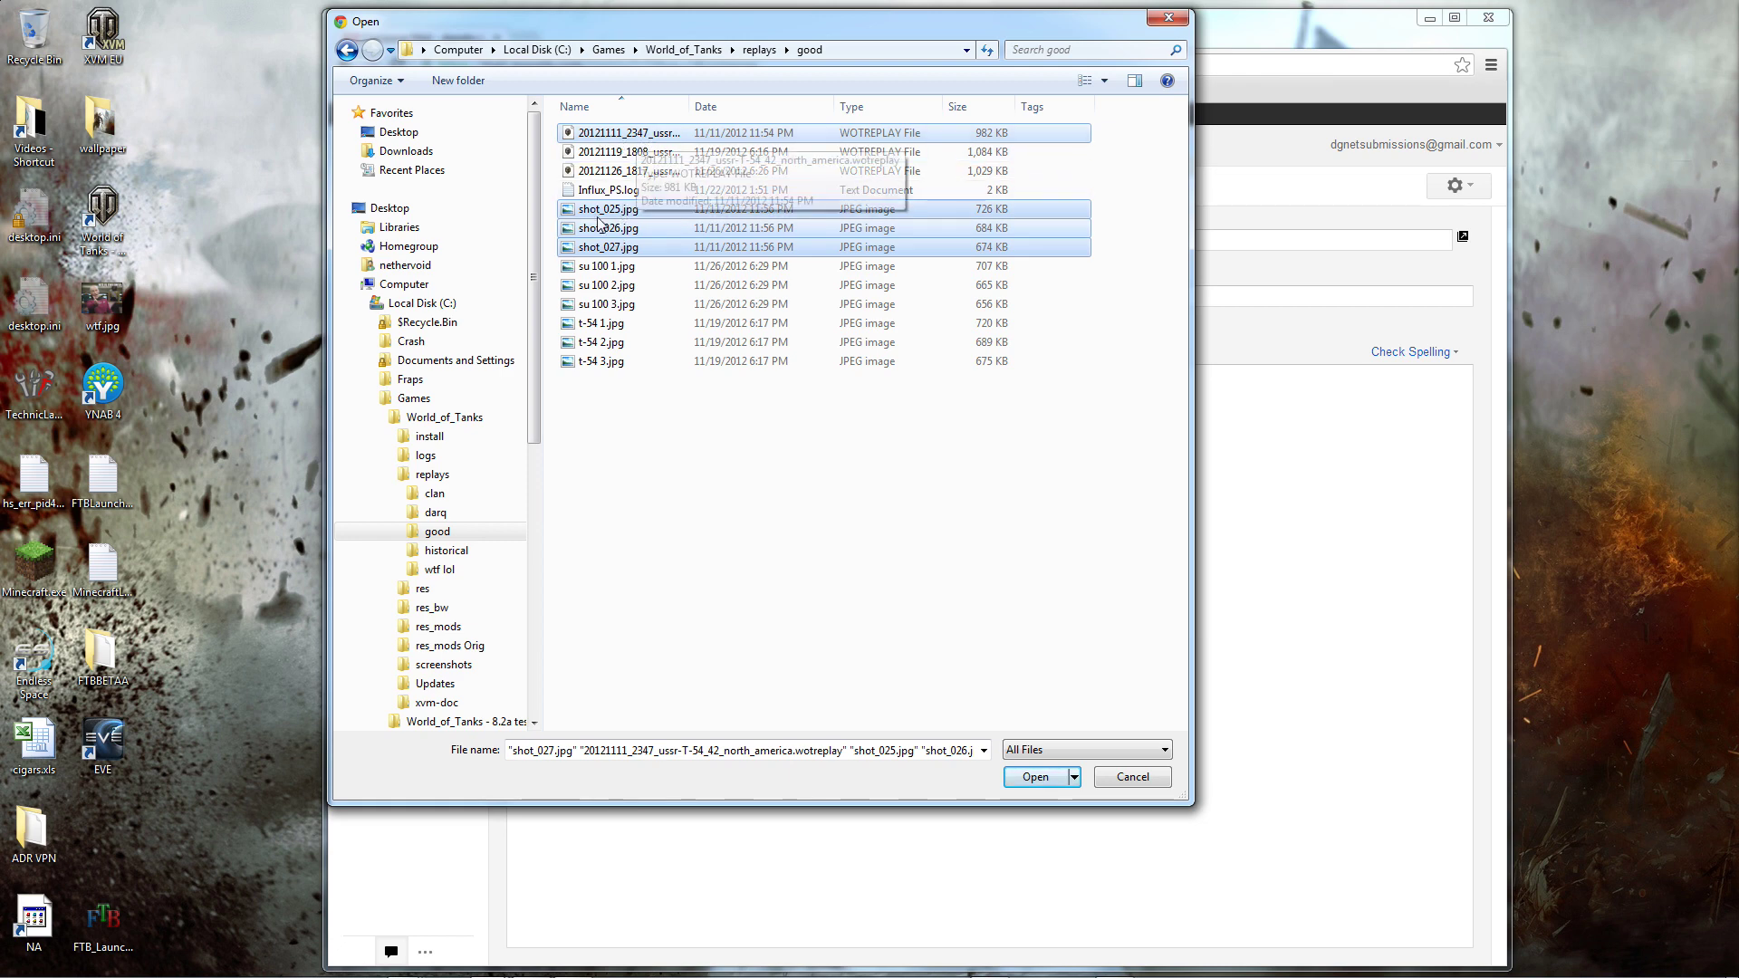
pyautogui.moveTo(689, 107); pyautogui.dragTo(815, 109)
pyautogui.click(1034, 776)
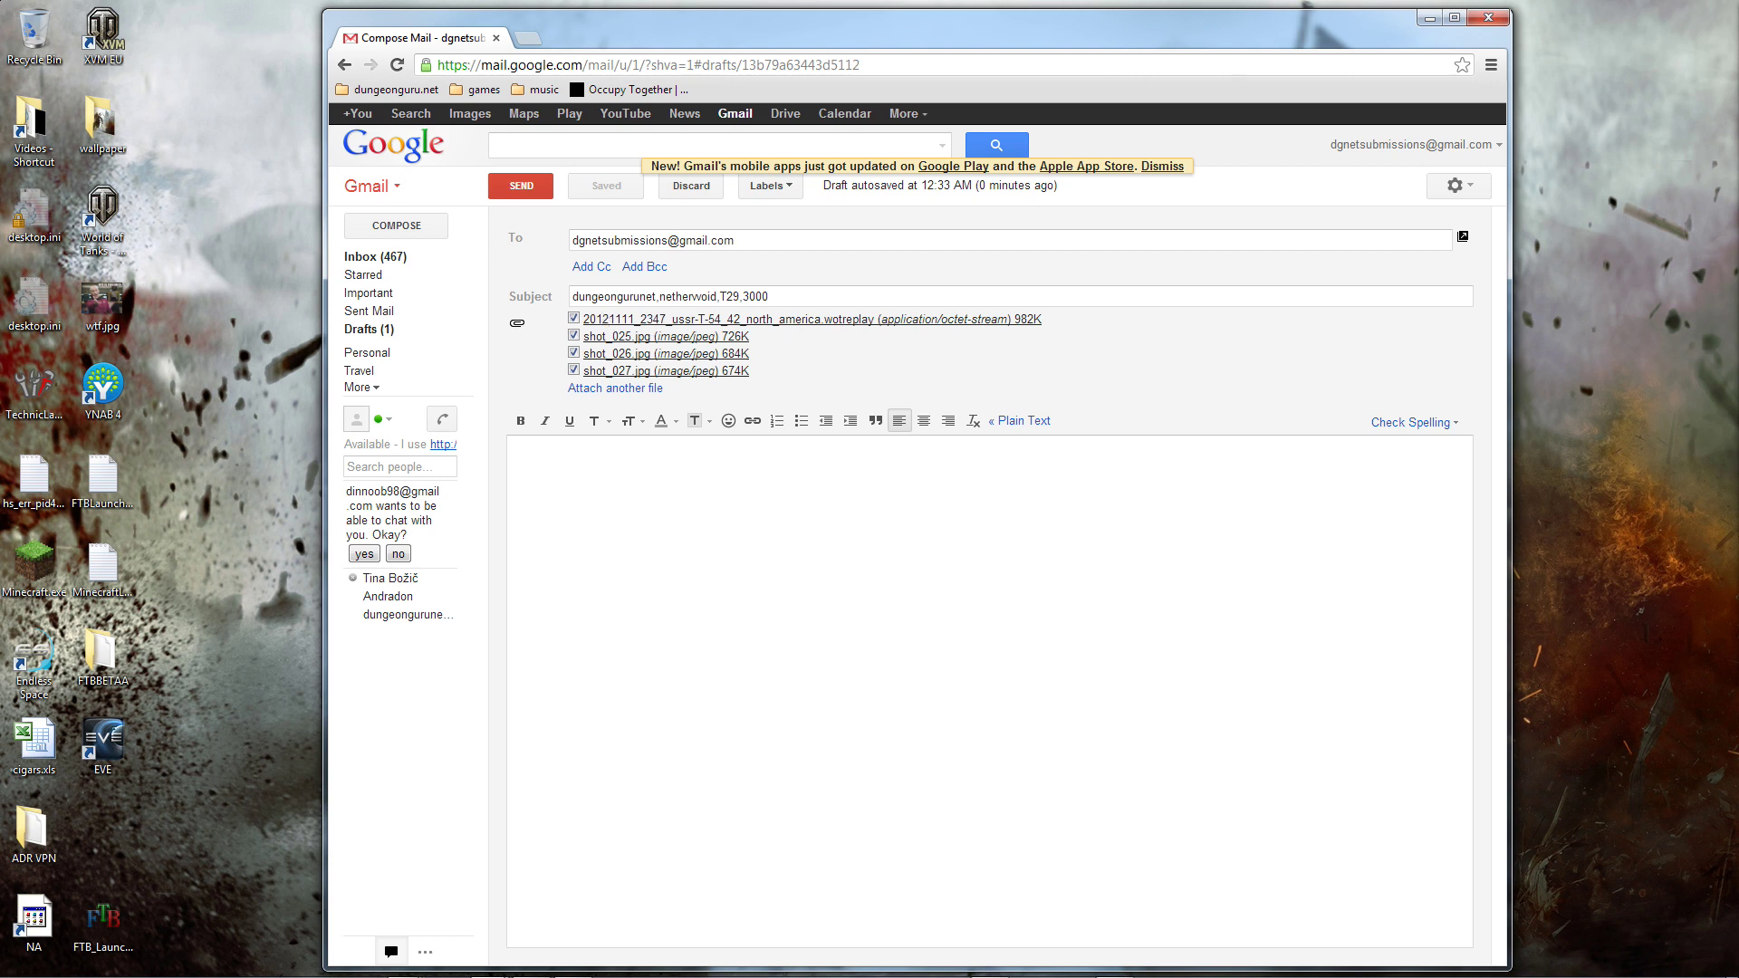
# Step: After the four uploads finish, check the subject's names, tank and XP, then send the message
pyautogui.doubleClick(613, 297)
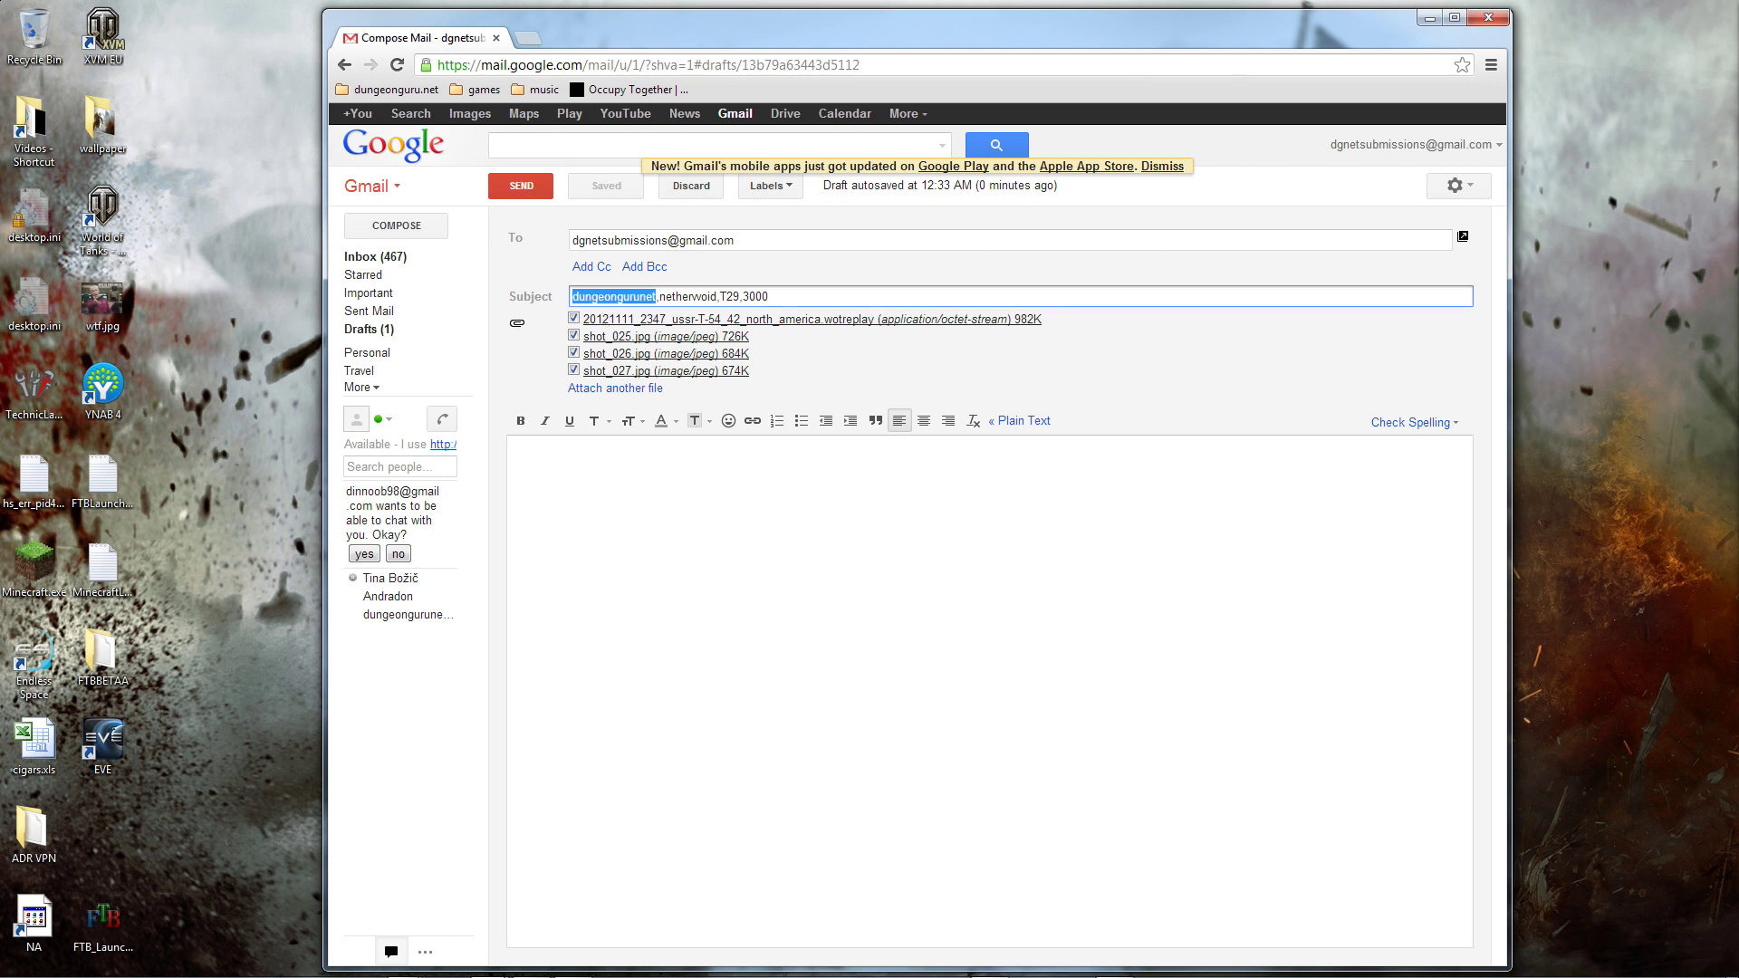
pyautogui.doubleClick(688, 297)
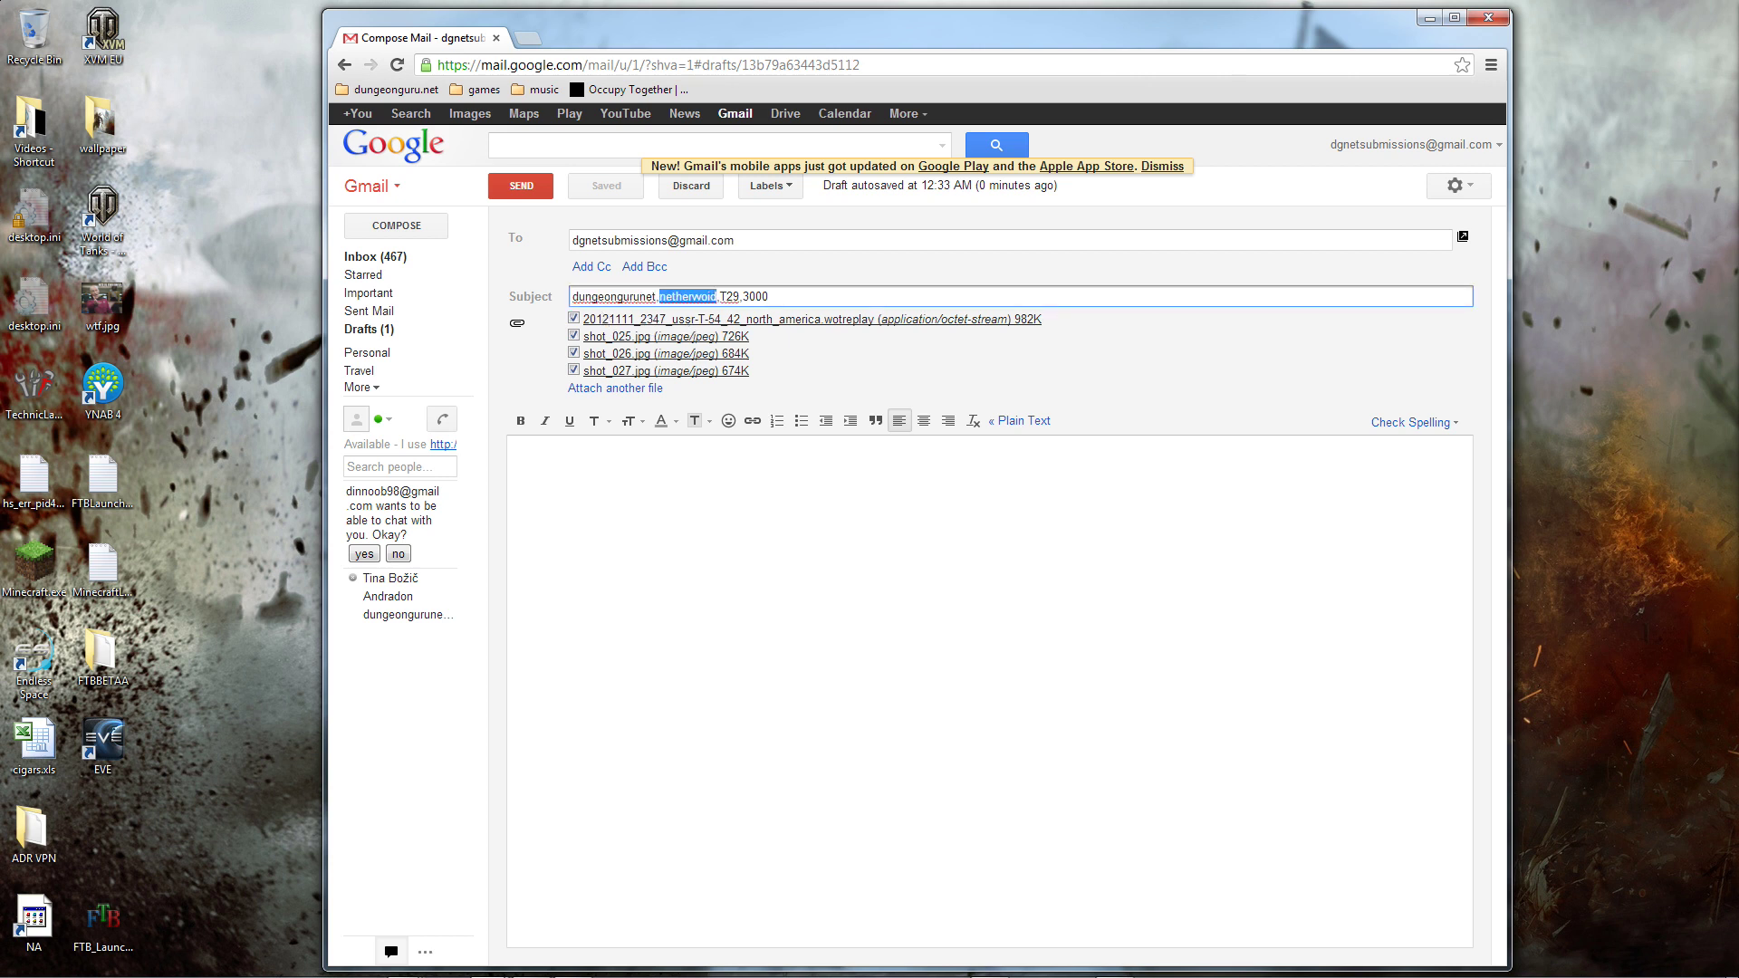
pyautogui.moveTo(725, 296); pyautogui.dragTo(733, 296)
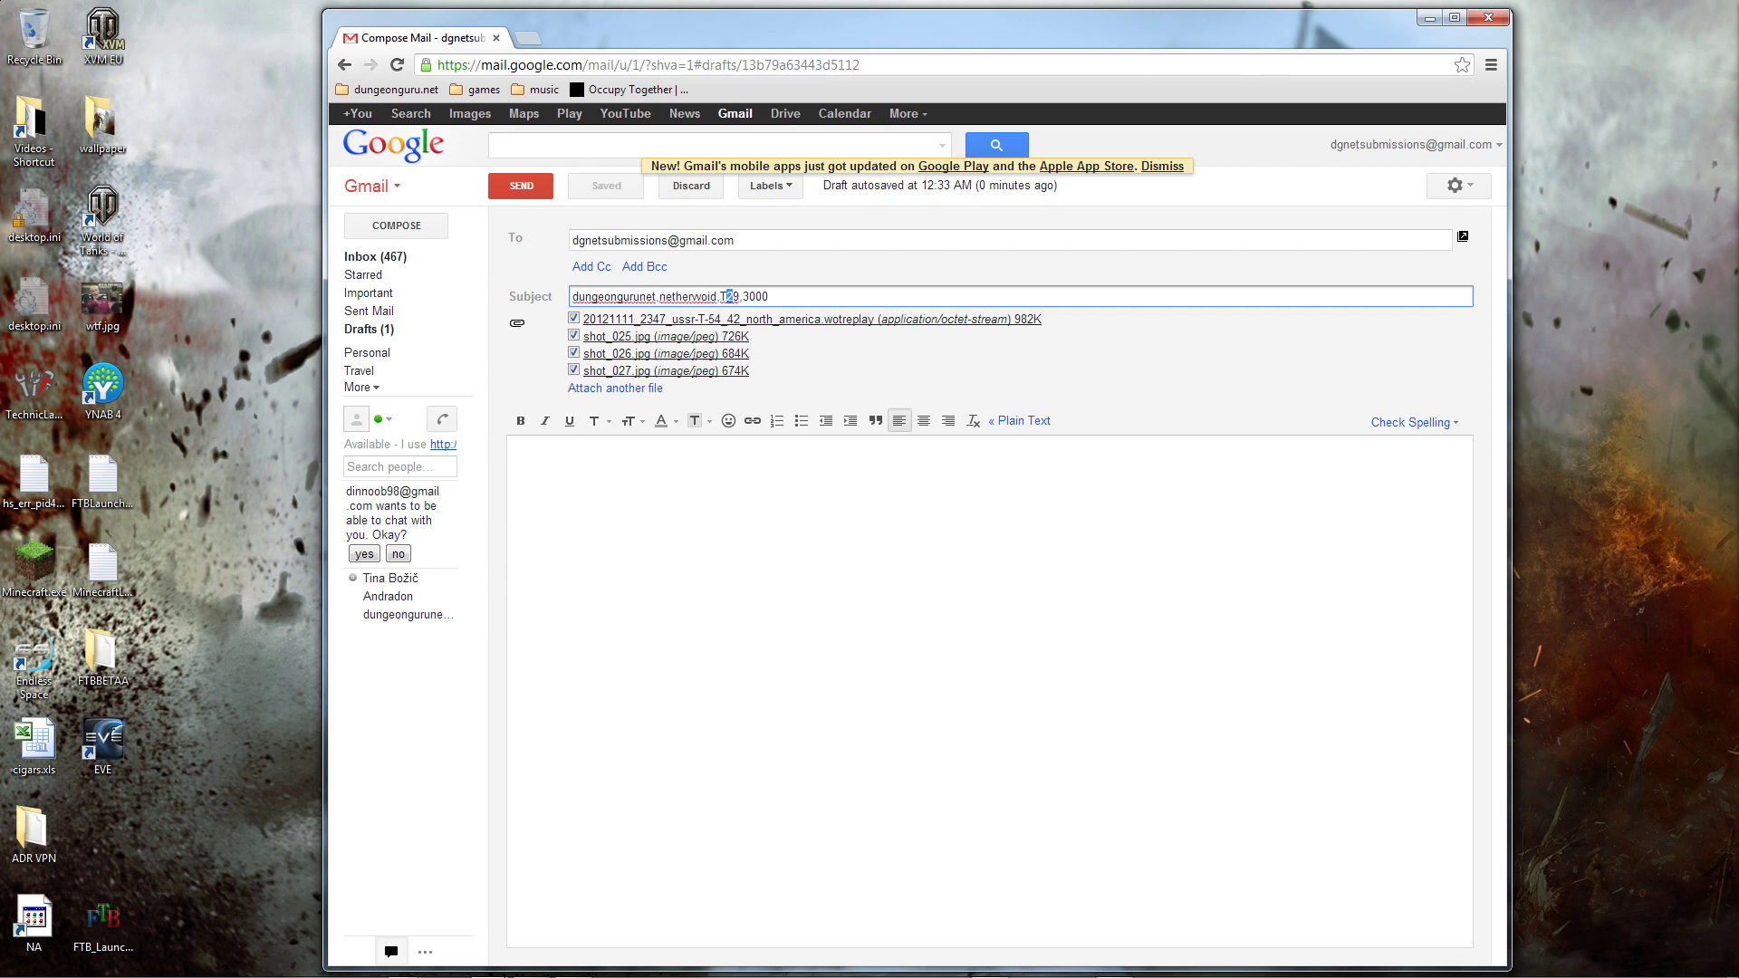
pyautogui.doubleClick(726, 296)
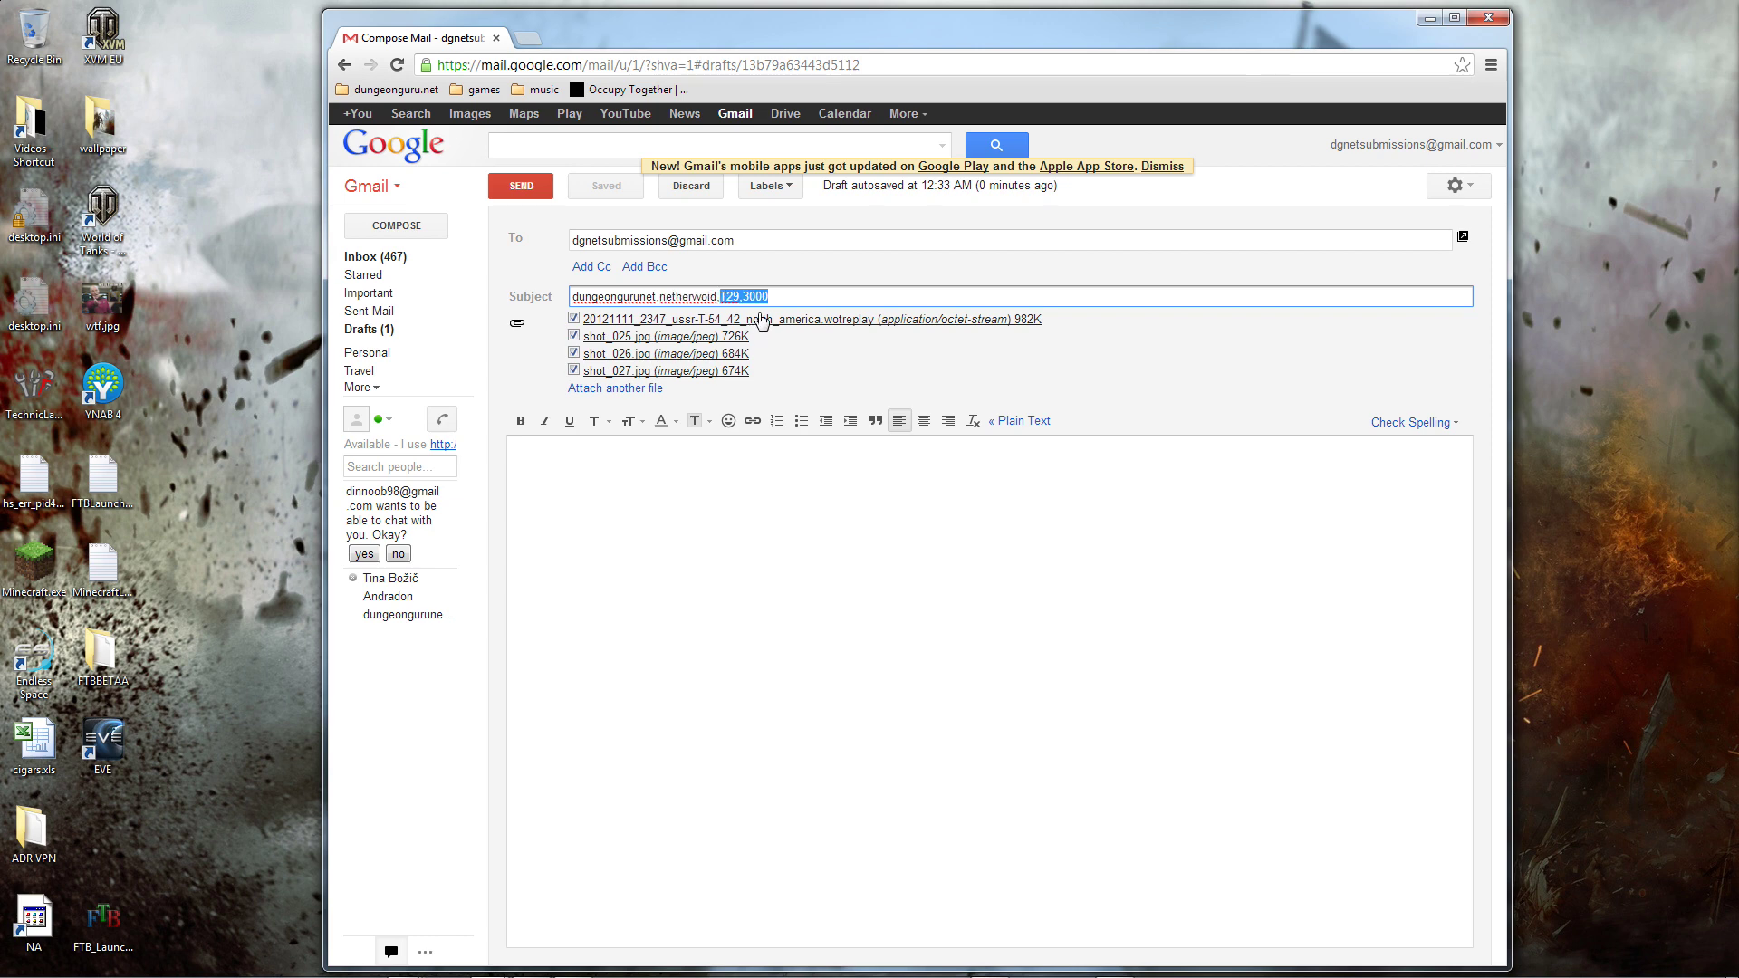
pyautogui.click(541, 196)
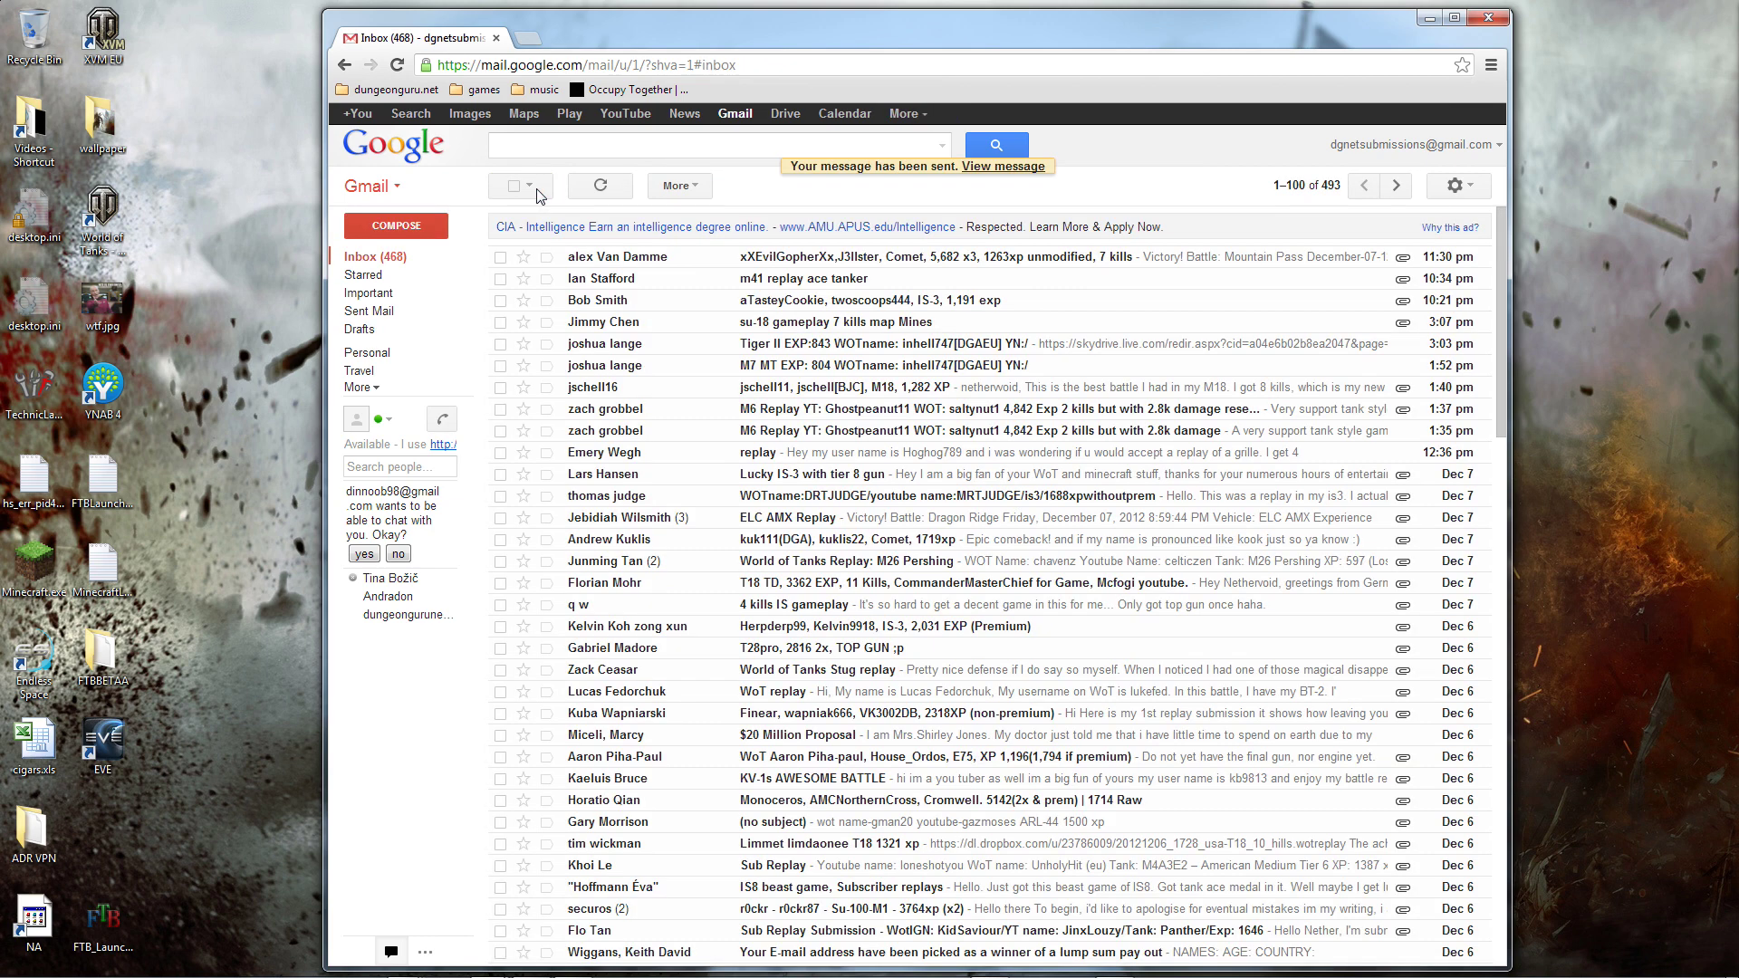
# Step: Open the newly arrived T29 3000 message in the Inbox to view its four attachments
pyautogui.click(788, 262)
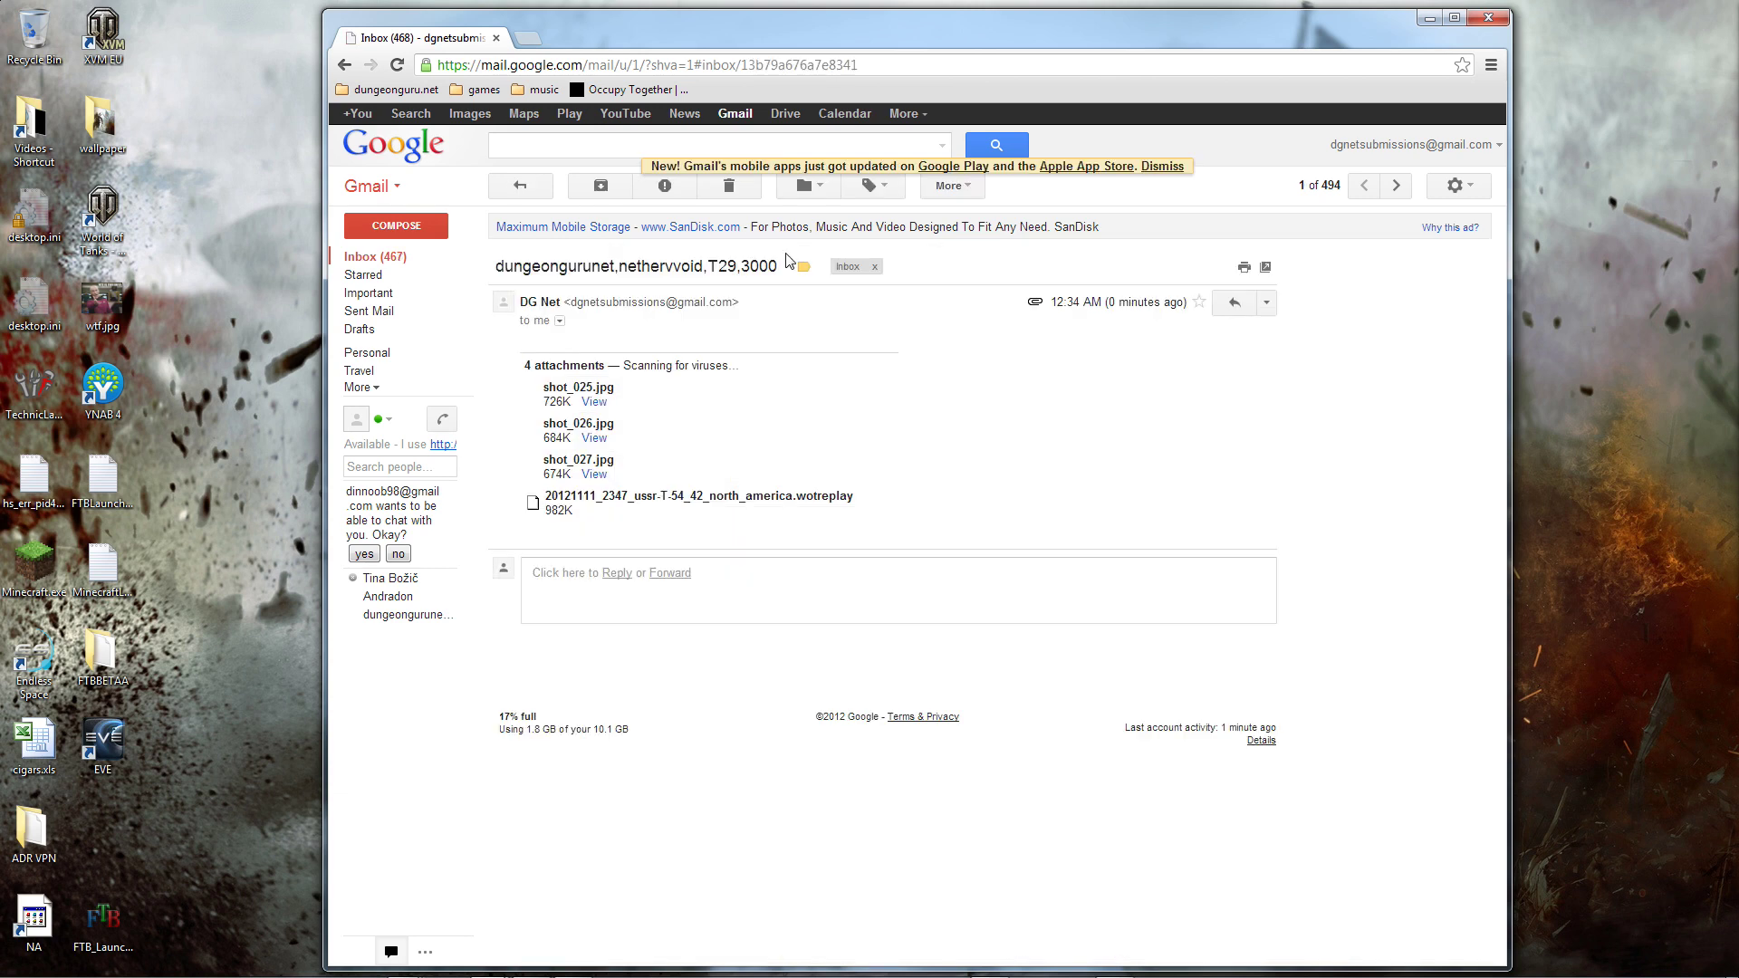